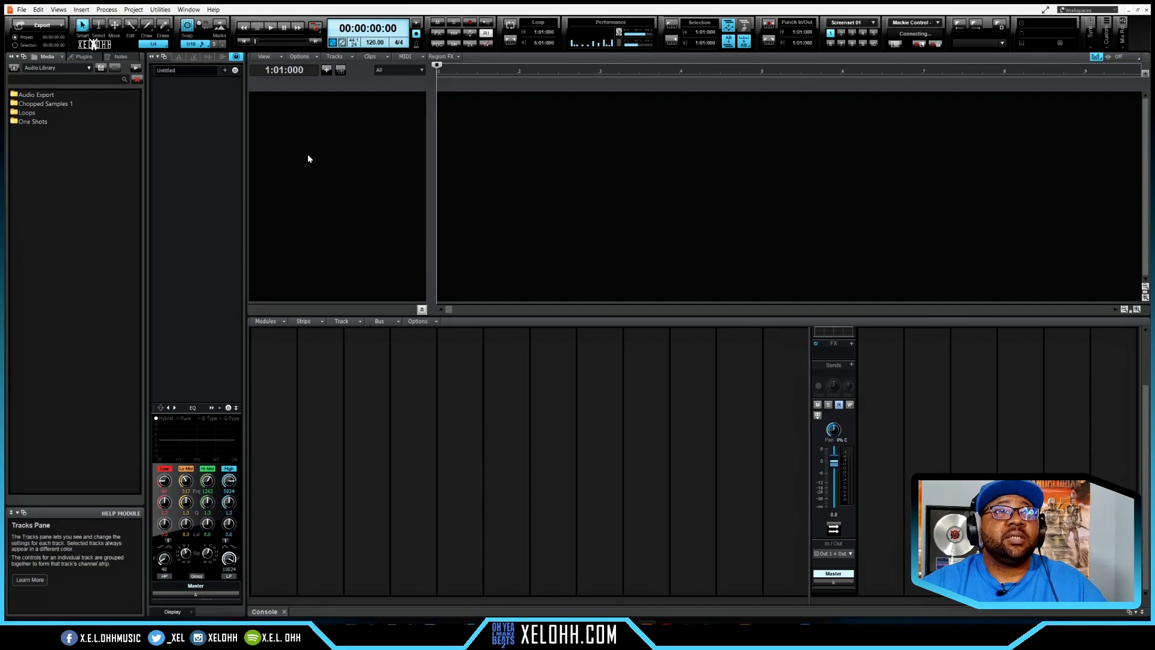
# Step: Set the project tempo to 93
pyautogui.click(374, 43)
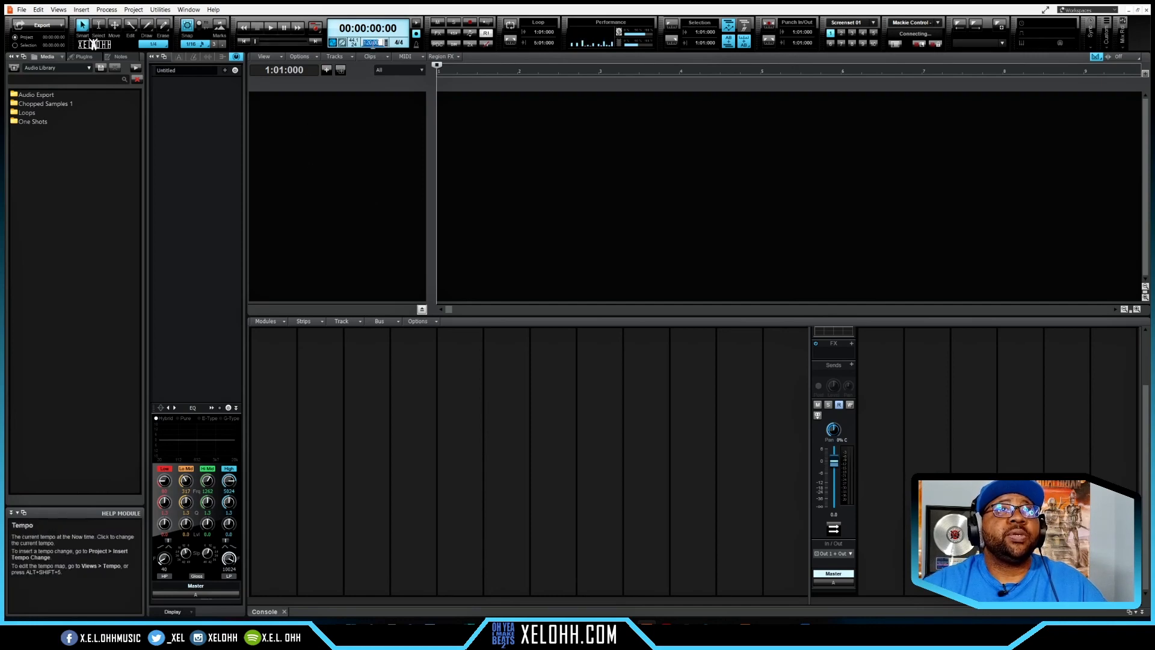
pyautogui.write('93')
pyautogui.press('Return')
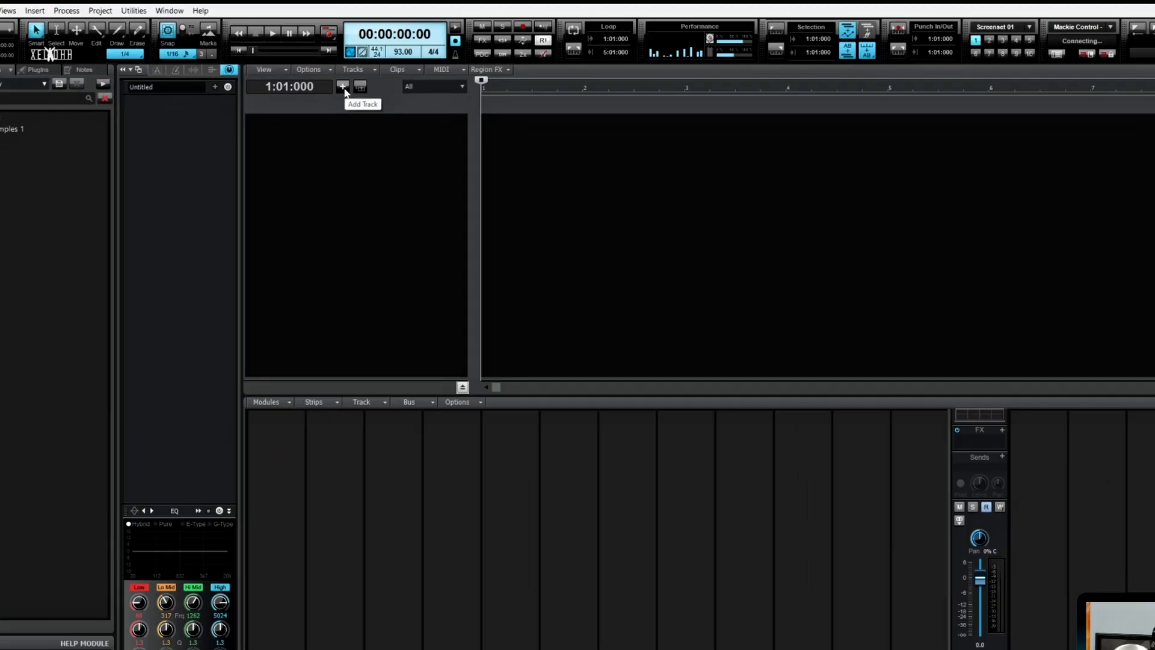
# Step: Add two instrument tracks using the default TTS-1 instrument
pyautogui.click(327, 70)
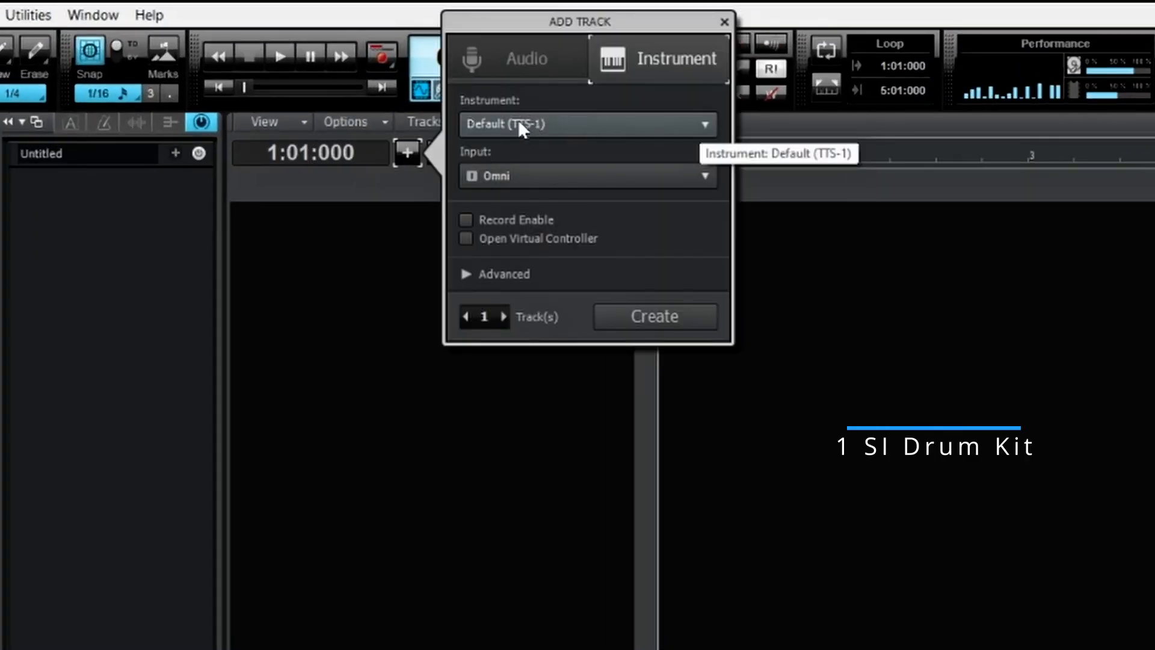
pyautogui.click(503, 315)
pyautogui.click(654, 316)
# Step: Add two instrument tracks using SI-String Section
pyautogui.click(706, 97)
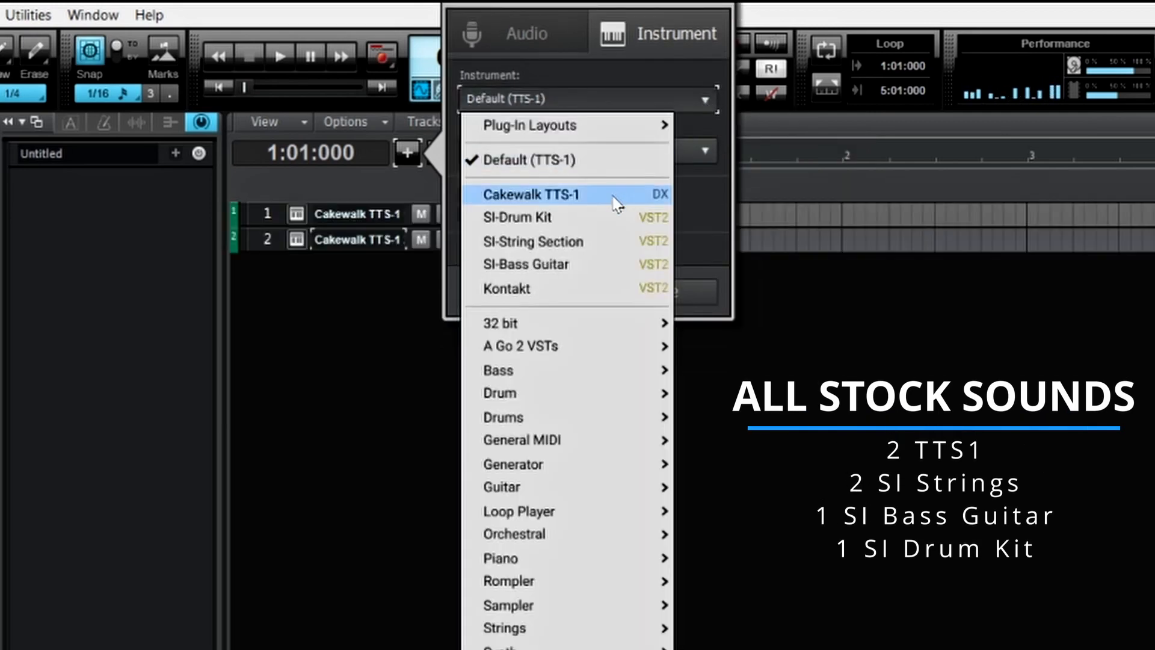
pyautogui.click(551, 247)
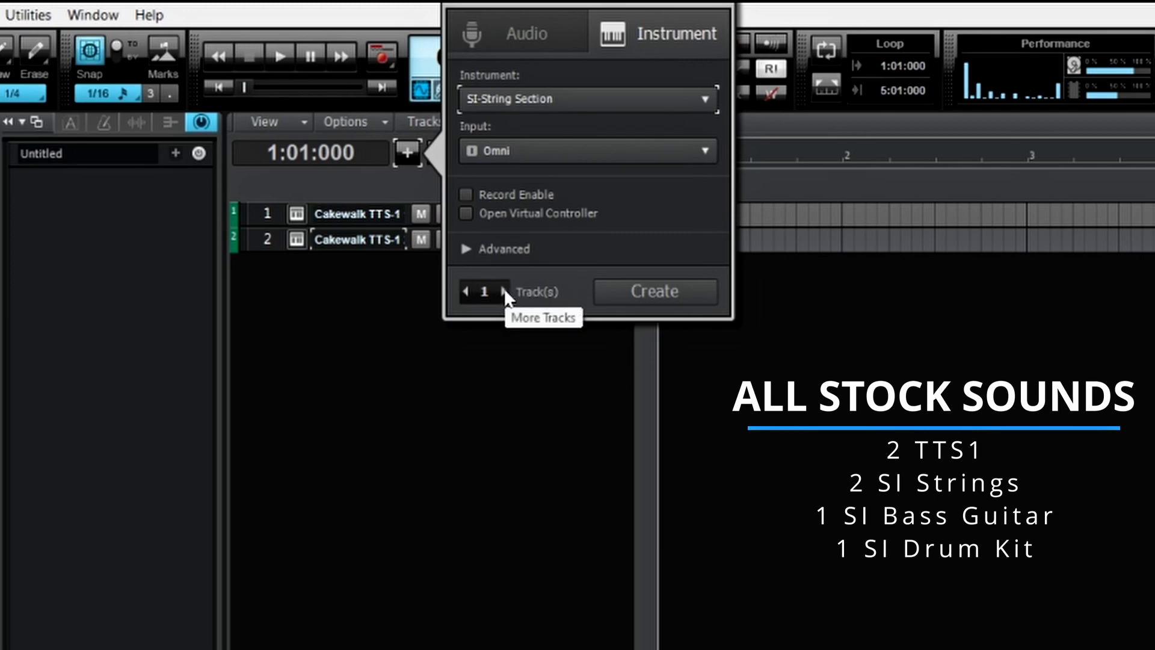
pyautogui.click(504, 292)
pyautogui.click(655, 291)
# Step: Add one SI-Bass Guitar instrument track and one SI-Drum Kit instrument track
pyautogui.click(705, 99)
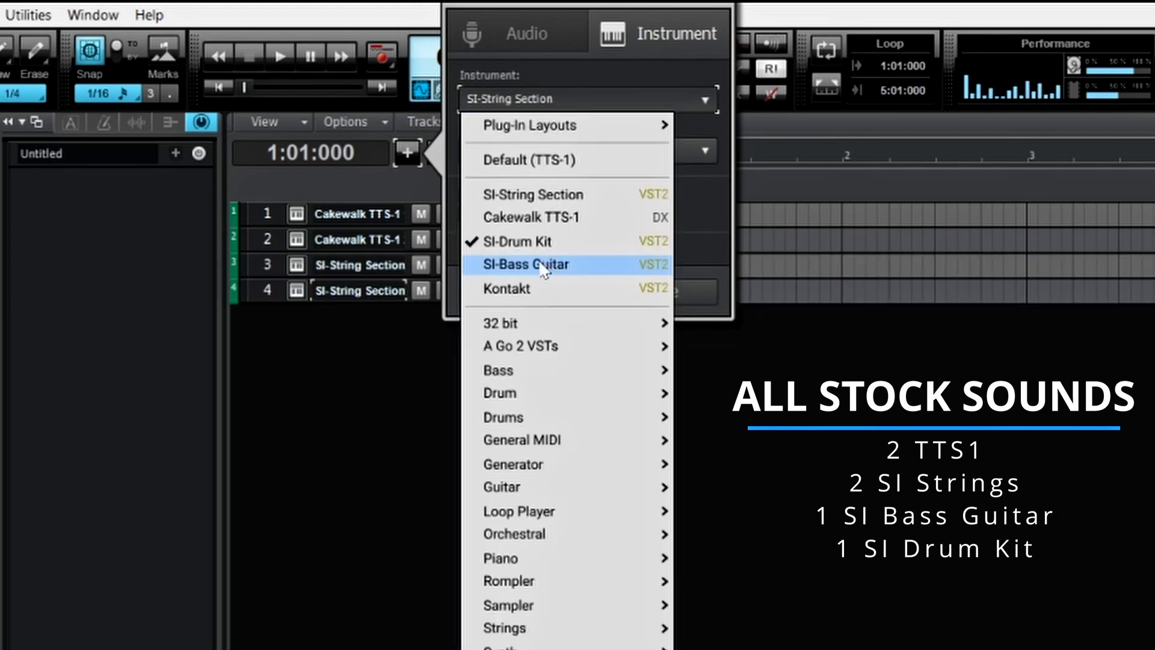
pyautogui.click(543, 265)
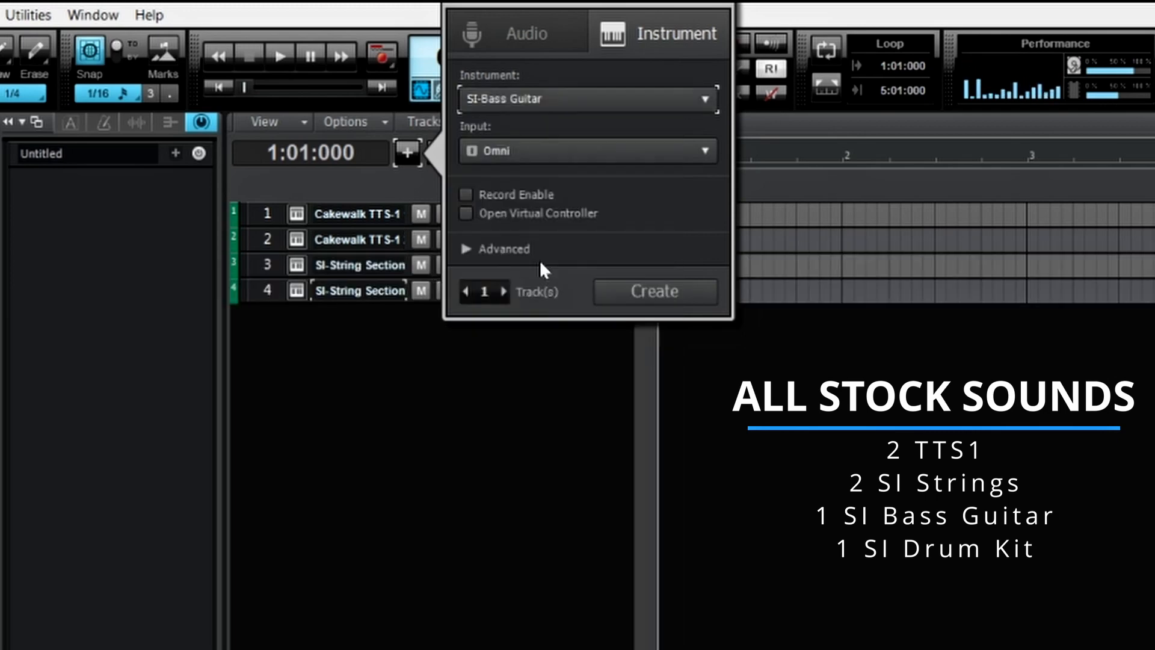
pyautogui.click(706, 97)
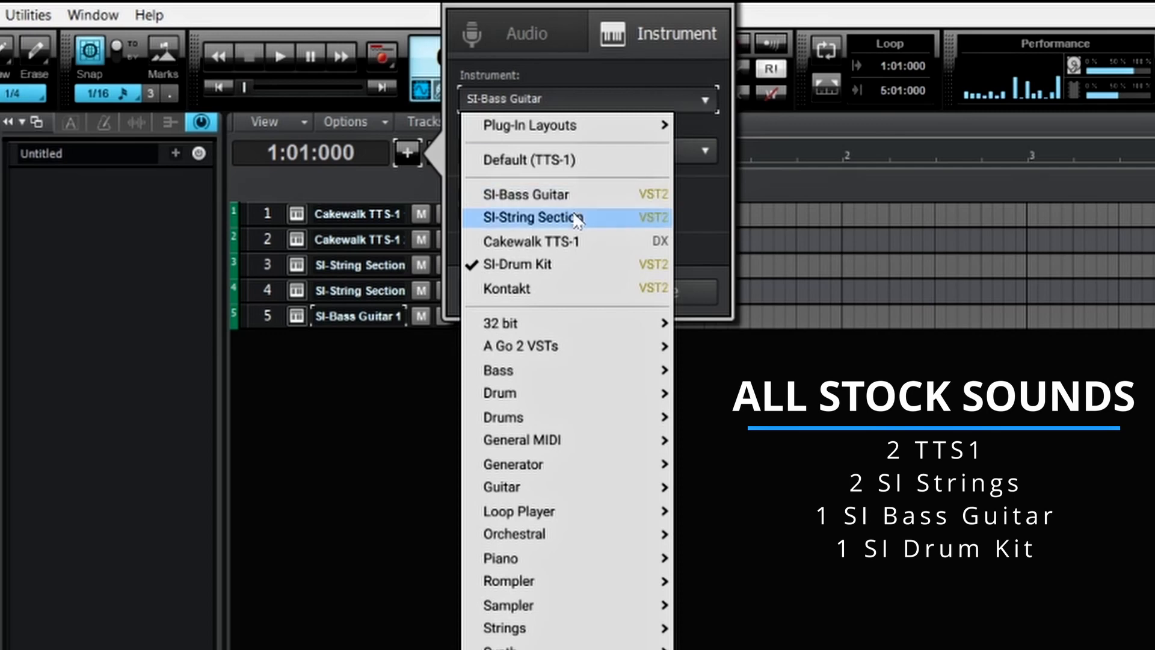
pyautogui.click(543, 263)
pyautogui.press('Return')
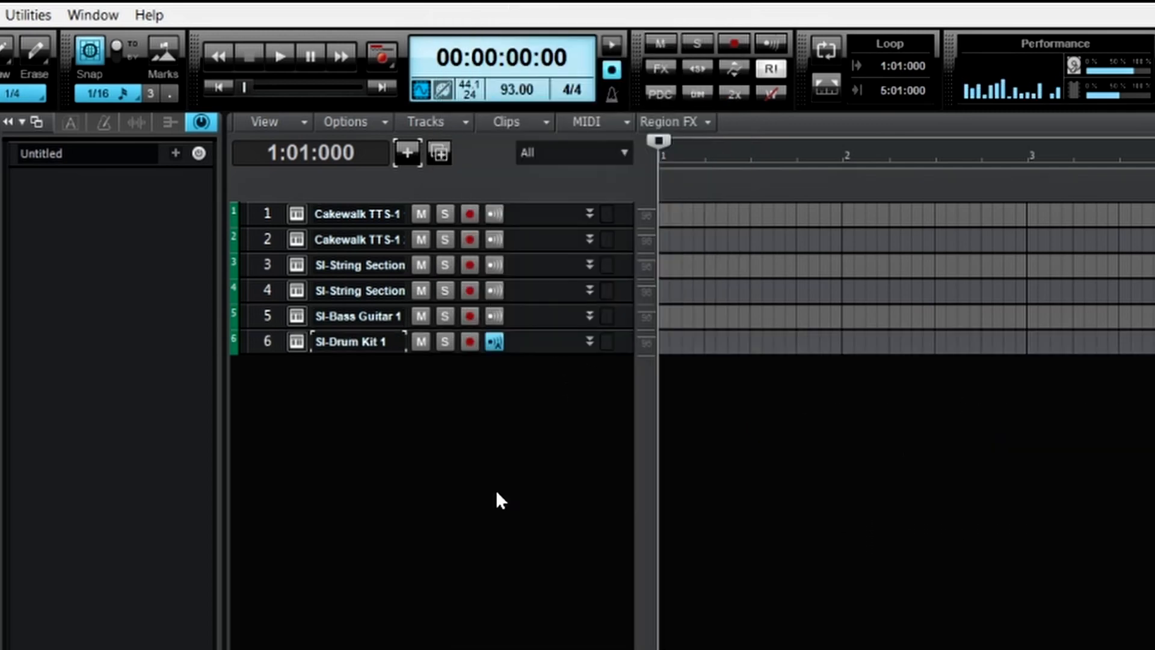
# Step: Rename the first four tracks as piano, guitar, dark strings and gental strings
pyautogui.doubleClick(358, 213)
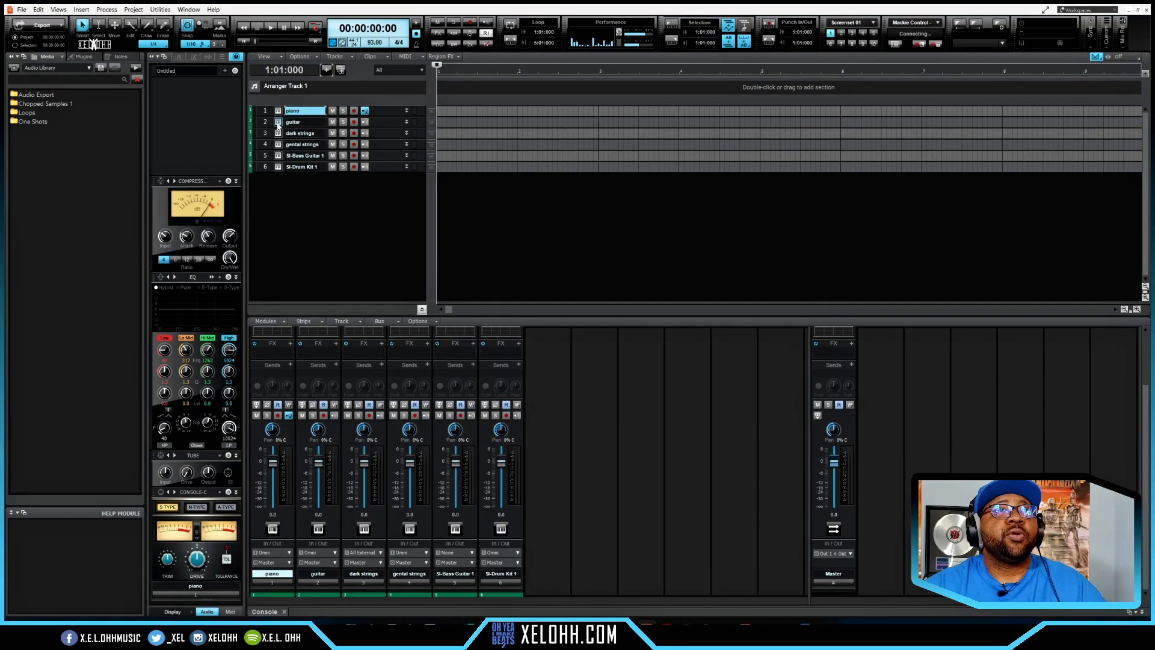
# Step: Load a preset from the Guitar category into part 1 of the guitar track's TTS-1 and close the instrument
pyautogui.click(278, 122)
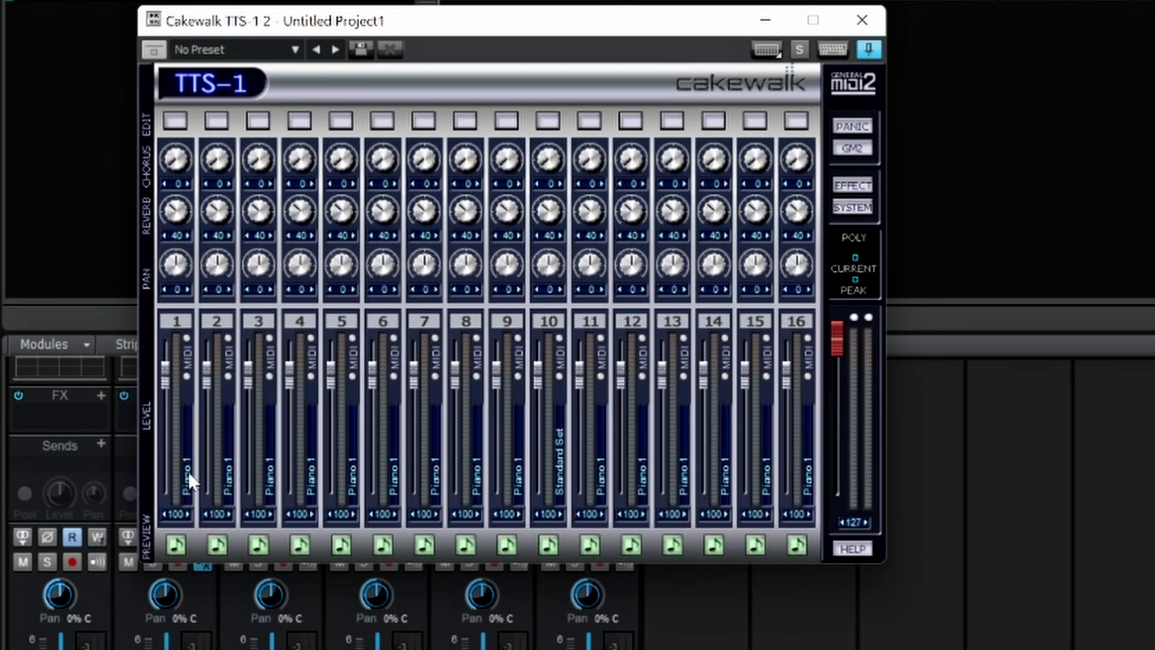
pyautogui.click(179, 119)
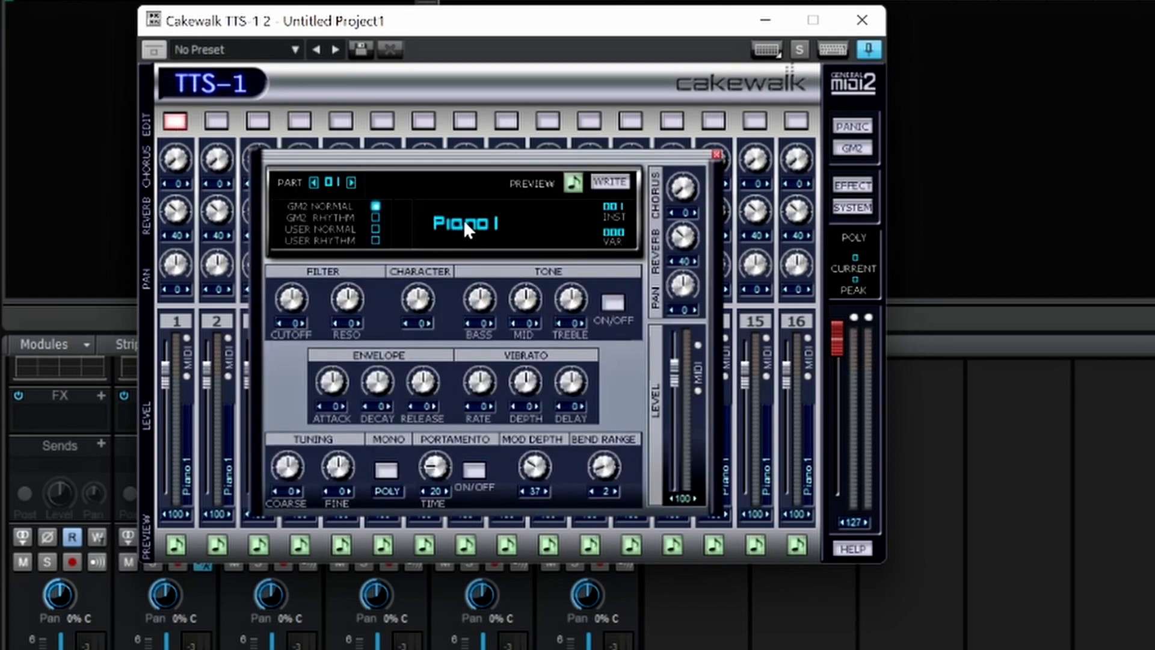
pyautogui.click(463, 219)
pyautogui.moveTo(575, 238)
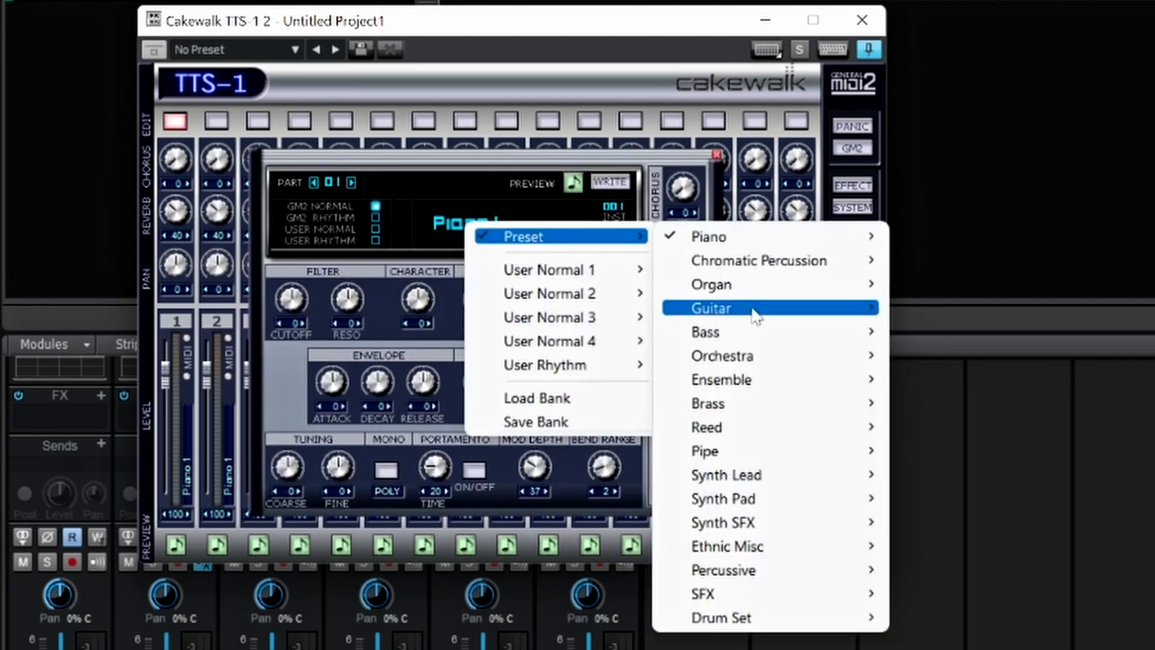
pyautogui.moveTo(752, 313)
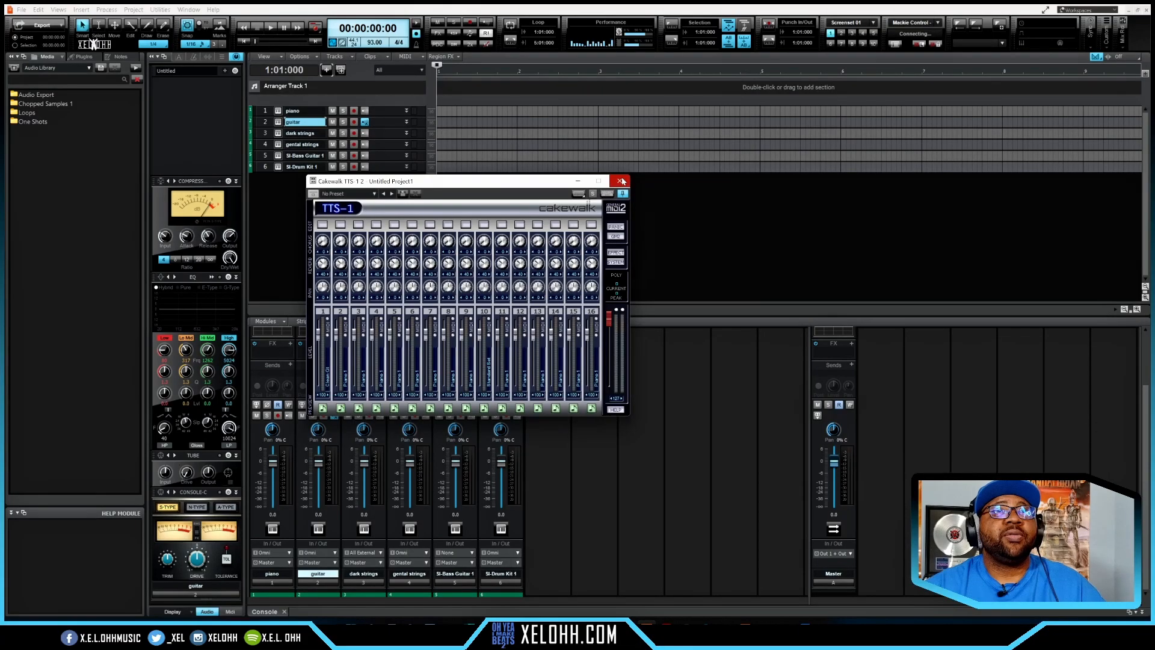
pyautogui.click(620, 180)
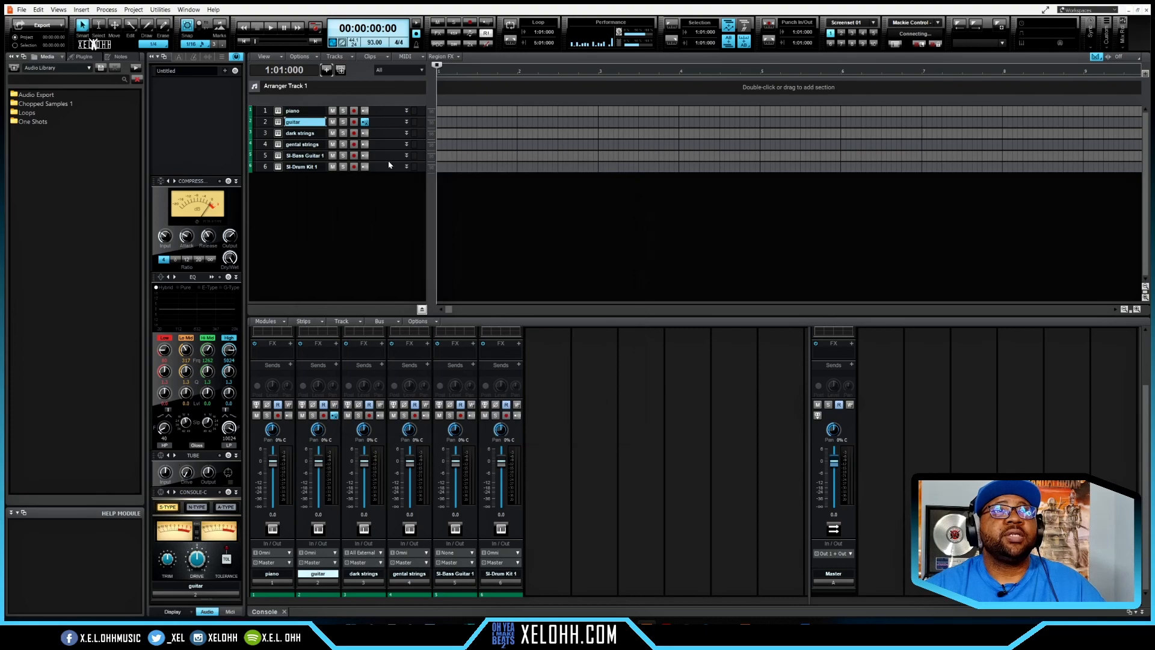
# Step: Load the Dark Section.prog program into the dark strings track's SI-String Section
pyautogui.click(278, 133)
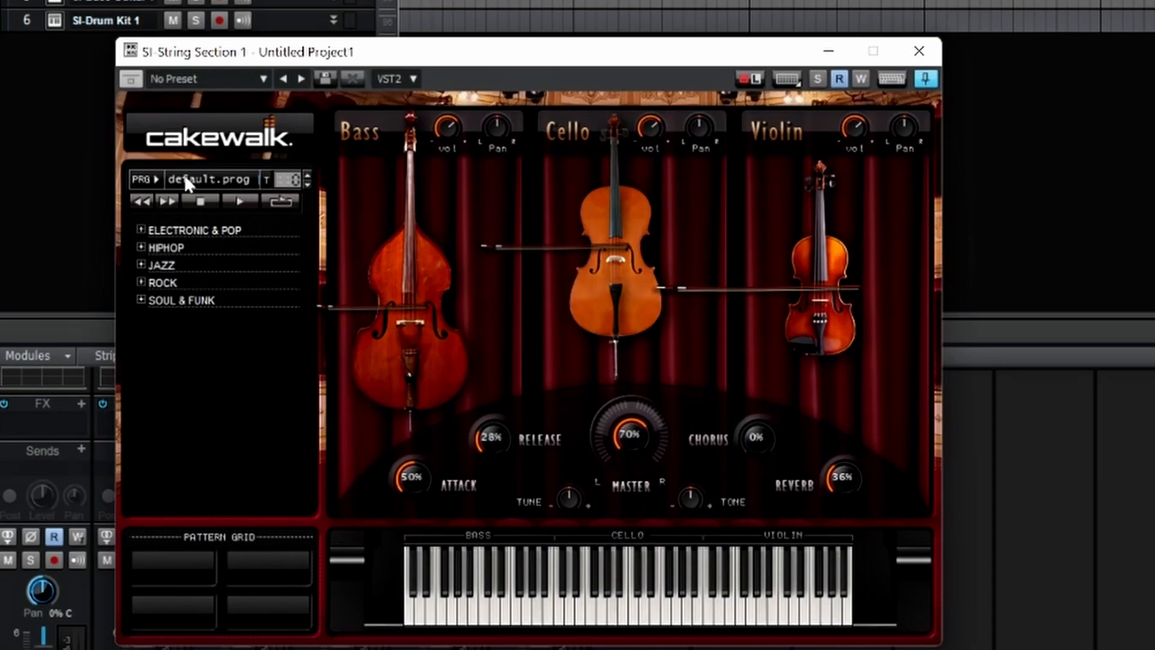
pyautogui.click(205, 178)
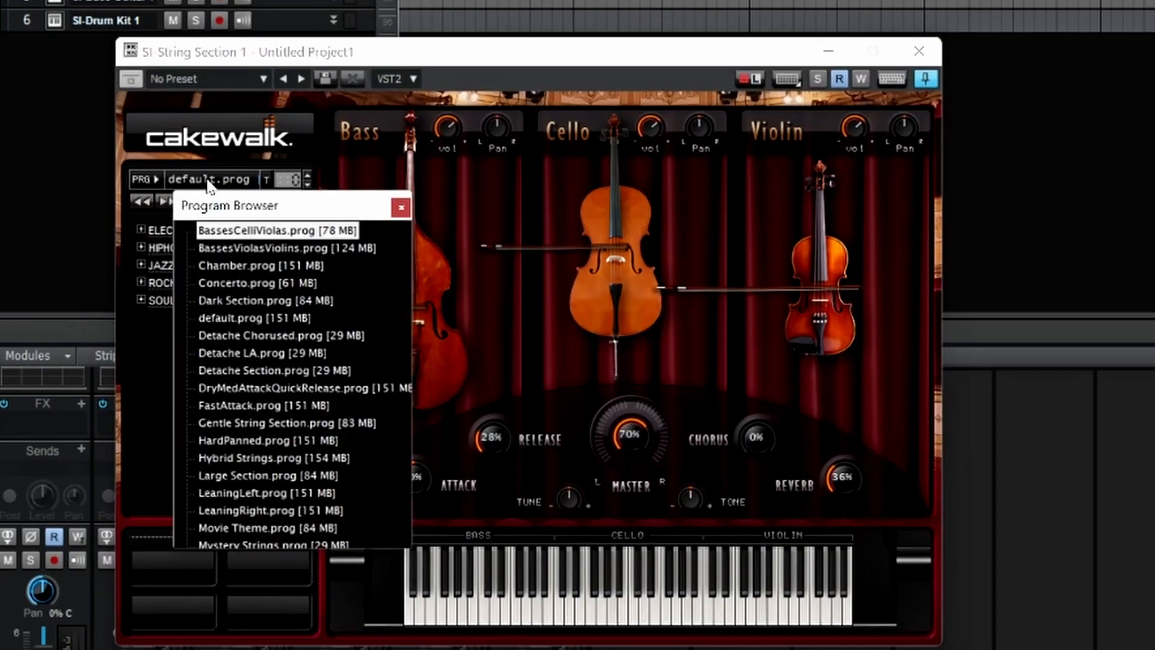
pyautogui.click(247, 302)
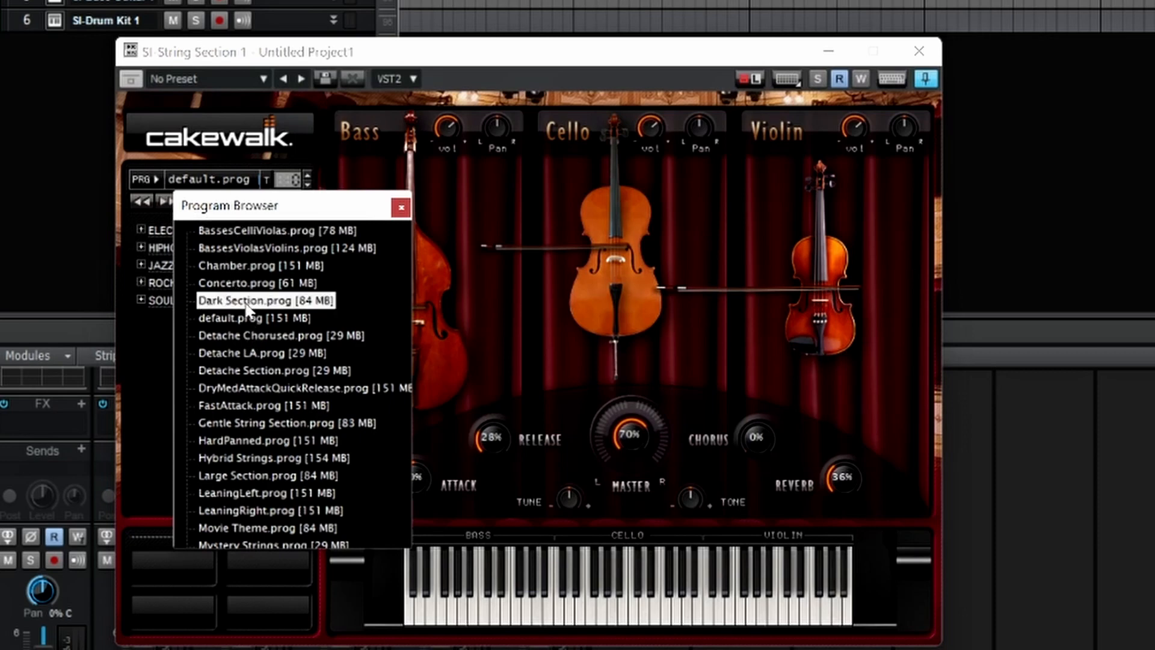
pyautogui.doubleClick(247, 304)
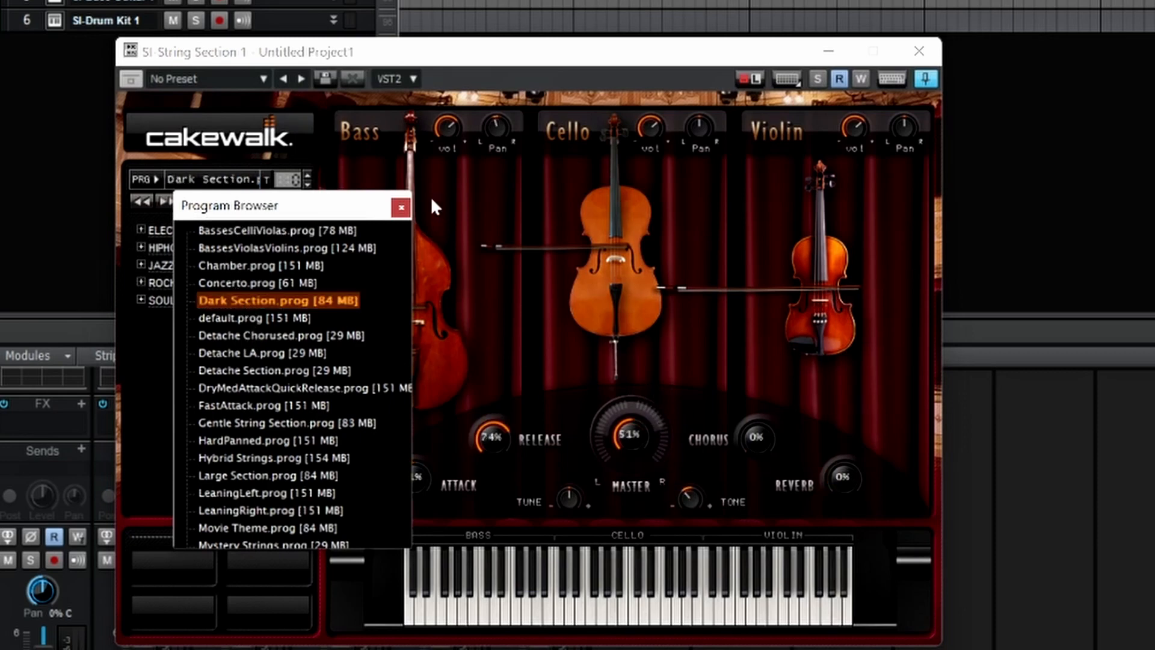
pyautogui.click(400, 208)
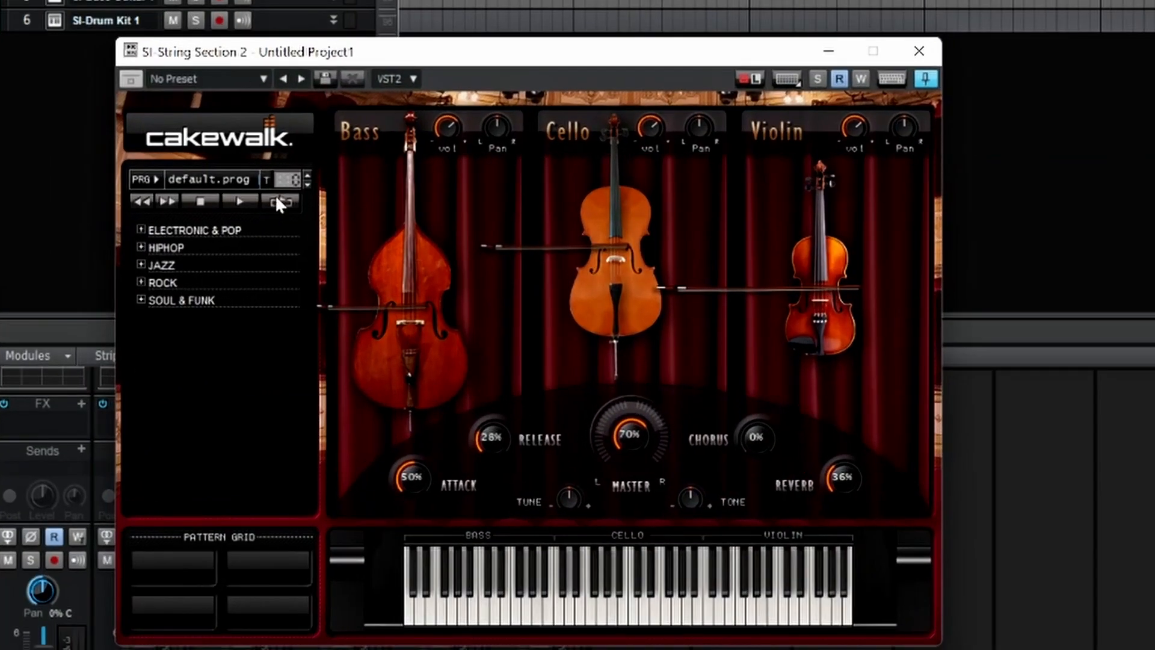
# Step: Load Gentle String Section.prog into the gental strings track's SI-String Section and close the instrument
pyautogui.click(216, 178)
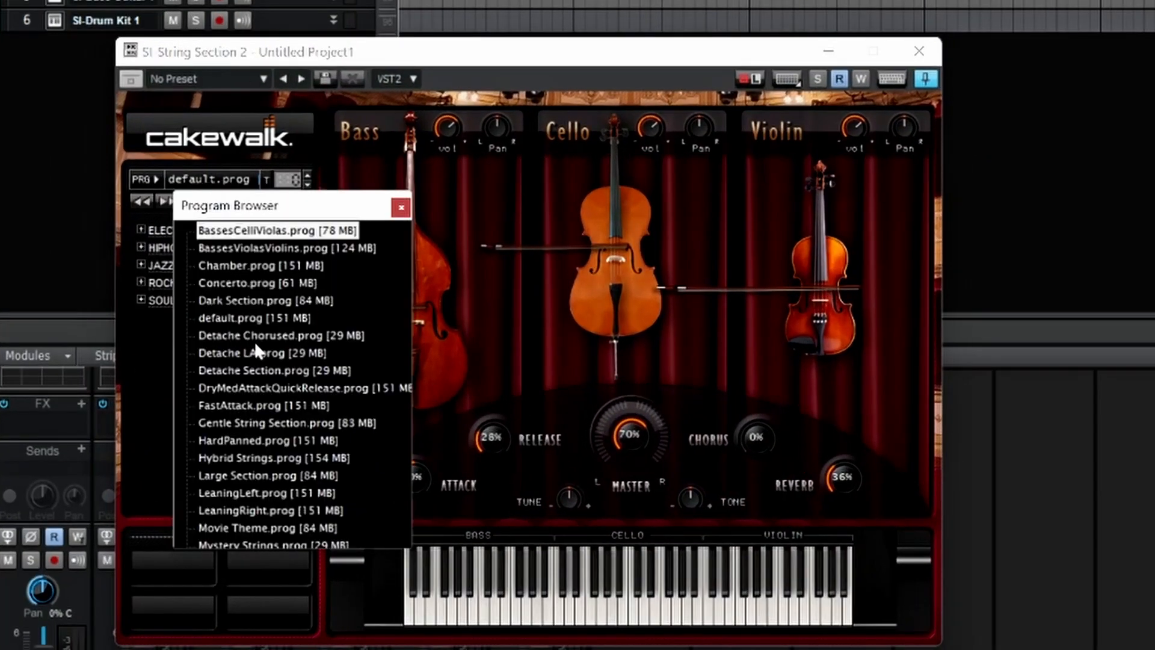
pyautogui.click(245, 423)
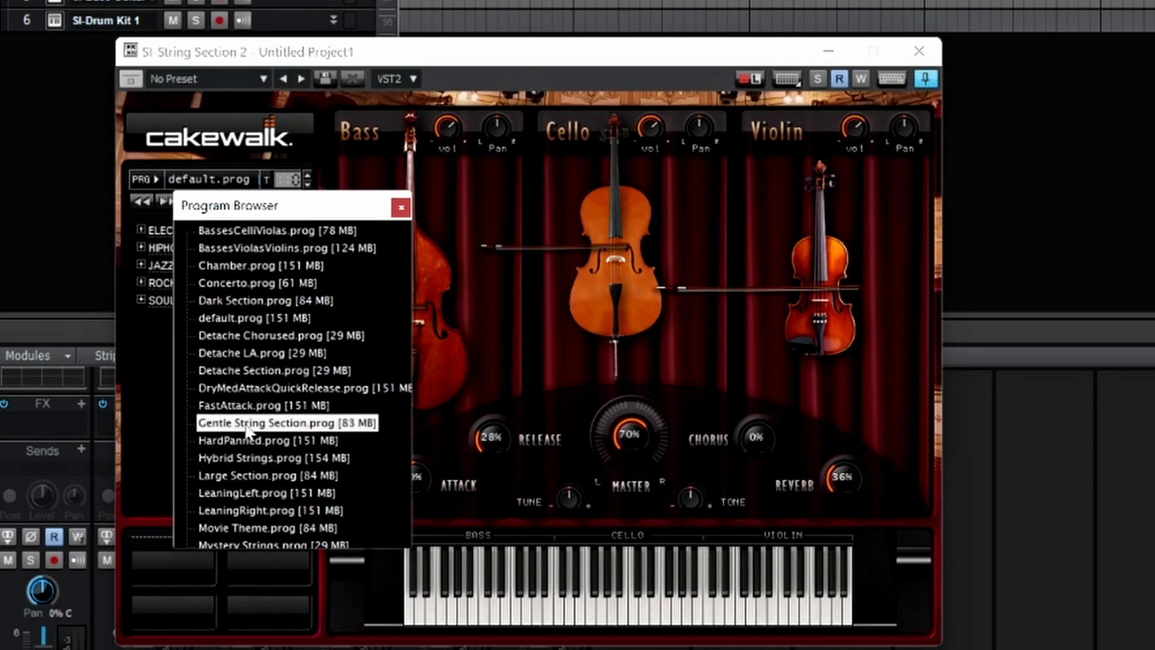
pyautogui.doubleClick(245, 422)
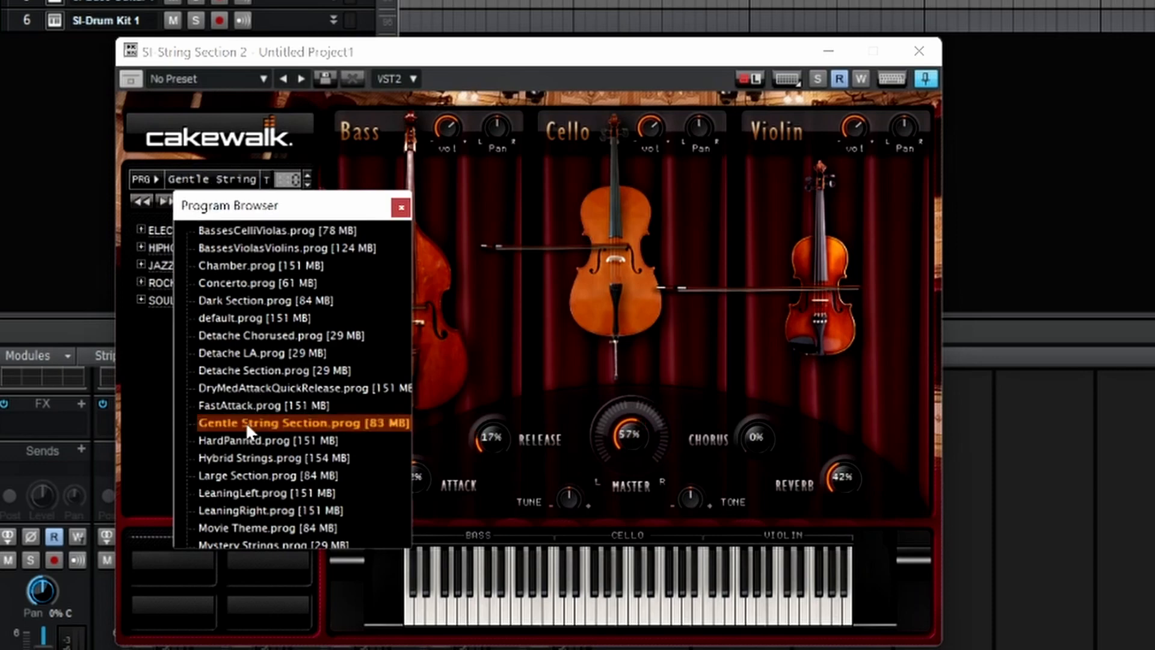
pyautogui.click(402, 207)
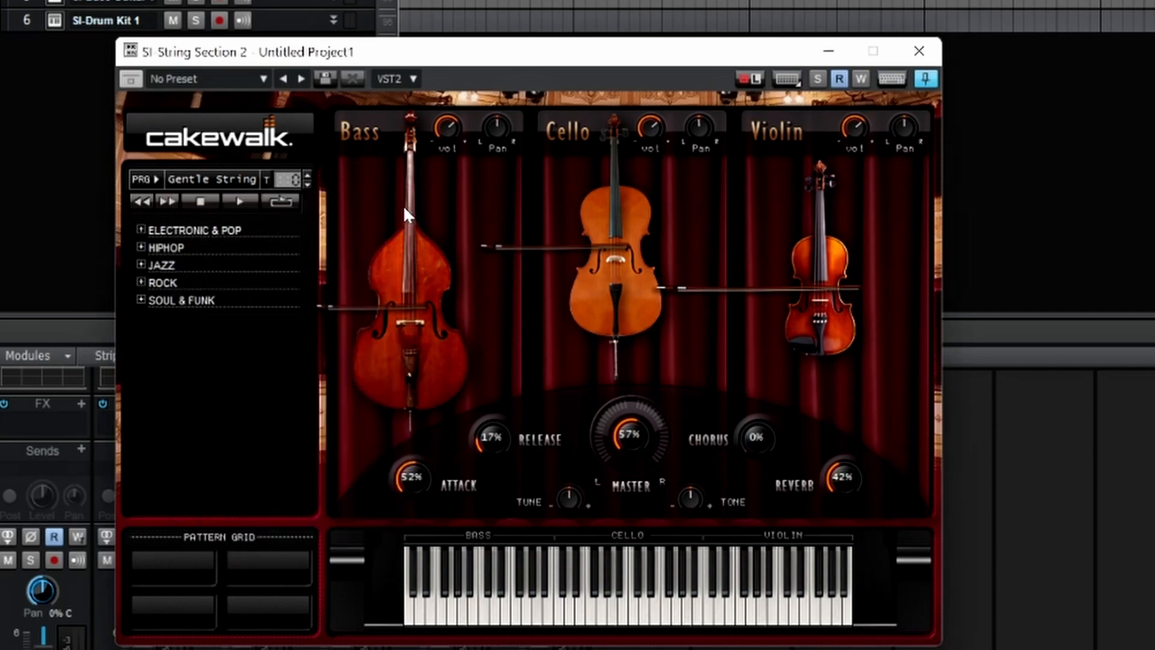
pyautogui.click(925, 50)
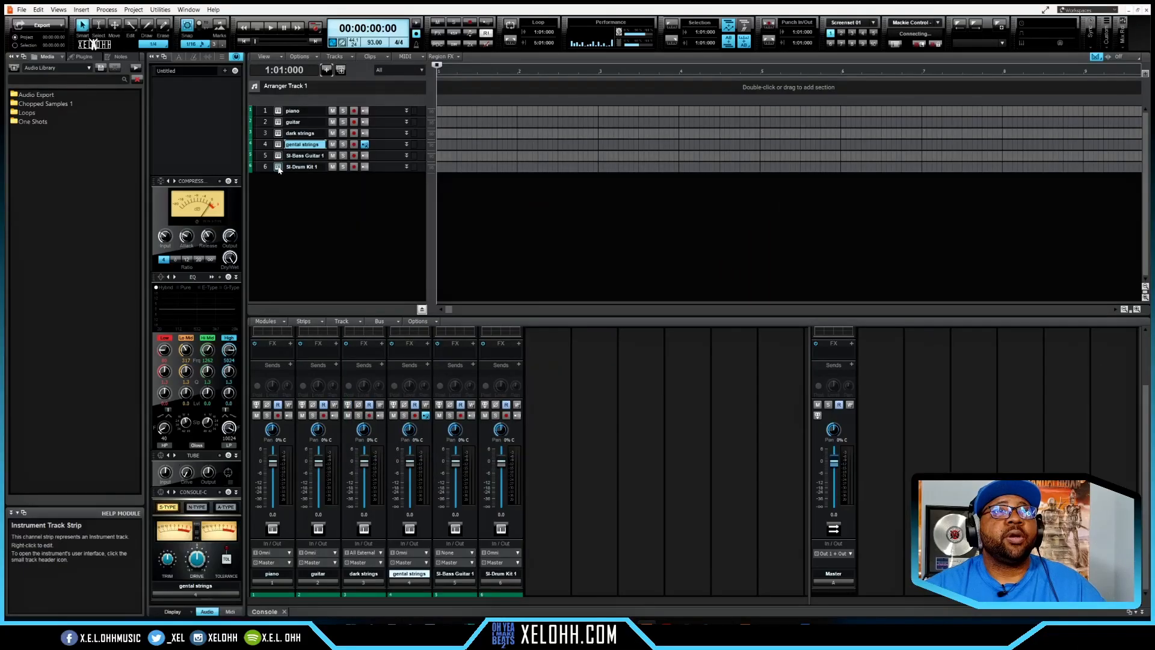
# Step: Load the Hip Hop Heavy.prog program into the drum track's SI-Drum Kit
pyautogui.click(279, 169)
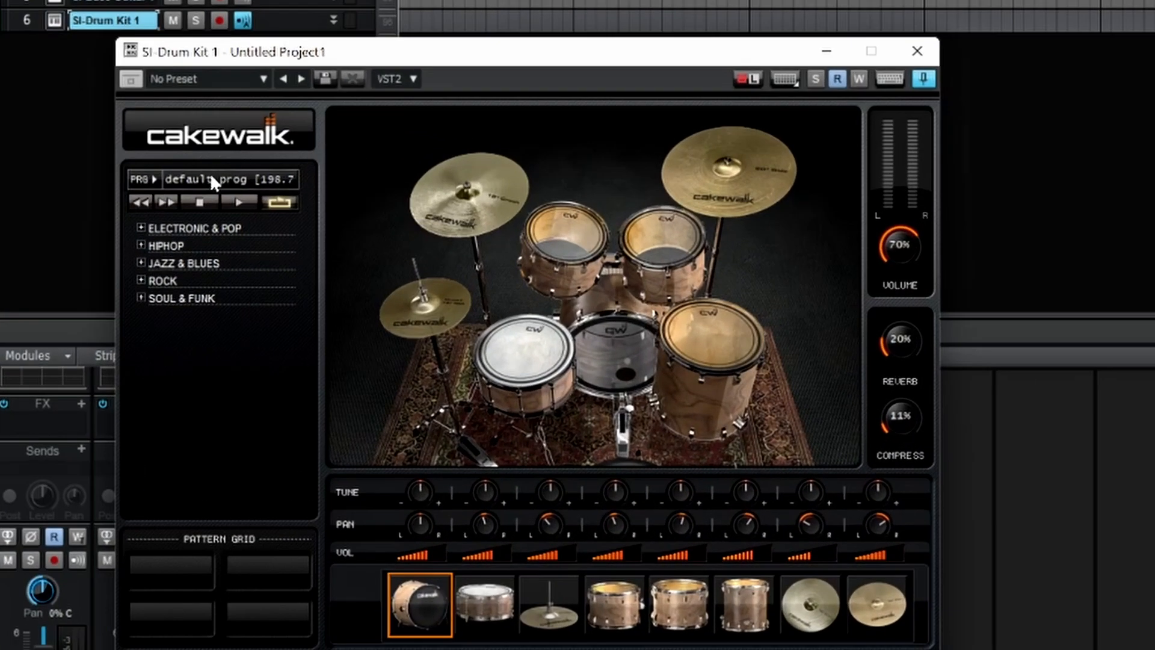
pyautogui.click(210, 176)
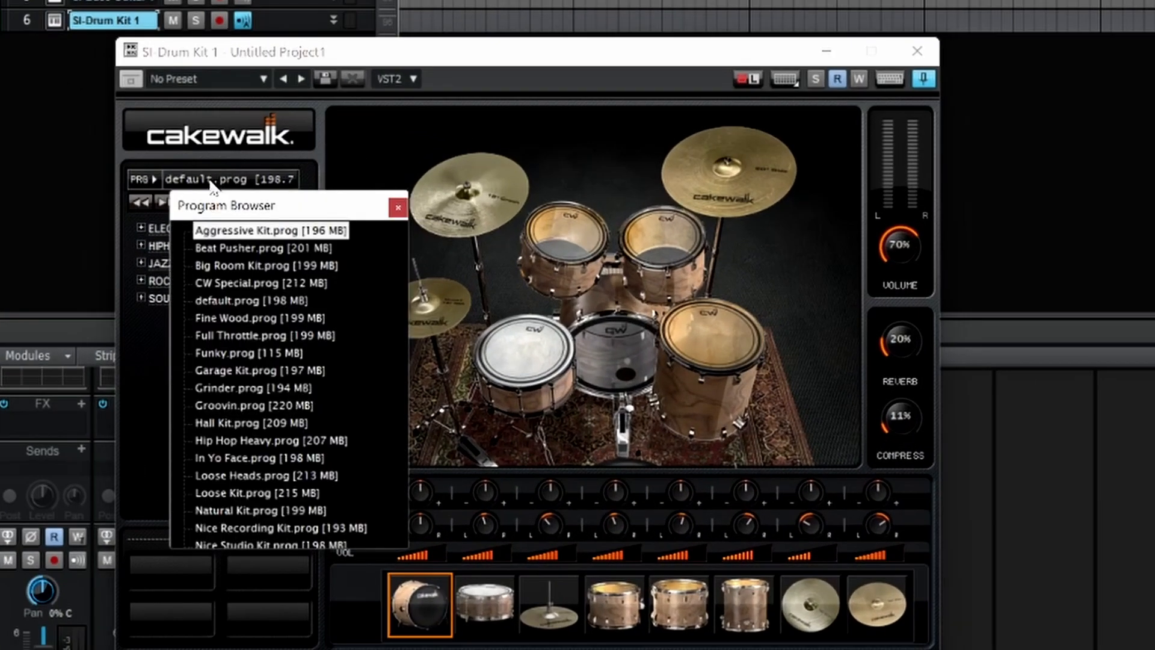
pyautogui.doubleClick(242, 439)
# Step: Raise the kick drum's volume and the compression amount in SI-Drum Kit, then close the instrument
pyautogui.moveTo(429, 549); pyautogui.dragTo(513, 552)
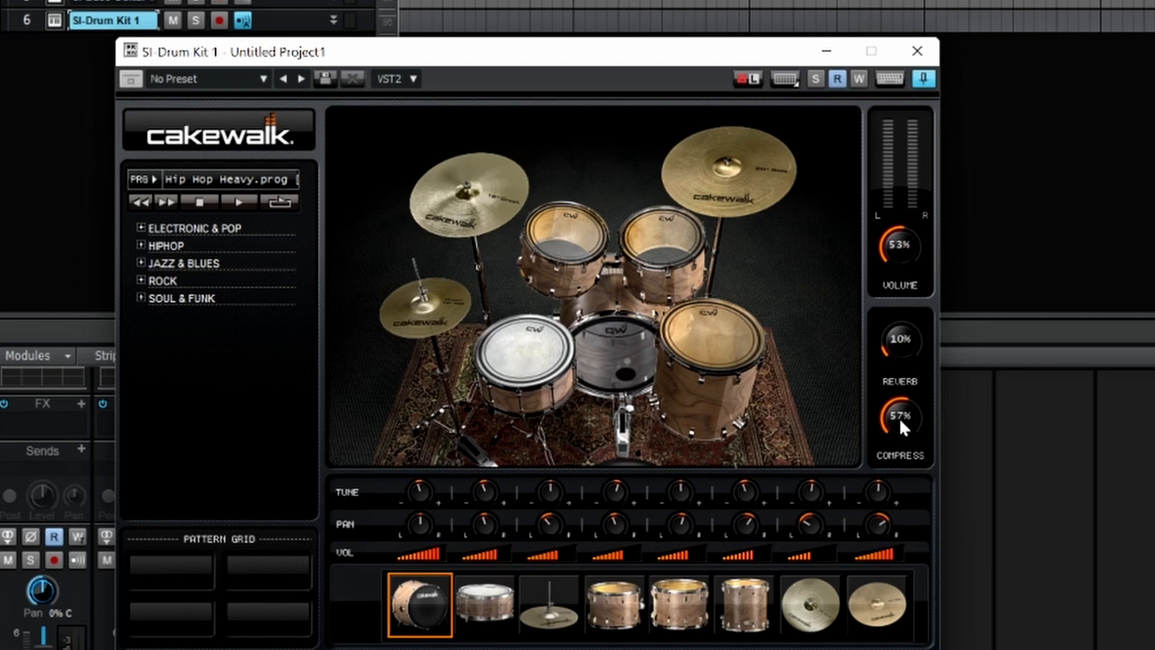
pyautogui.moveTo(899, 422); pyautogui.dragTo(904, 398)
pyautogui.click(917, 51)
# Step: Set a loop region from bar 1 to bar 3 and open the piano track in the Piano Roll
pyautogui.moveTo(600, 74); pyautogui.dragTo(437, 78)
pyautogui.press('p')
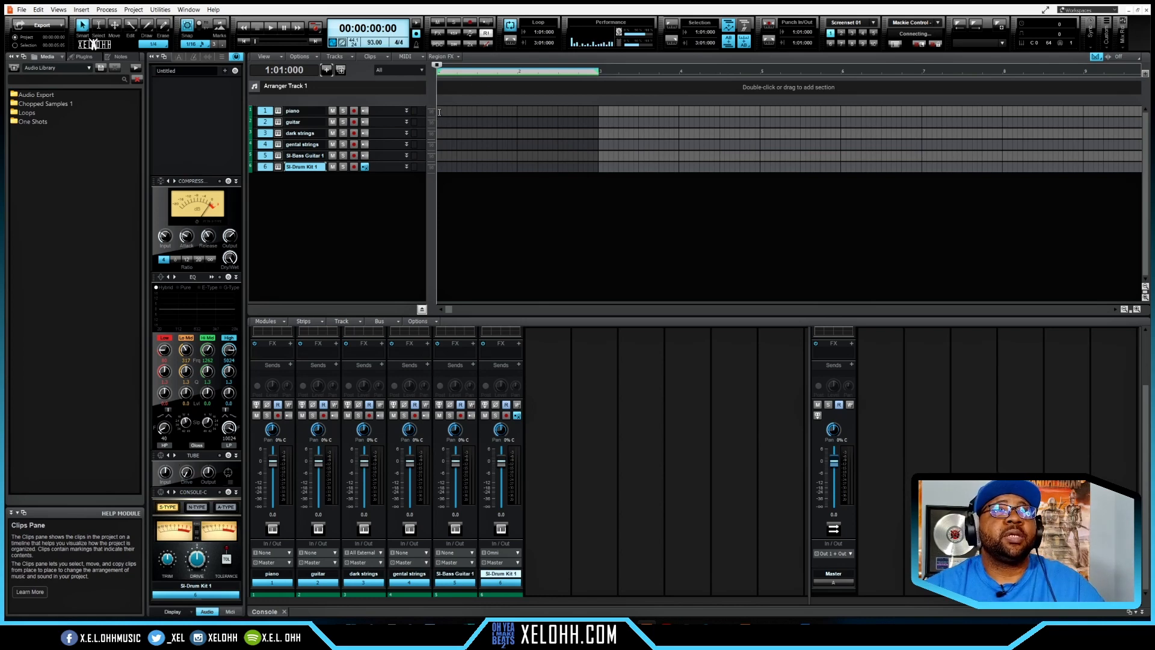
pyautogui.click(439, 114)
pyautogui.doubleClick(439, 114)
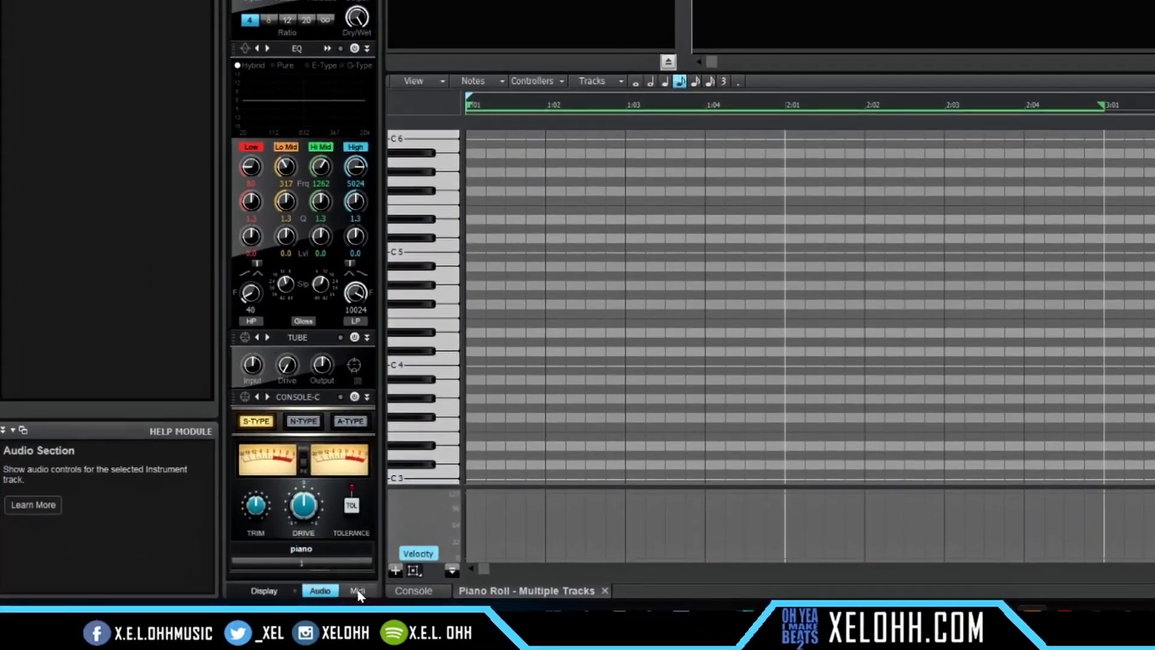
# Step: Enable Snap To Scale on the piano track with root note A and the diatonic Aeolian (Natural Minor) scale
pyautogui.click(230, 612)
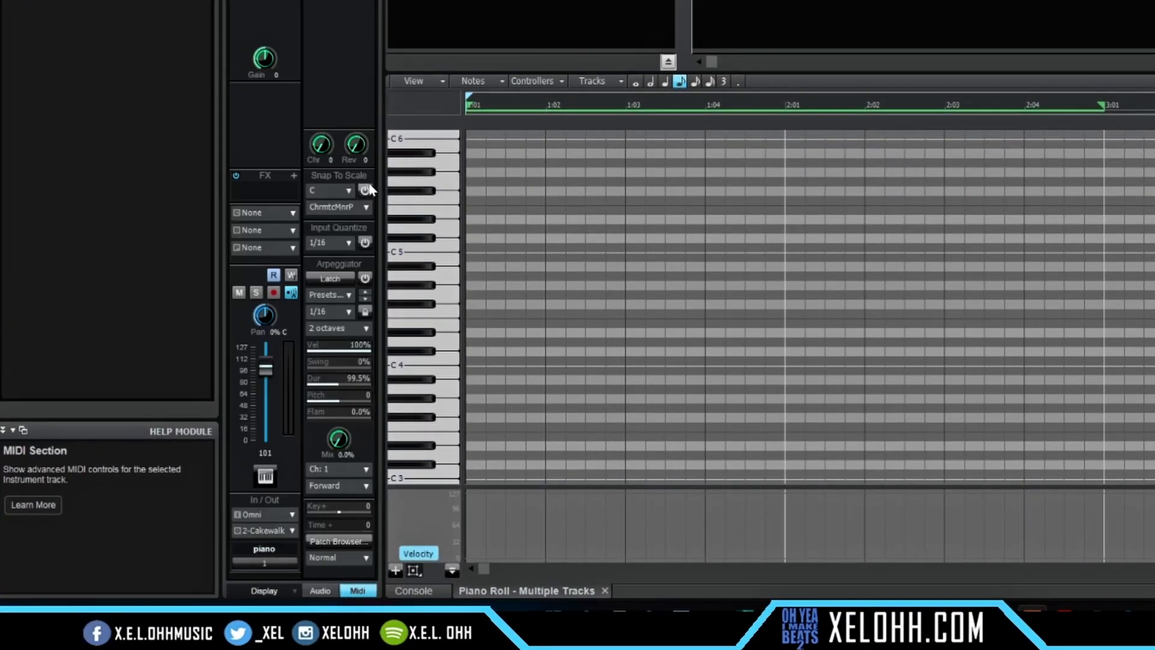
pyautogui.click(349, 191)
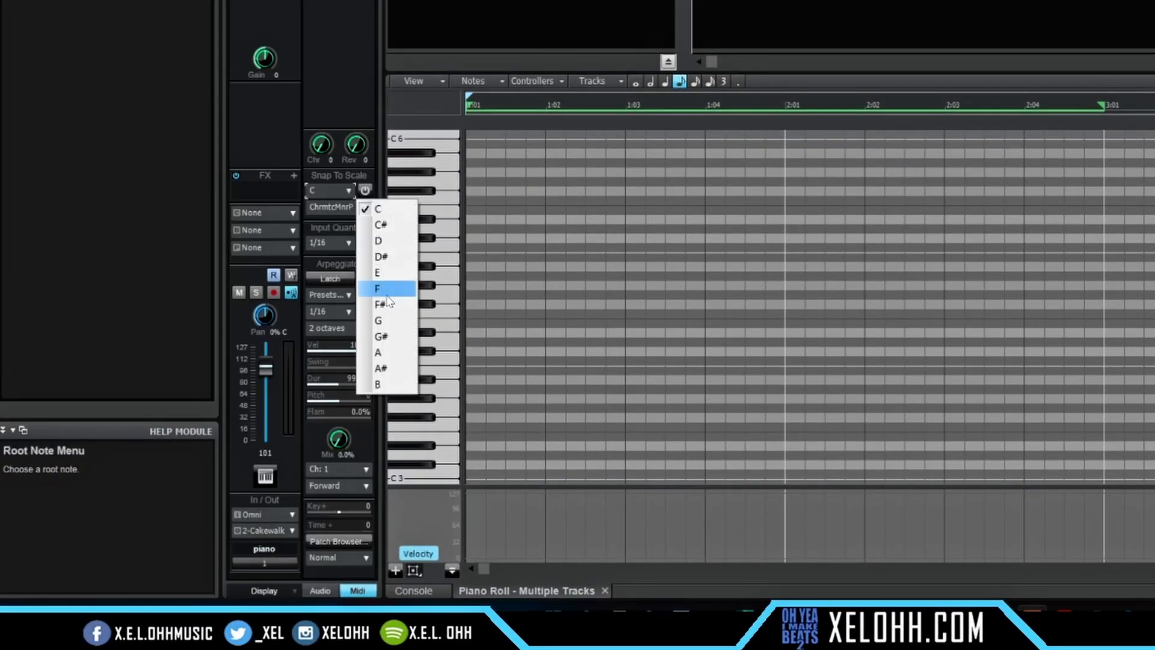
pyautogui.click(380, 353)
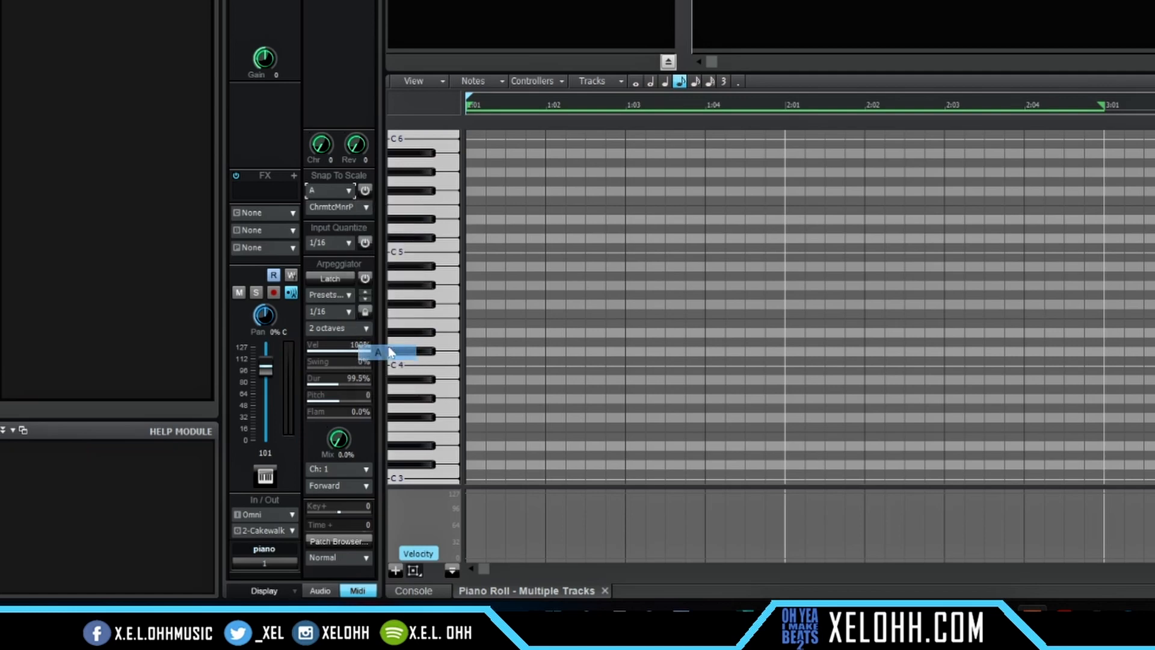
pyautogui.click(365, 191)
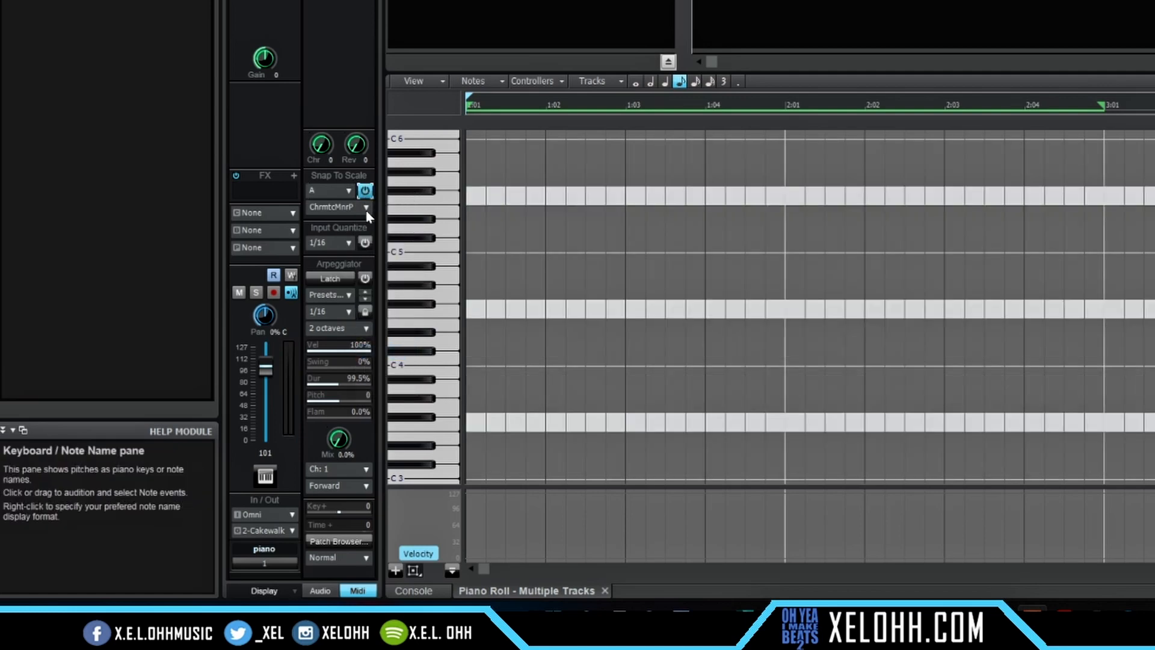
pyautogui.click(365, 208)
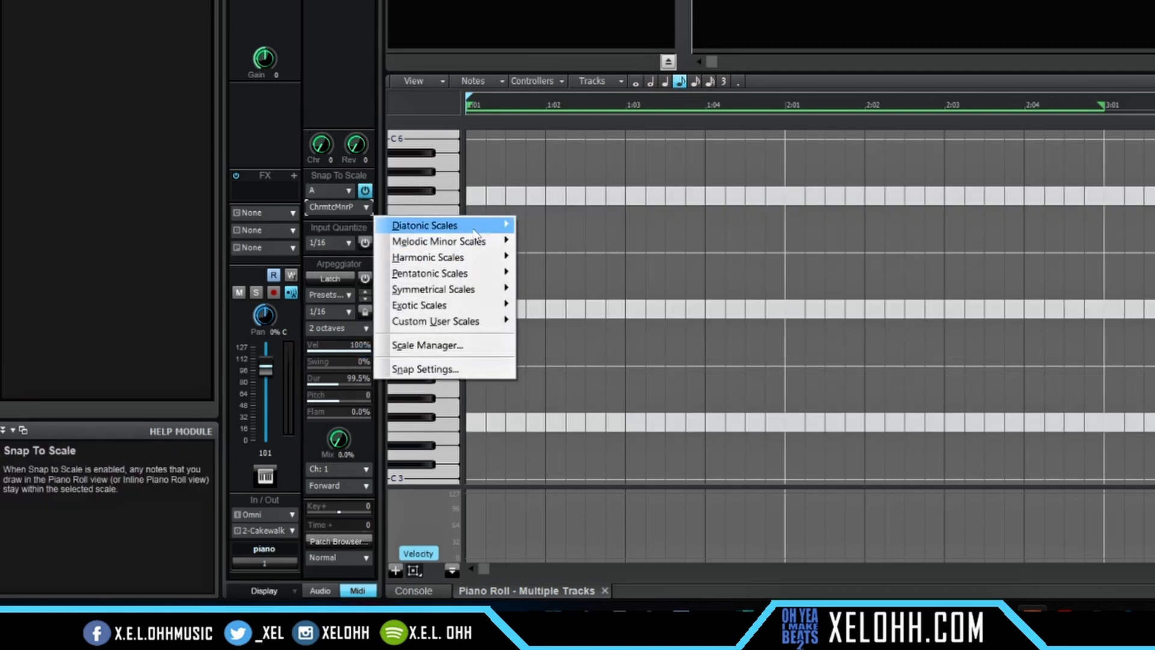
pyautogui.moveTo(478, 233)
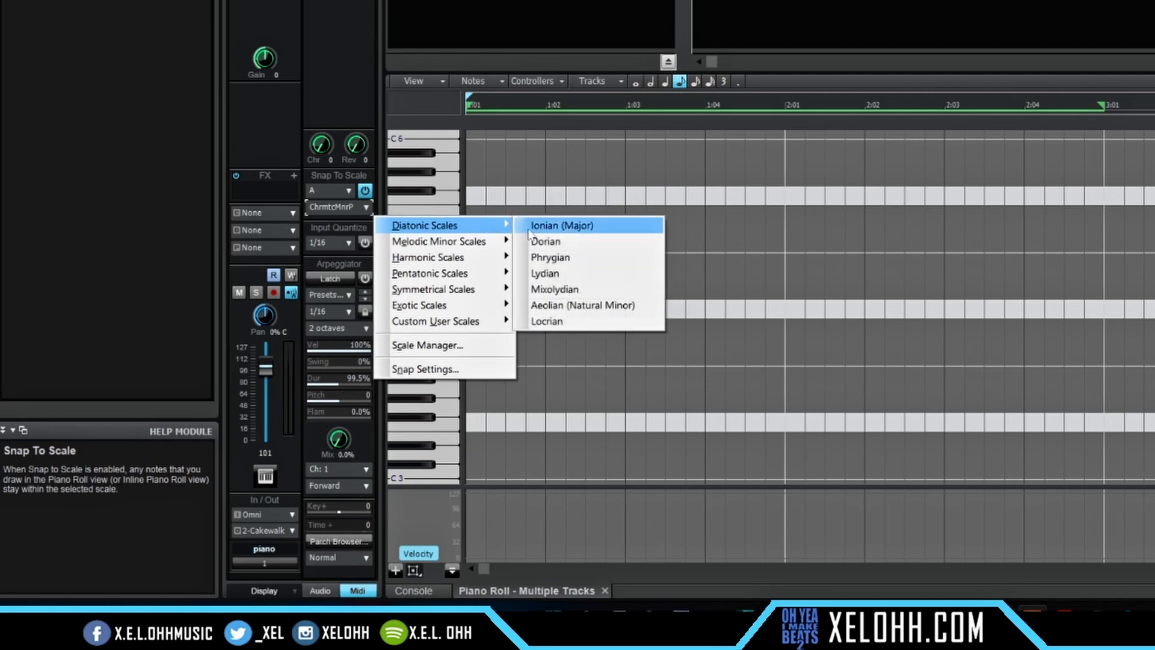
pyautogui.click(588, 308)
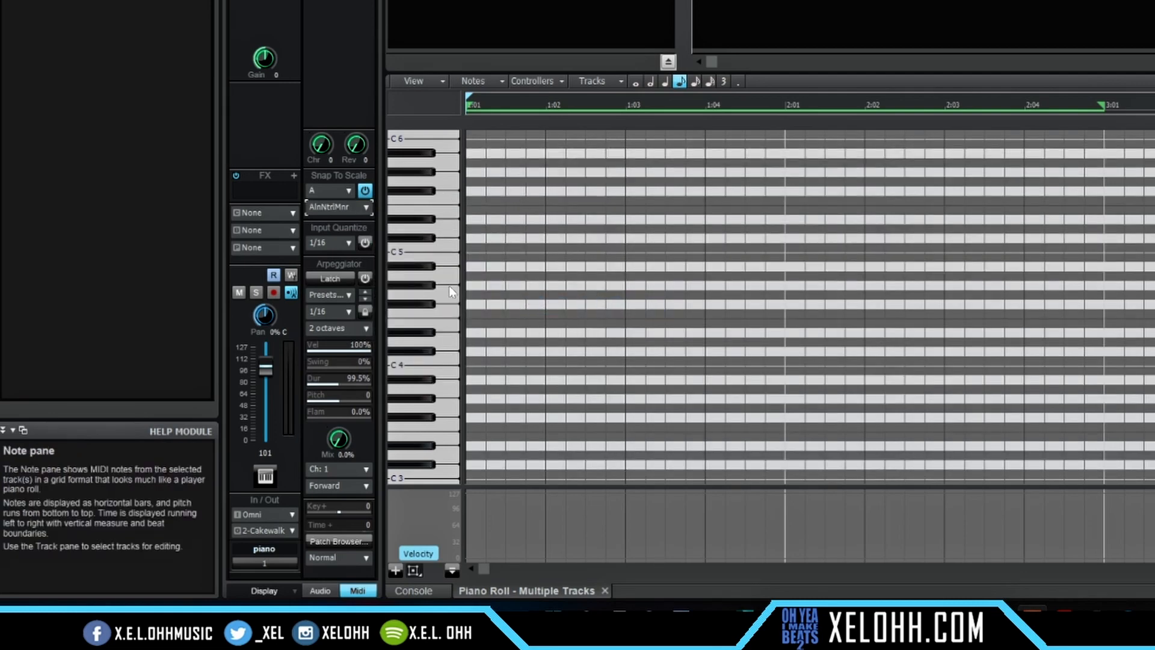
# Step: Enter eighth notes A5, C6 and E6 at the start of bar 1 and raise the A5 by an octave
pyautogui.scroll(5, 434, 347)
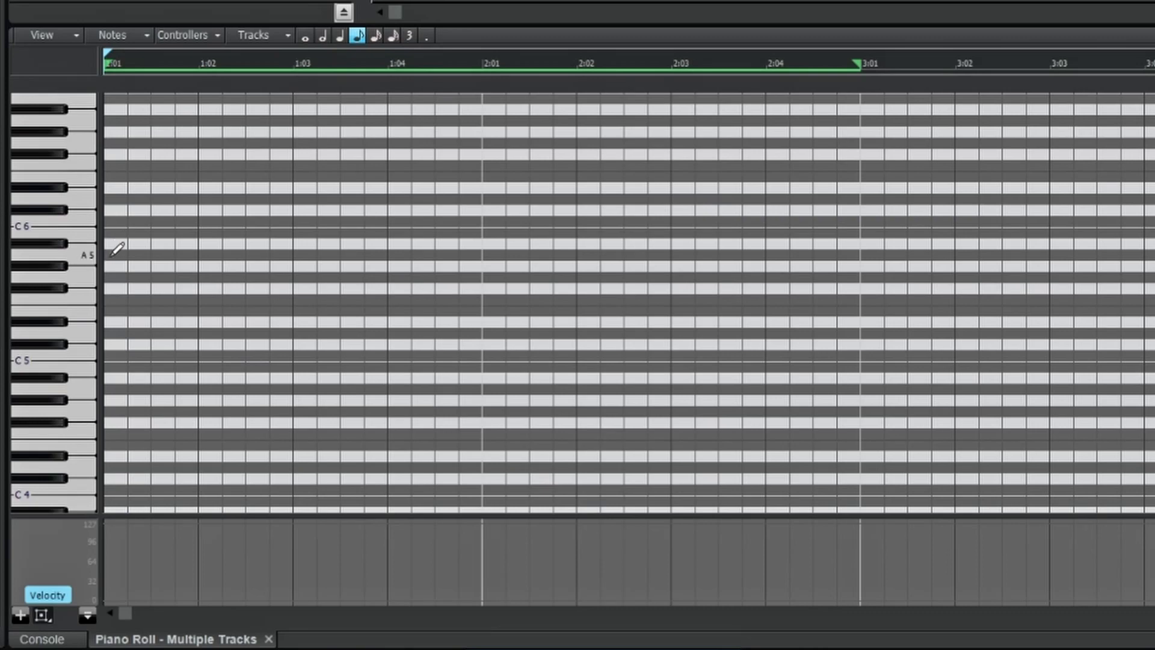
pyautogui.click(108, 254)
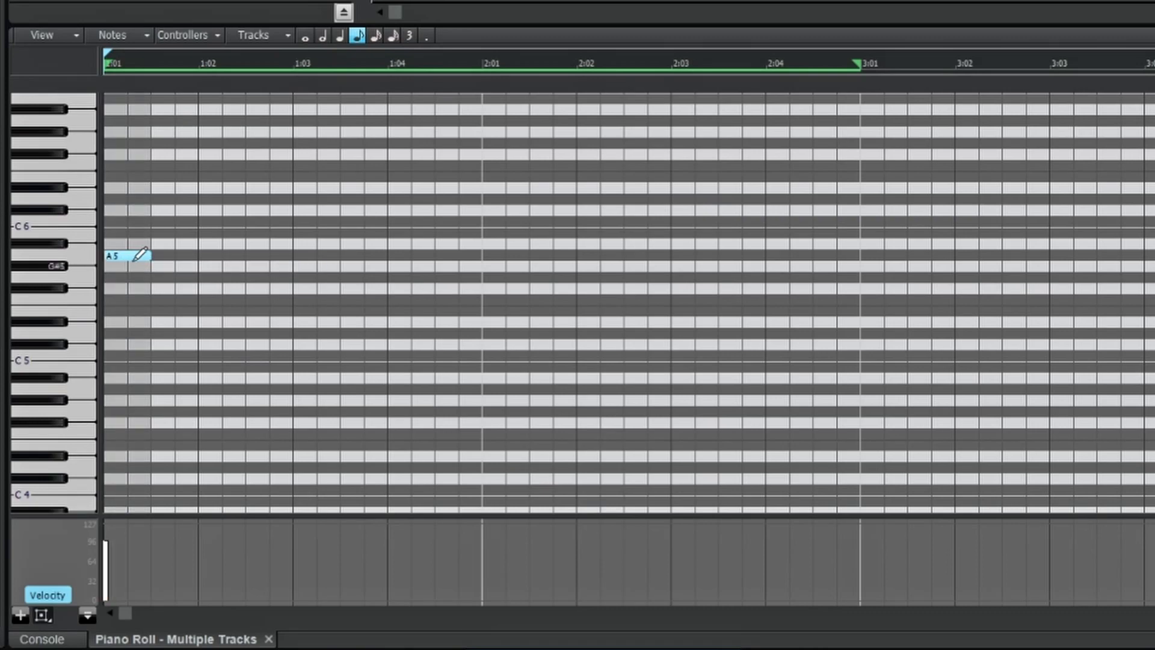
pyautogui.click(113, 220)
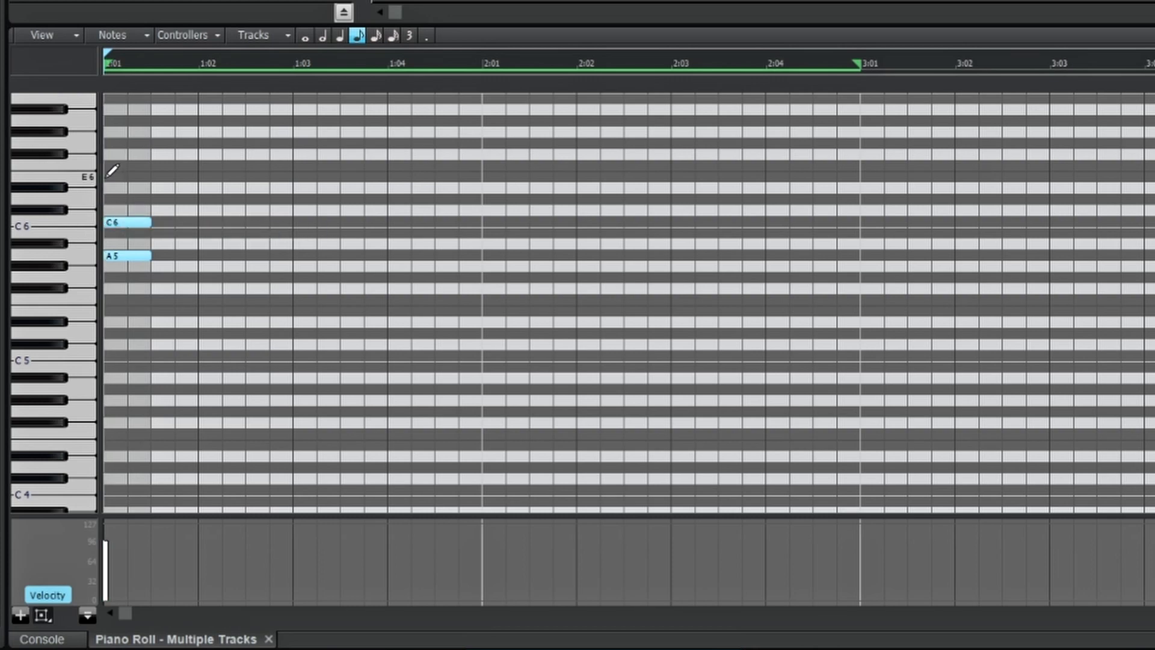
pyautogui.click(110, 176)
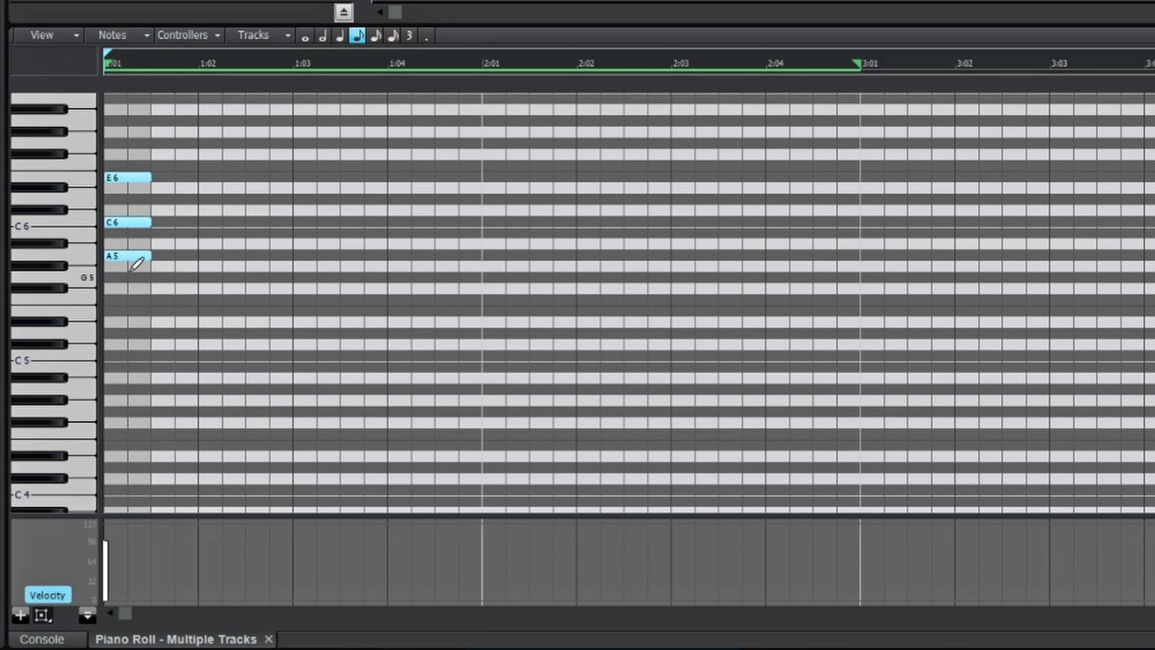
pyautogui.moveTo(130, 270); pyautogui.dragTo(137, 243)
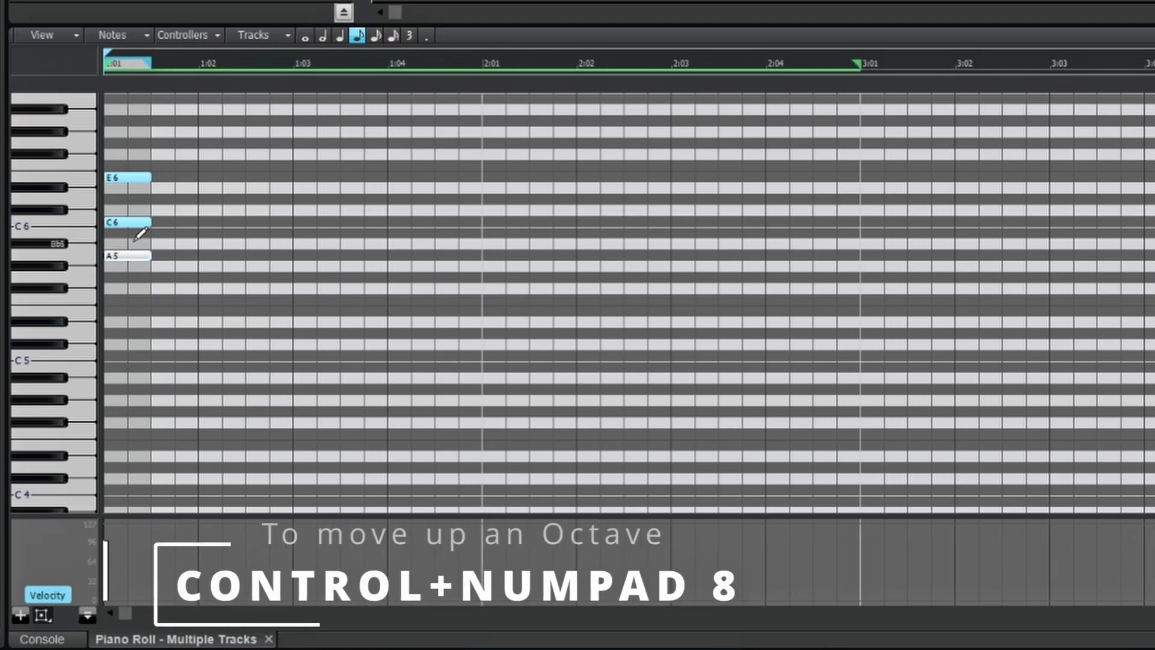
pyautogui.press('ctrl+KP_8')
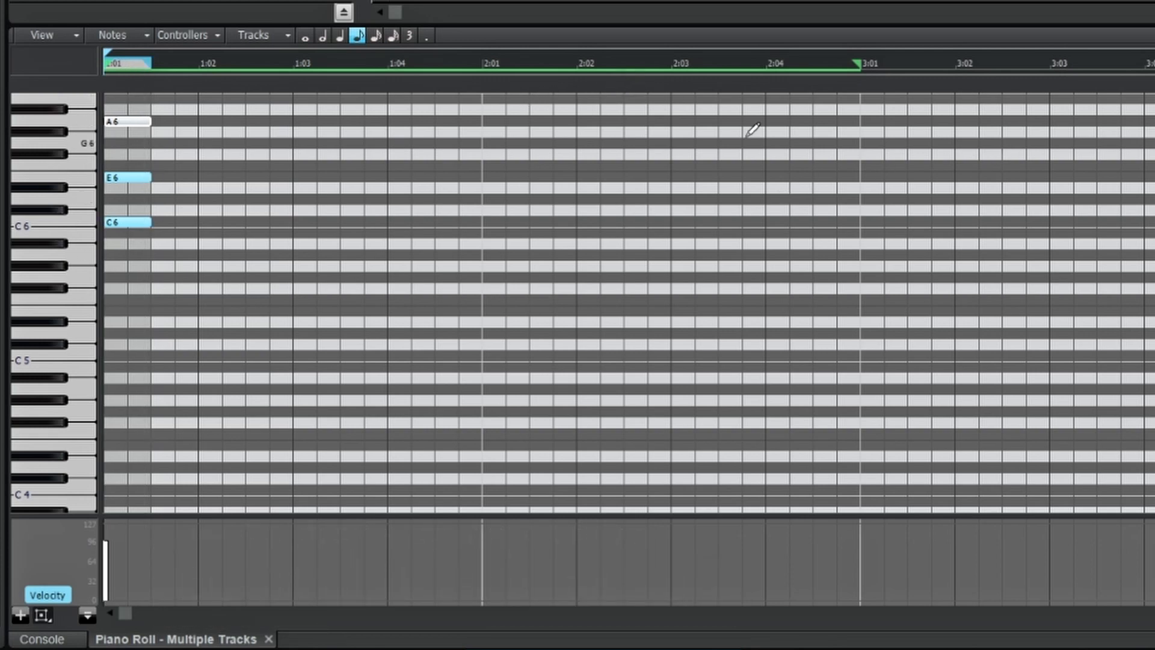
# Step: Repeat the chord every eighth note through the end of bar 2 and play the loop from the start
pyautogui.hotkey('ctrl', 'a')
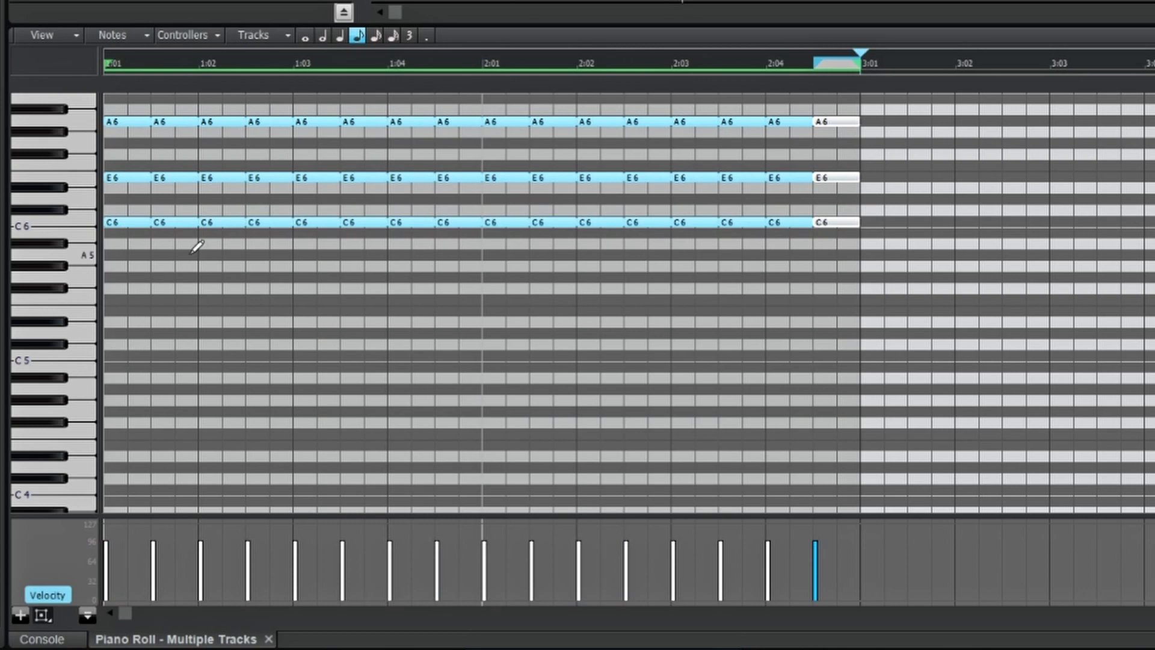
pyautogui.press('w')
pyautogui.press('space')
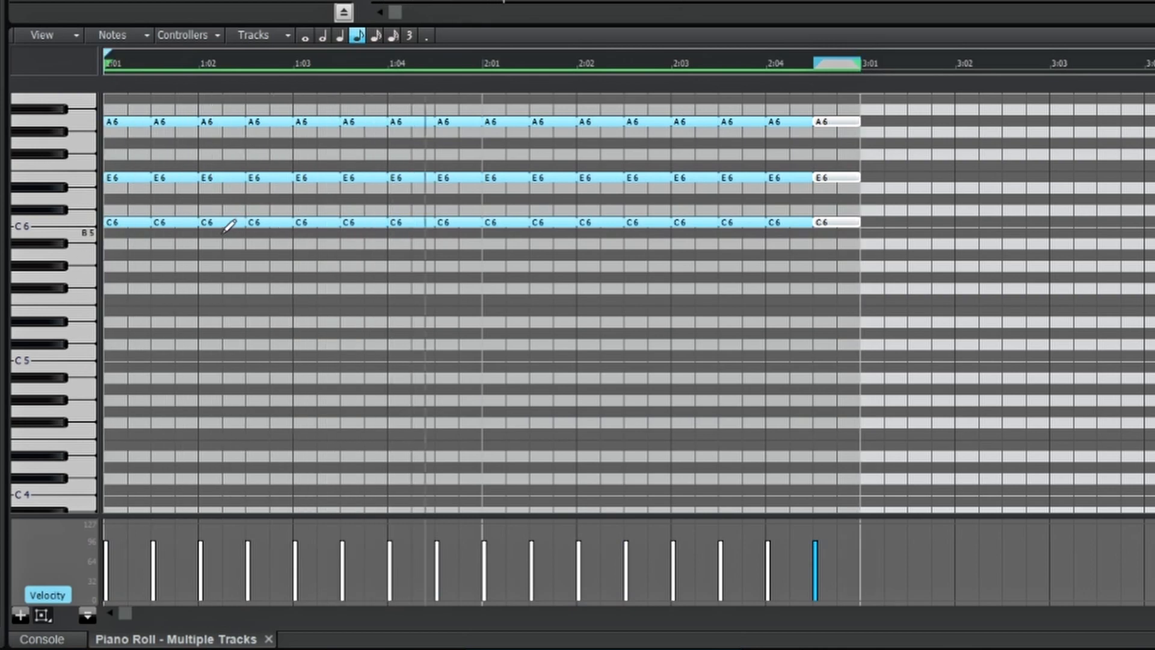
pyautogui.press('space')
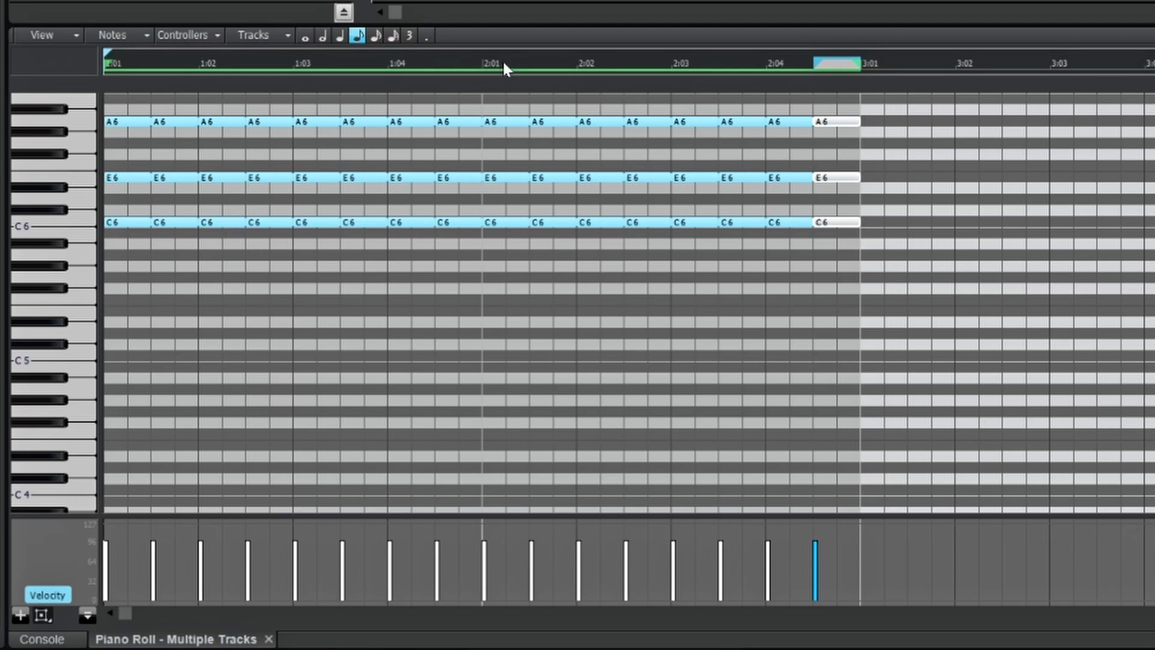
# Step: Lower the C6 notes in bar 2 to B5 and the last five A6 notes to G6, and play the loop
pyautogui.moveTo(497, 251); pyautogui.dragTo(860, 195)
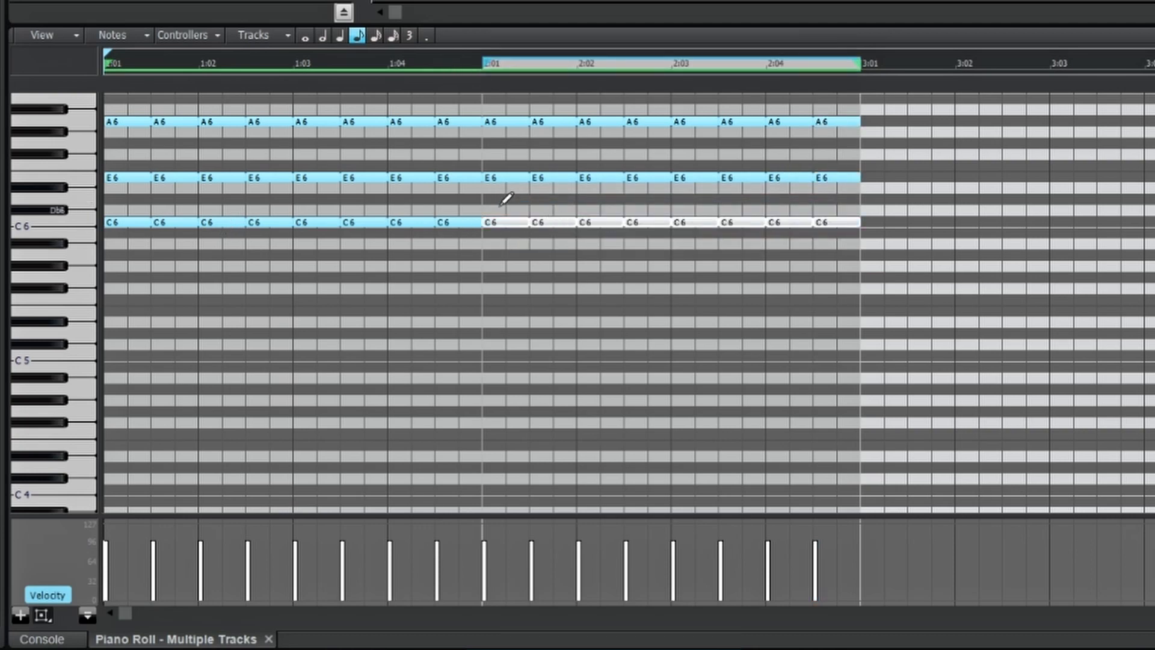
pyautogui.moveTo(503, 222); pyautogui.dragTo(502, 231)
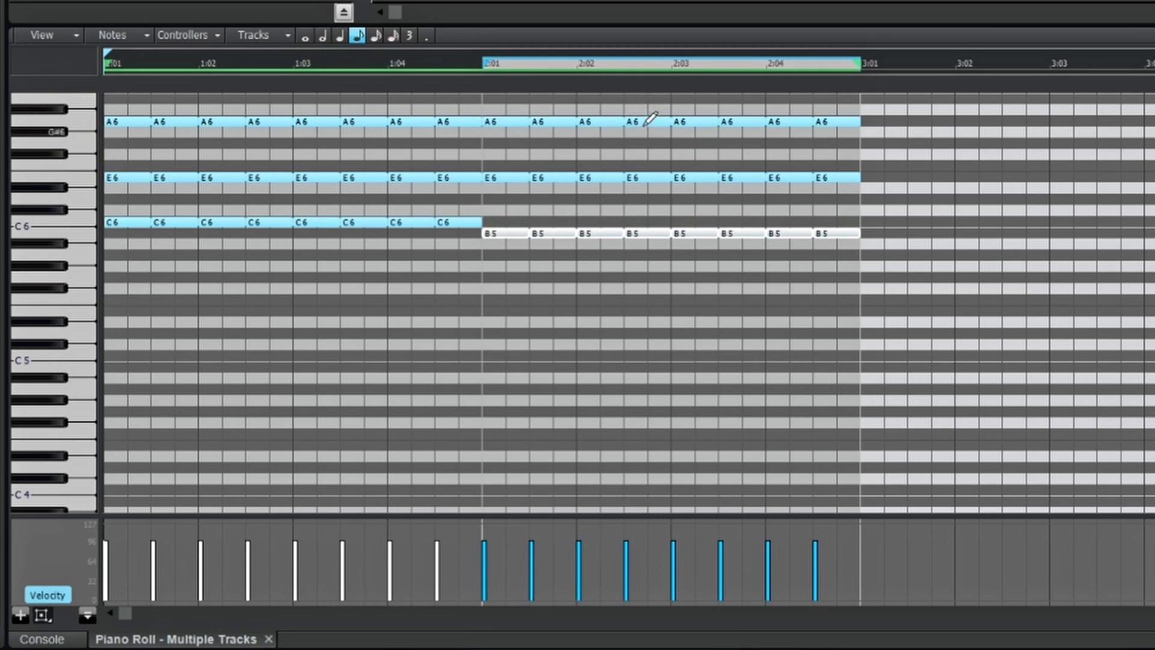
pyautogui.moveTo(649, 142); pyautogui.dragTo(866, 103)
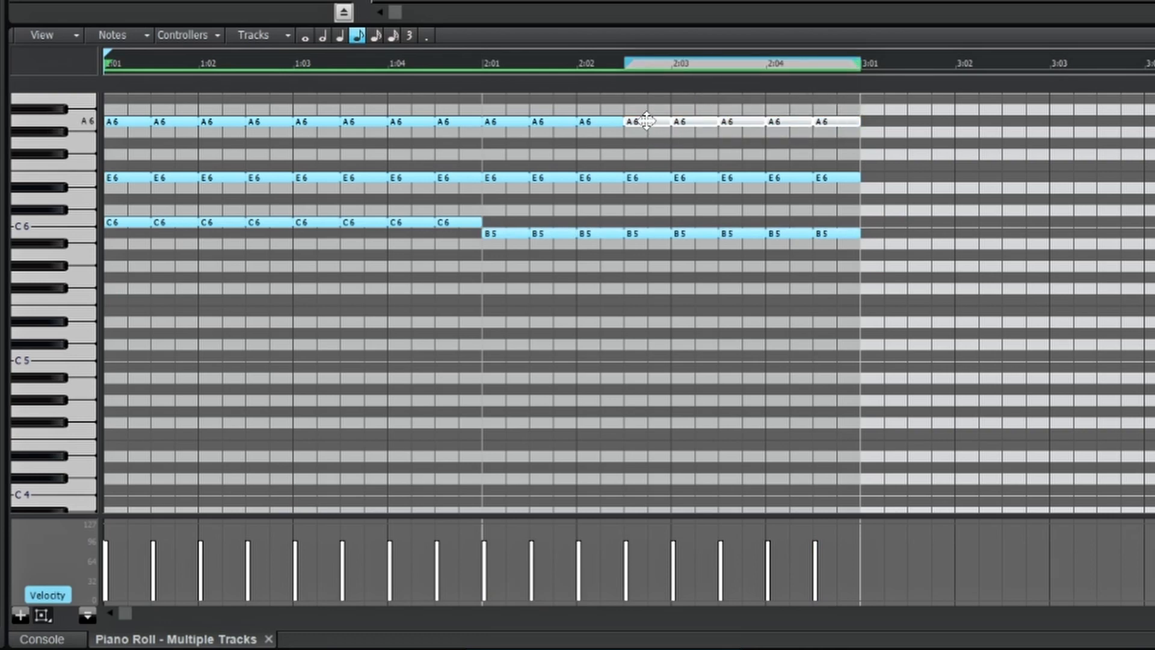
pyautogui.moveTo(647, 121); pyautogui.dragTo(646, 142)
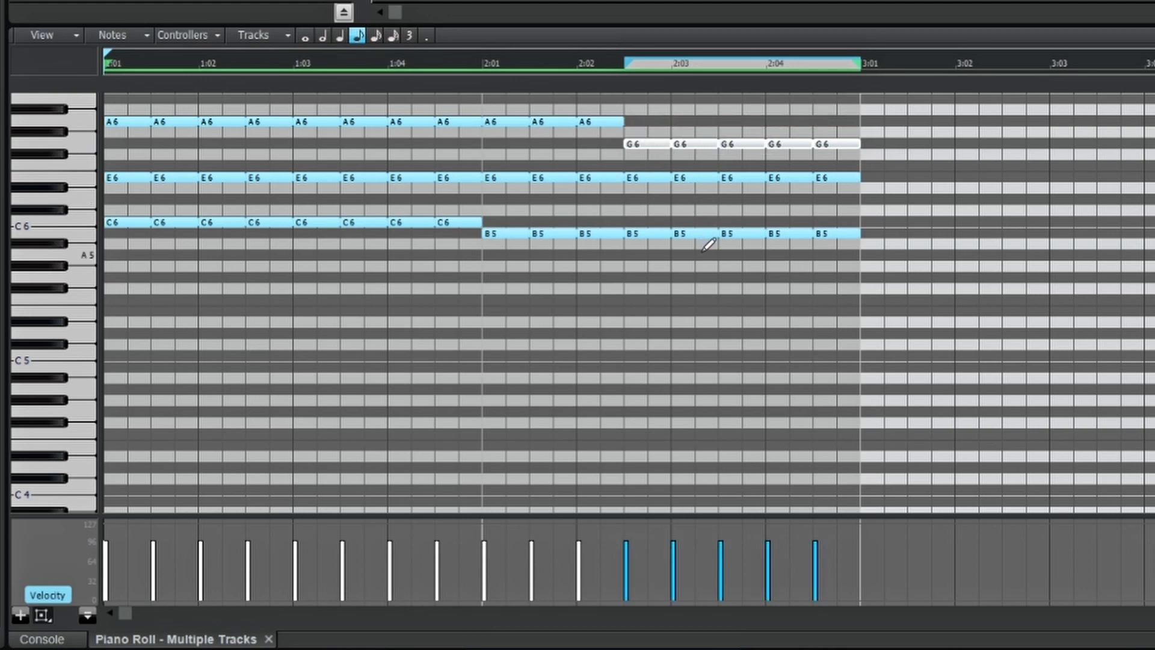
pyautogui.press('space')
# Step: Shorten all the piano chord notes to sixteenth-note length
pyautogui.moveTo(849, 264); pyautogui.dragTo(118, 103)
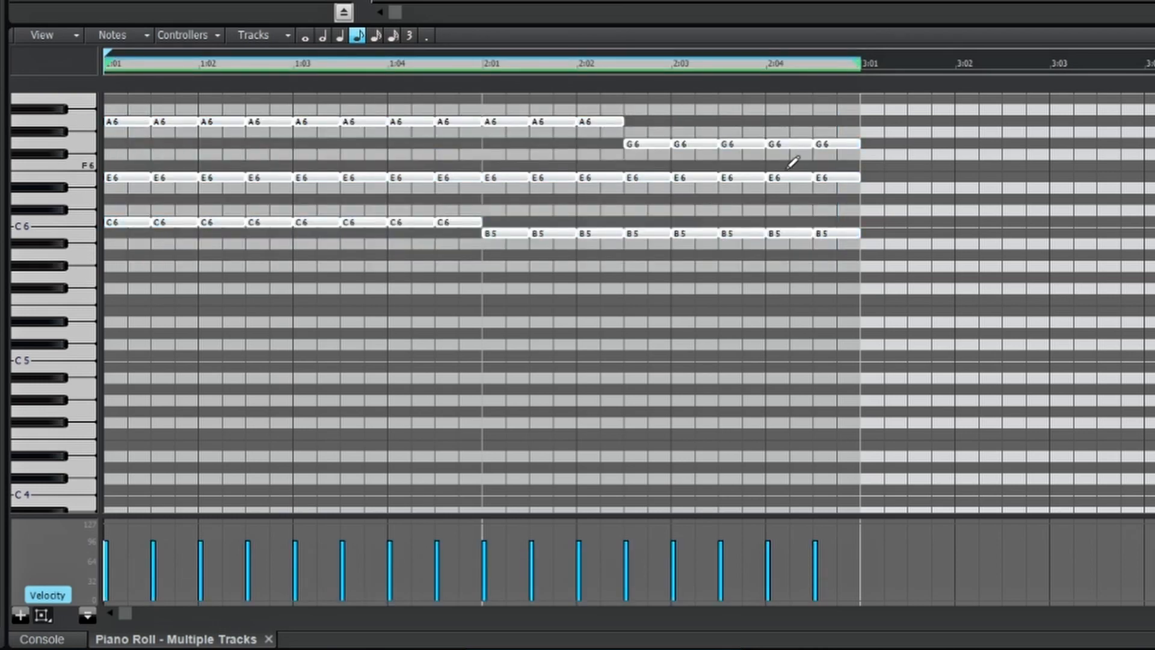
pyautogui.moveTo(855, 147); pyautogui.dragTo(839, 148)
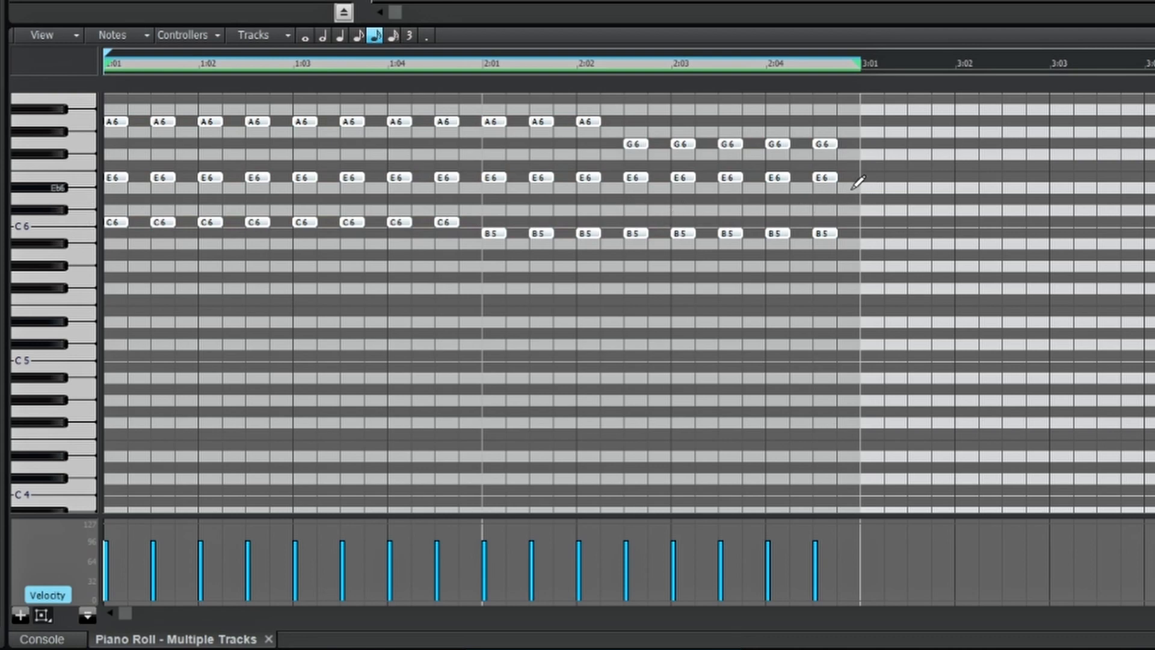
# Step: Nudge the E6 notes slightly forward in time and the top A6 and G6 notes by a larger nudge, and play the loop
pyautogui.moveTo(852, 189); pyautogui.dragTo(104, 163)
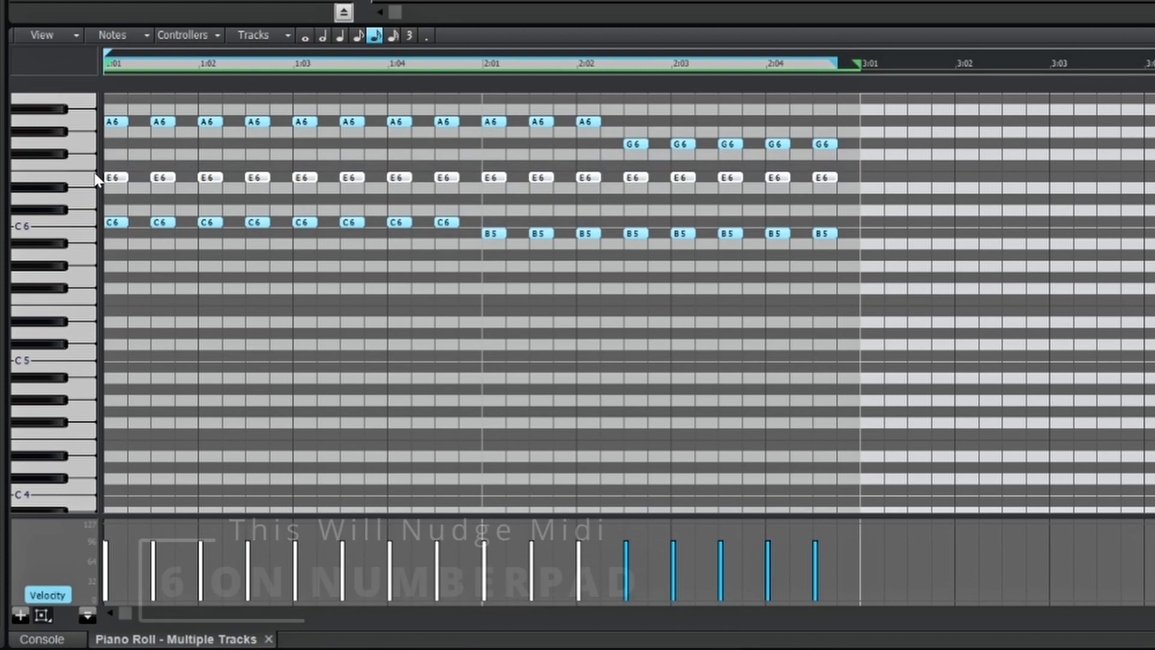
pyautogui.press('KP_6')
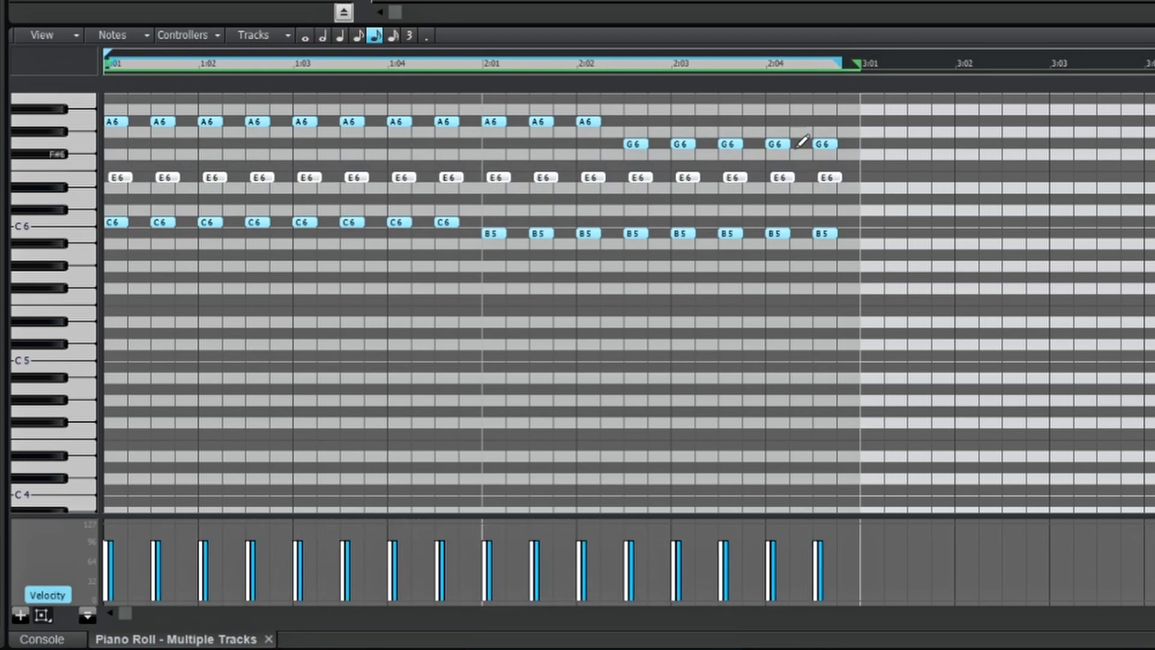
pyautogui.moveTo(856, 152); pyautogui.dragTo(102, 96)
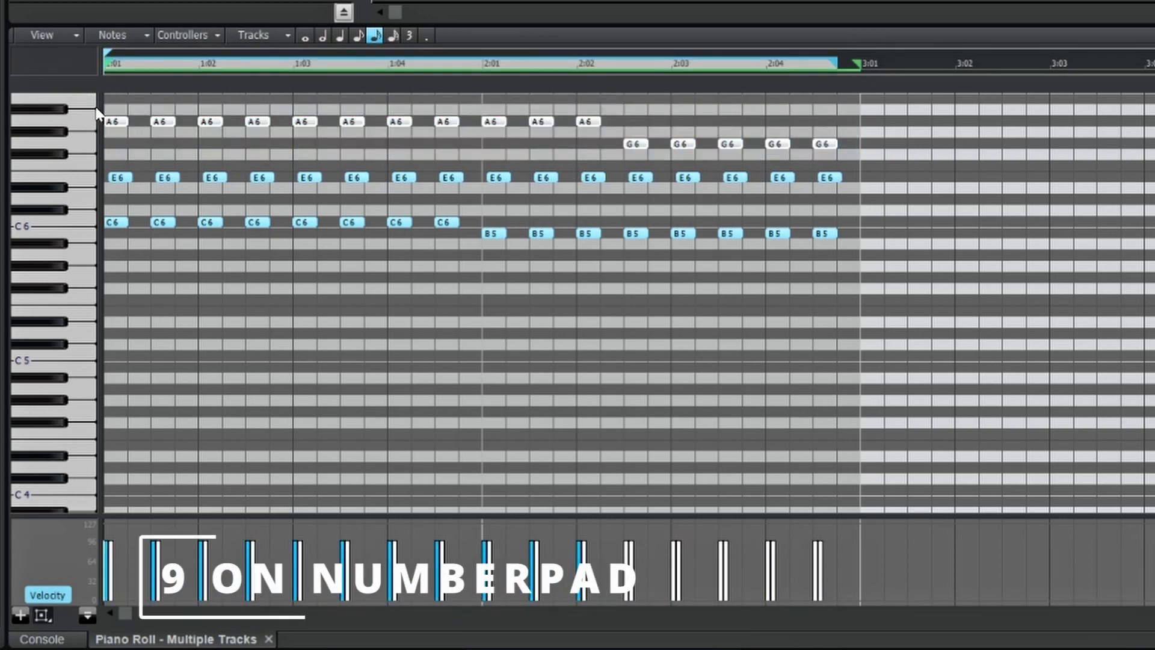
pyautogui.press('KP_9')
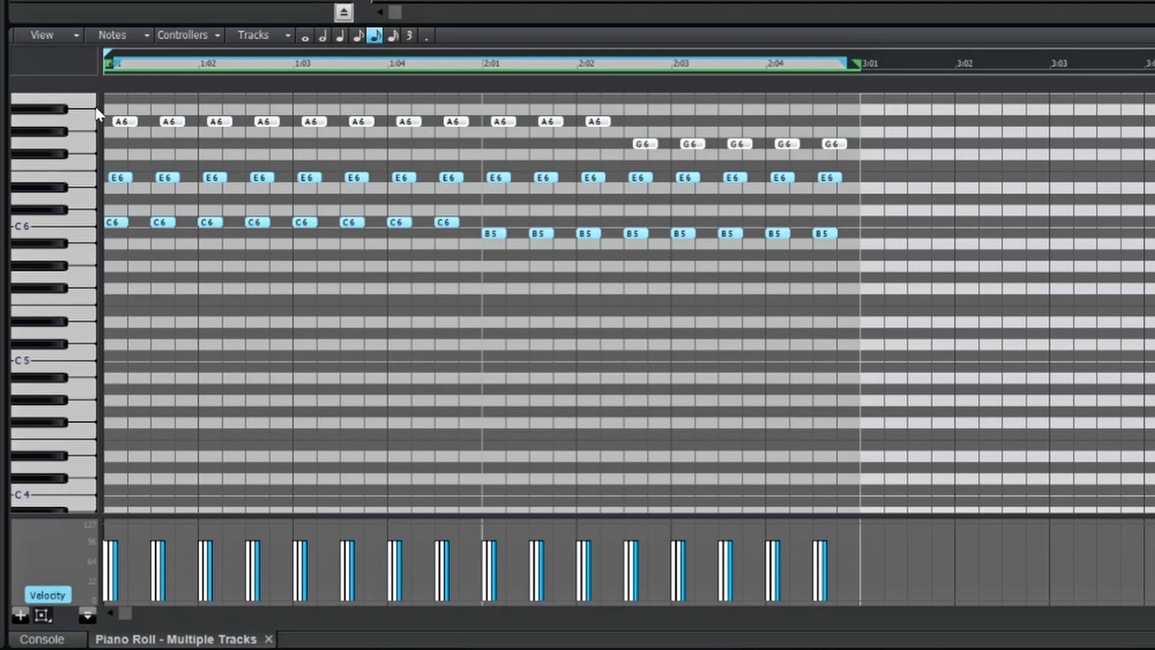
pyautogui.press('space')
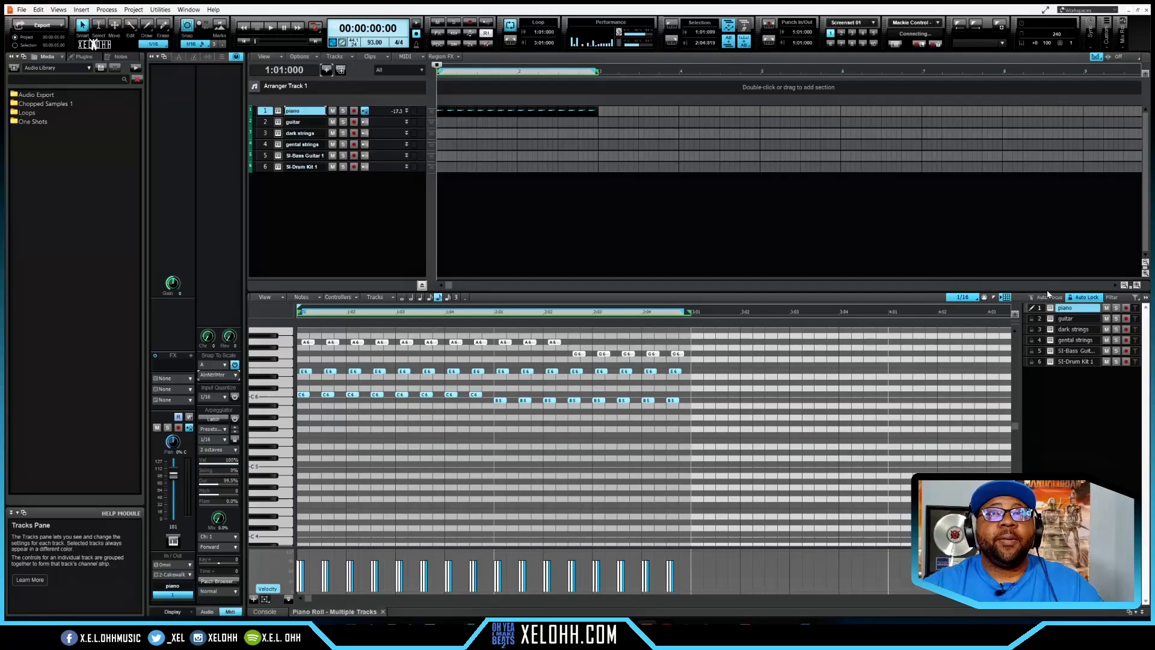
# Step: Enable Snap To Scale on the SI-Bass Guitar track with root note A and the Aeolian (Natural Minor) scale
pyautogui.click(1074, 351)
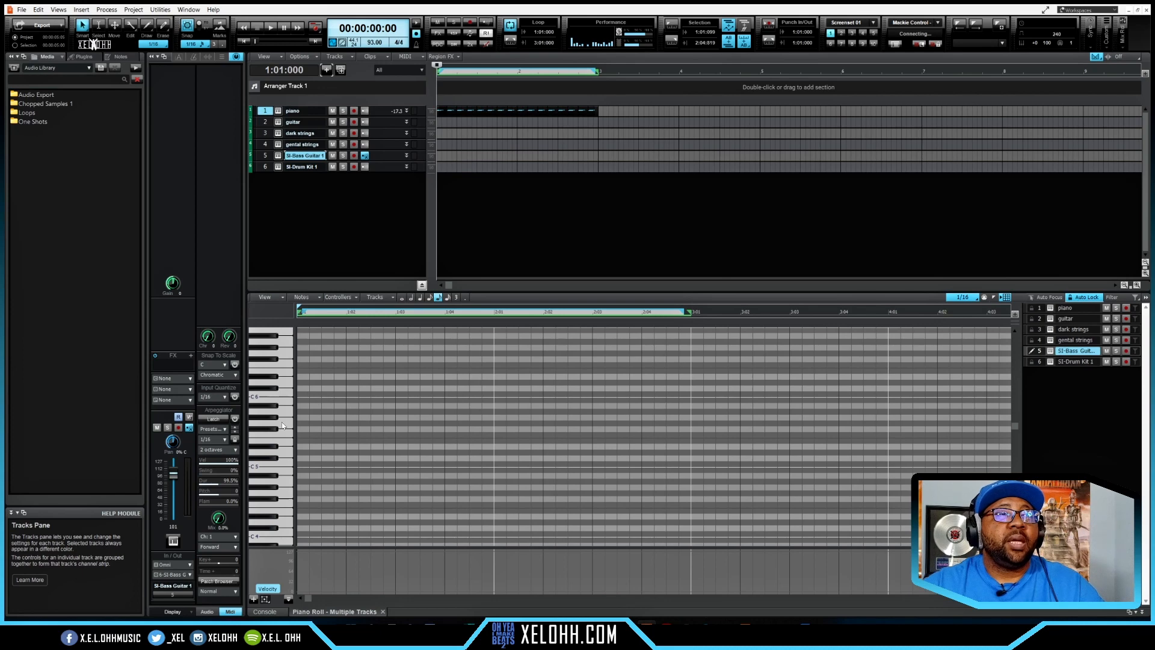
pyautogui.click(235, 366)
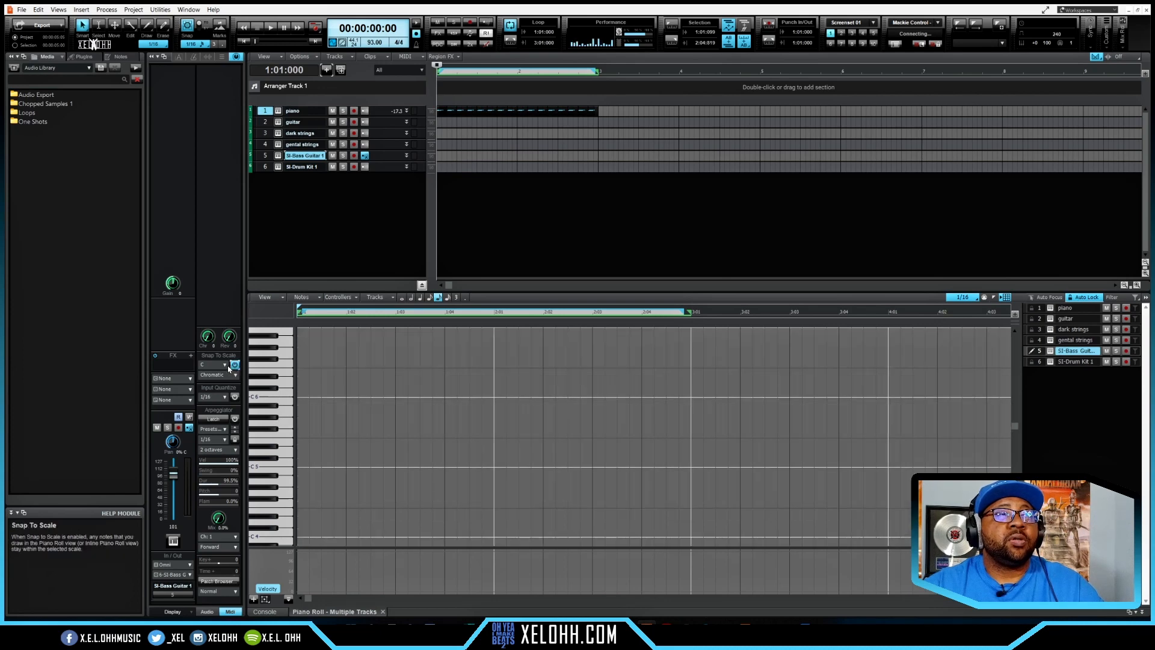
pyautogui.click(223, 364)
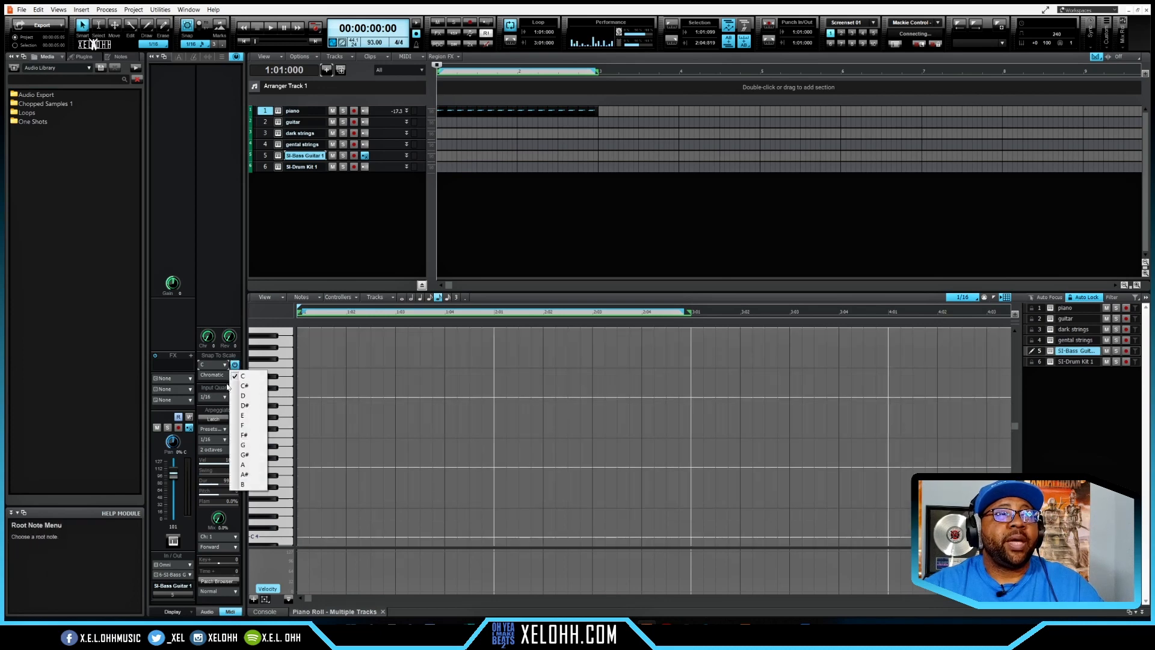
pyautogui.click(245, 465)
pyautogui.click(236, 376)
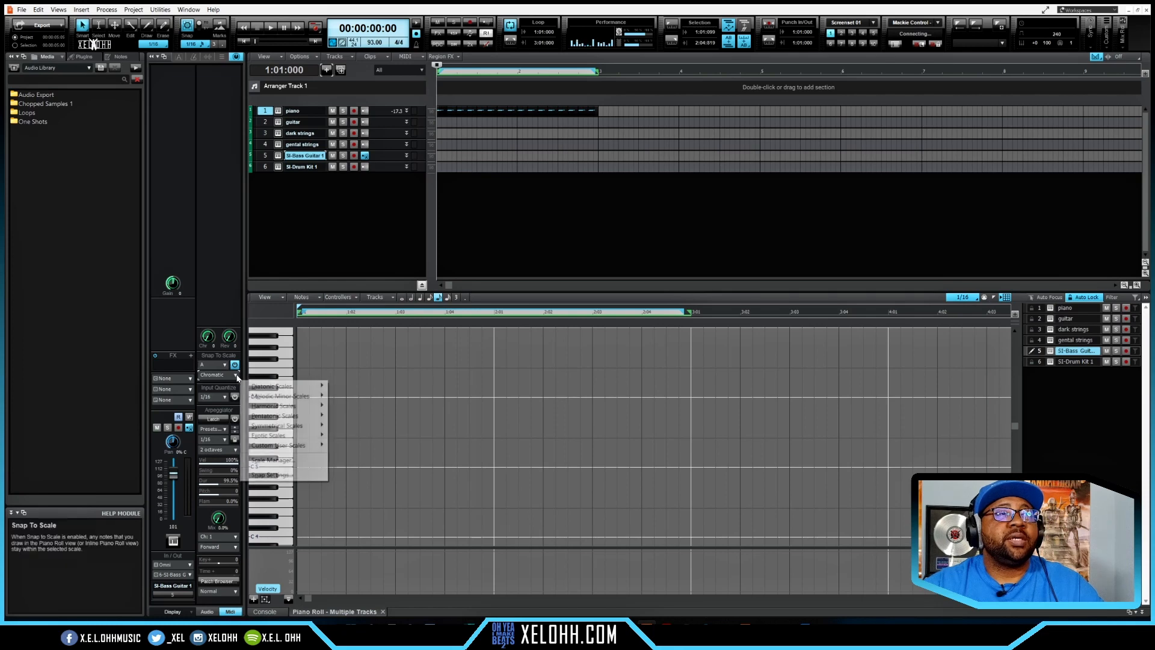
pyautogui.moveTo(272, 387)
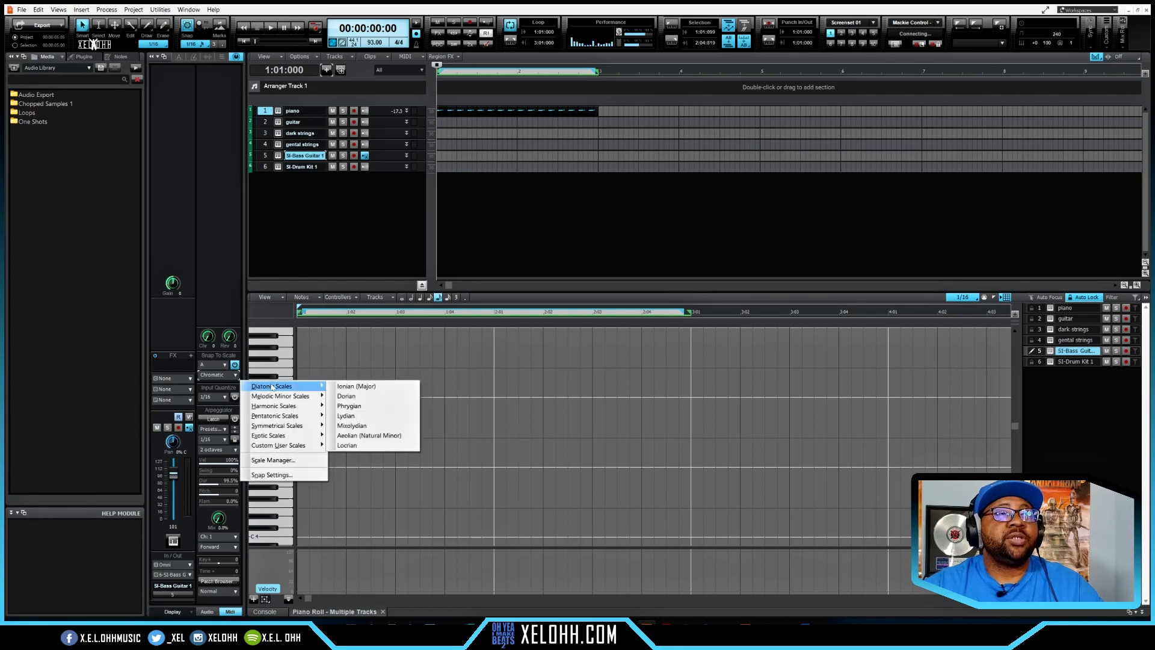
pyautogui.click(365, 436)
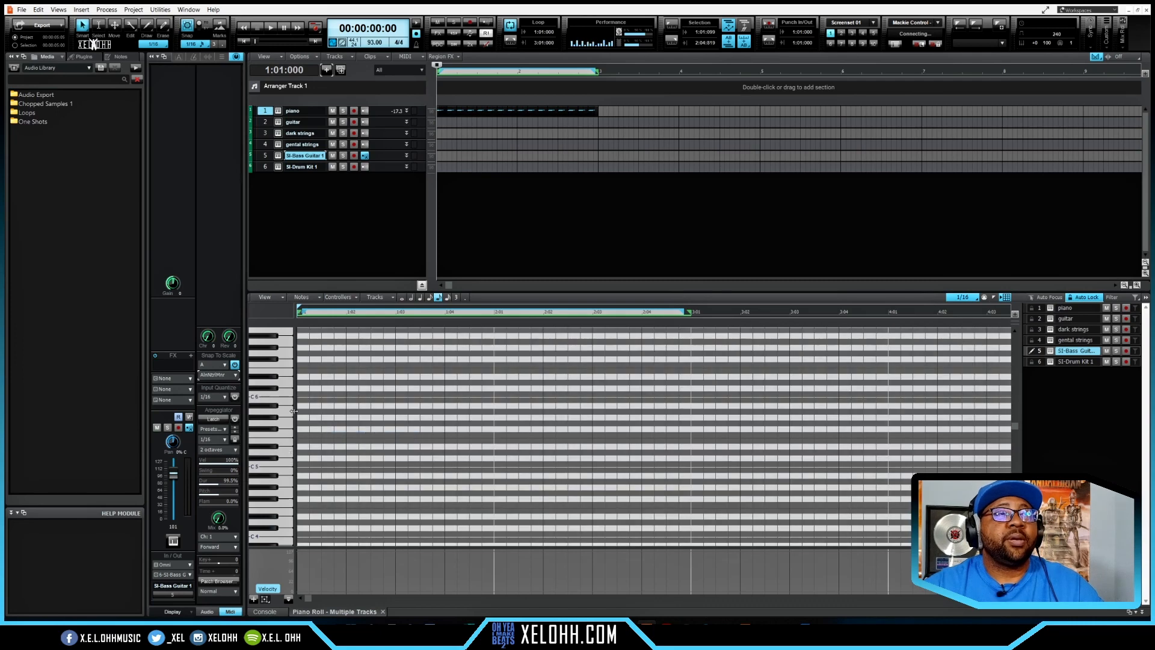
pyautogui.scroll(-3, 325, 421)
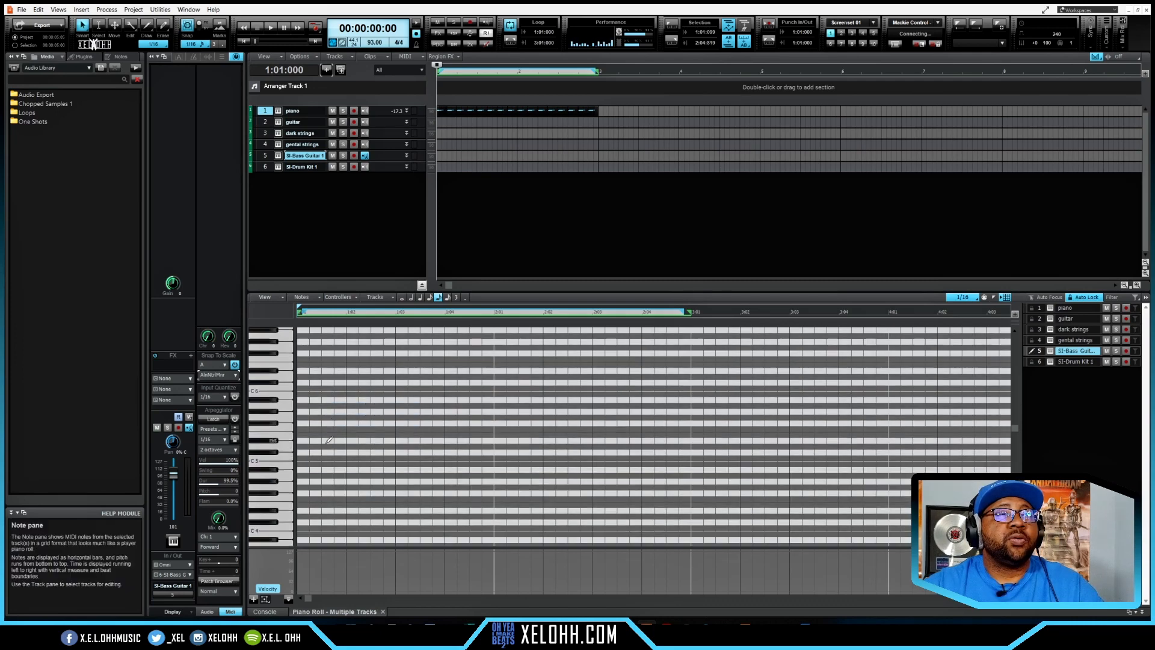
pyautogui.scroll(-3, 330, 443)
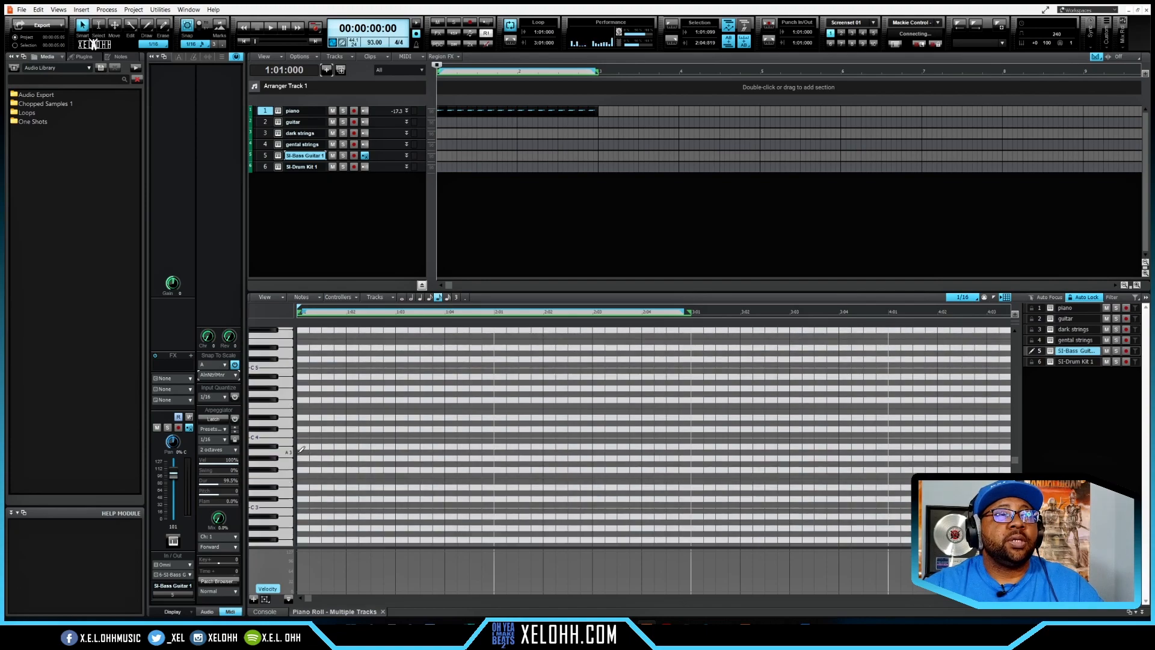
# Step: Draw quarter-note bass notes A3 at 1:01, B3 at 1:04, and E3 at 2:01 and 2:04, and play the loop
pyautogui.click(301, 450)
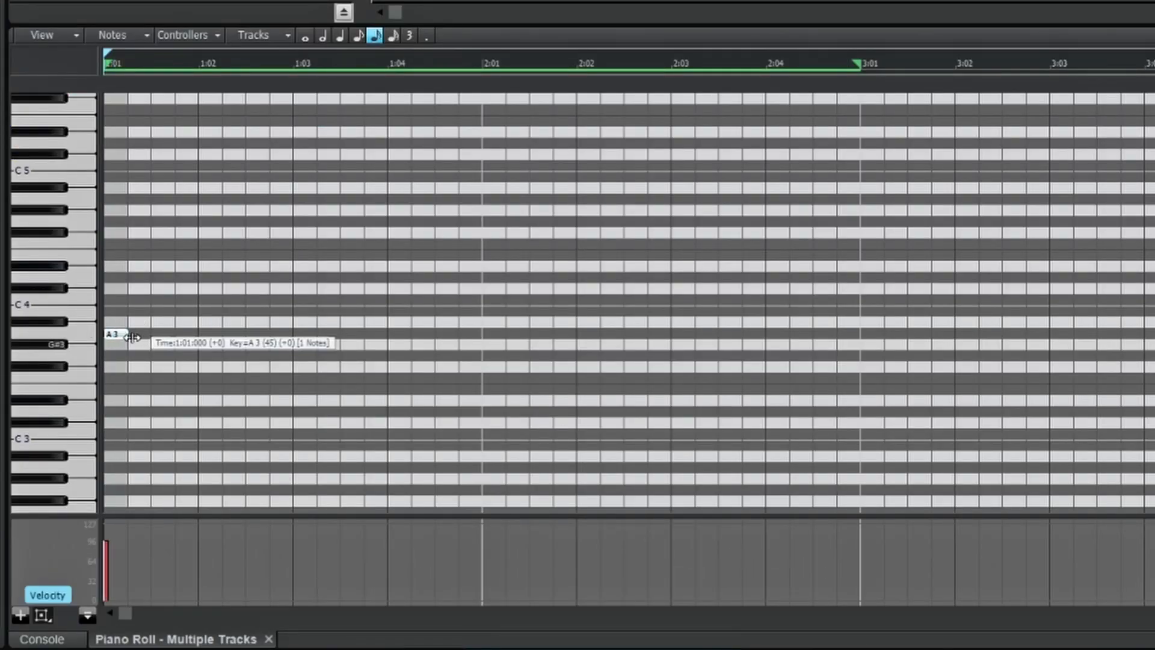
pyautogui.moveTo(133, 337); pyautogui.dragTo(198, 338)
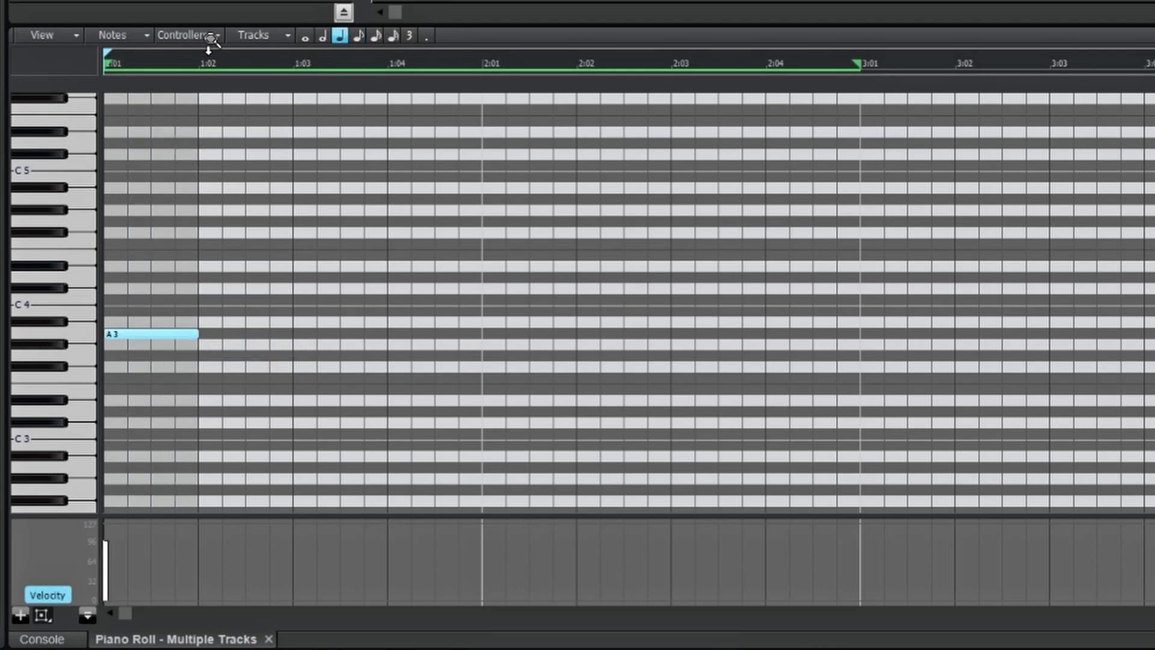
pyautogui.click(389, 310)
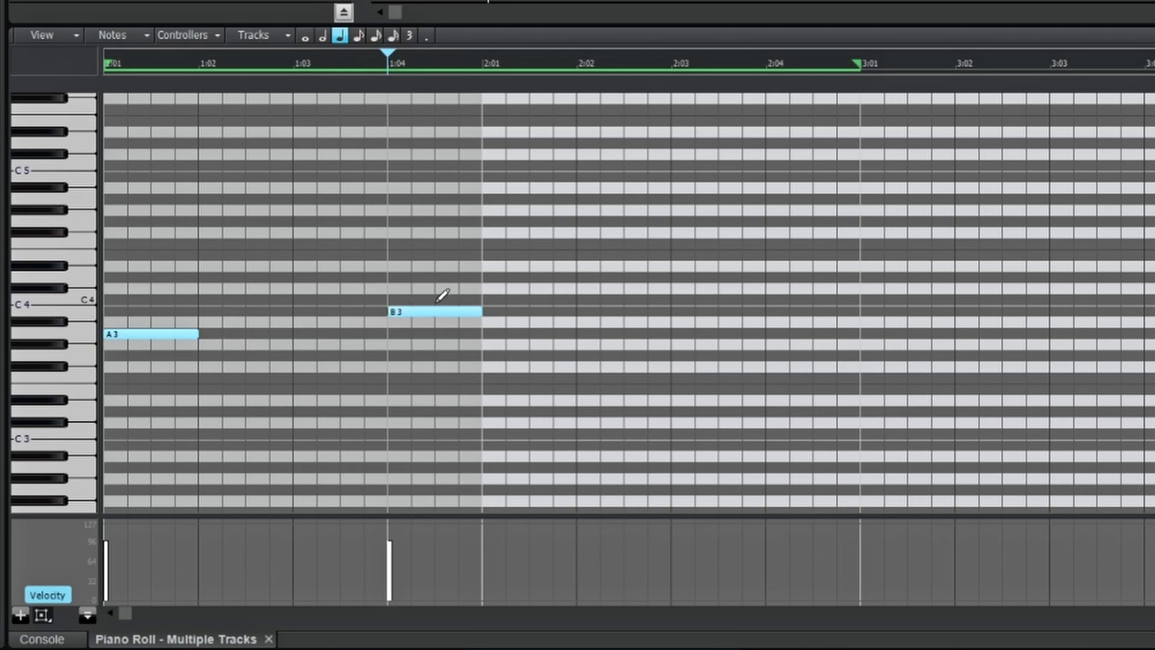
pyautogui.click(486, 388)
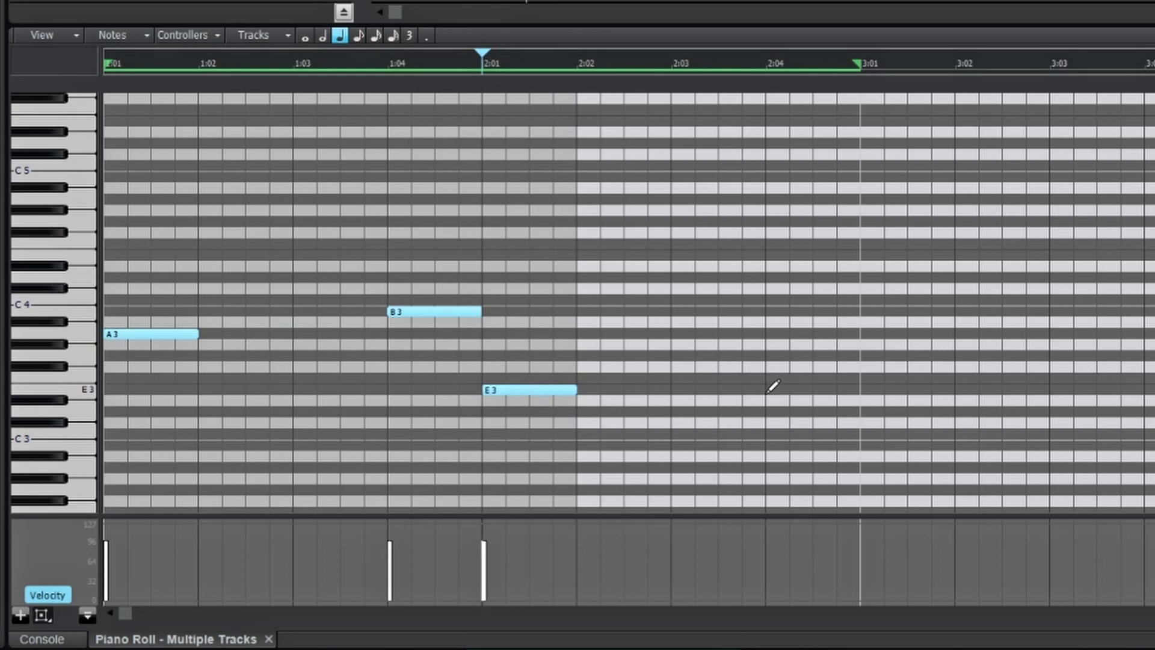
pyautogui.click(768, 390)
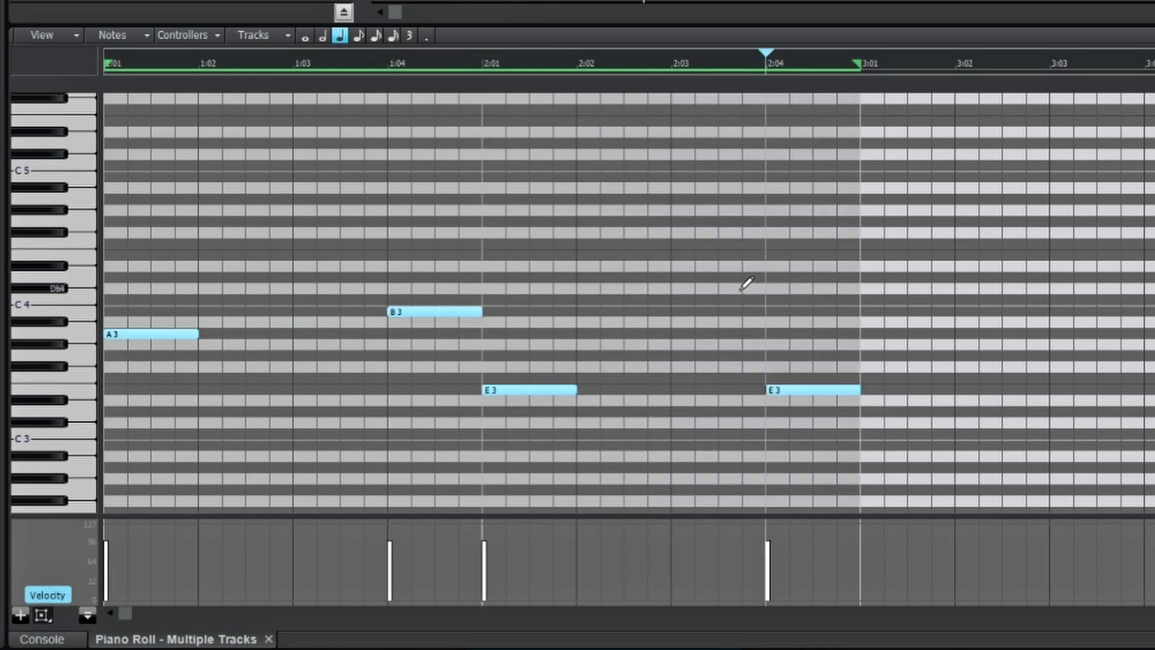
pyautogui.press('w')
pyautogui.press('space')
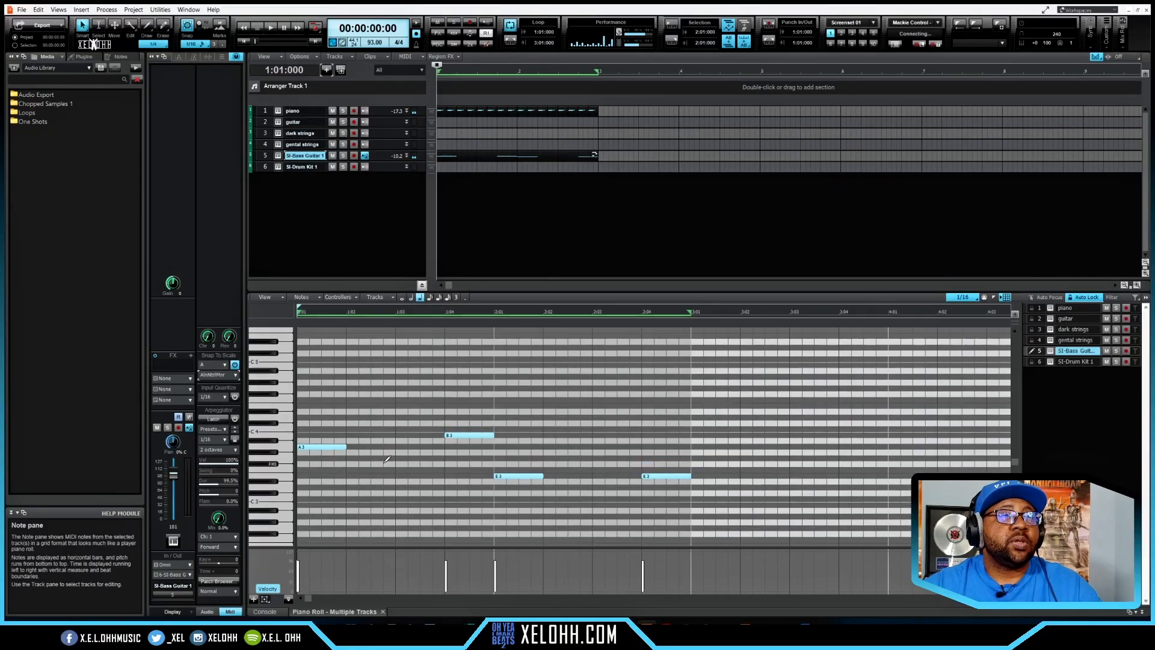
# Step: Copy all four bass guitar notes to the dark strings track at the start of the loop
pyautogui.scroll(-1, 387, 459)
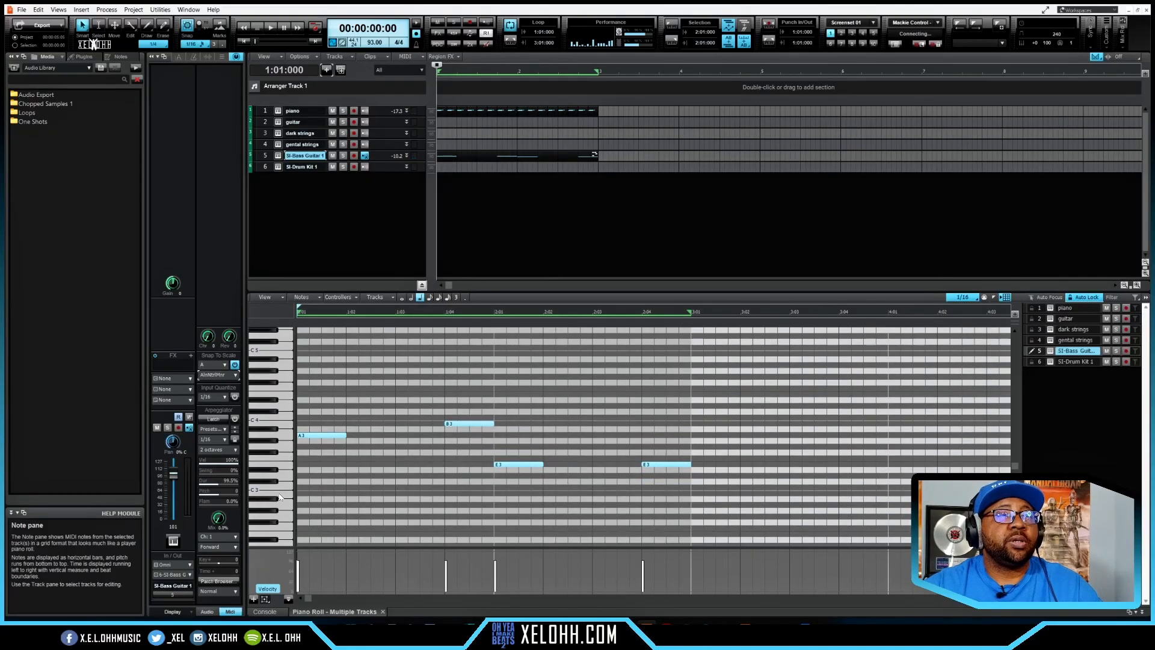
pyautogui.scroll(3, 288, 515)
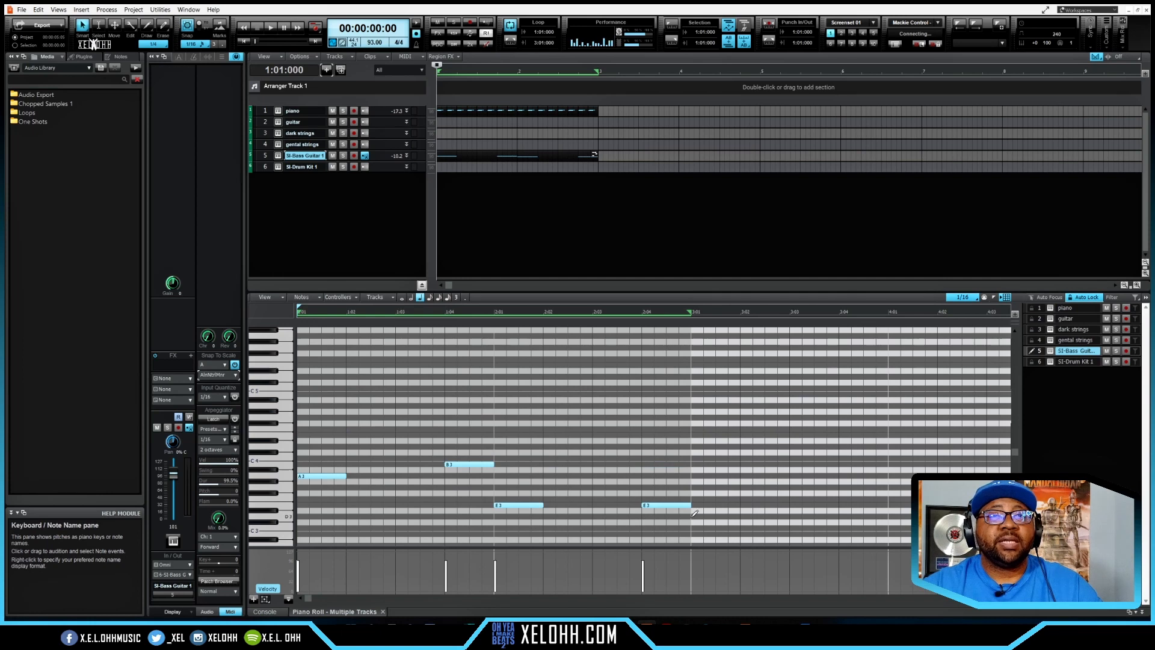
pyautogui.moveTo(694, 513); pyautogui.dragTo(285, 453)
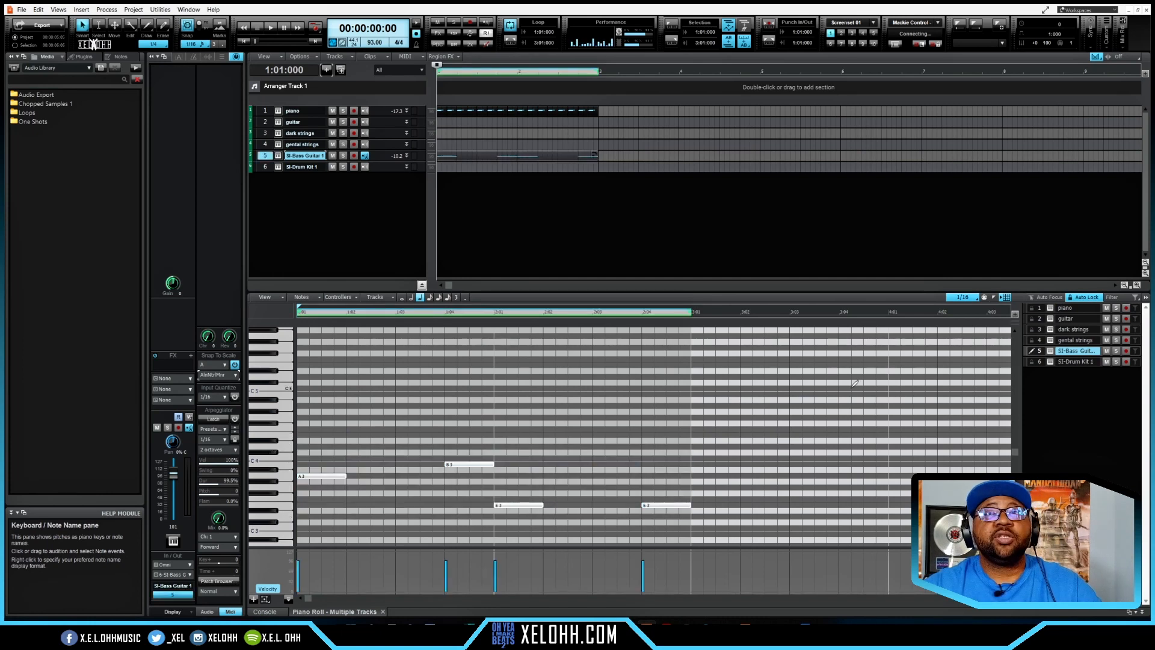
pyautogui.click(1076, 329)
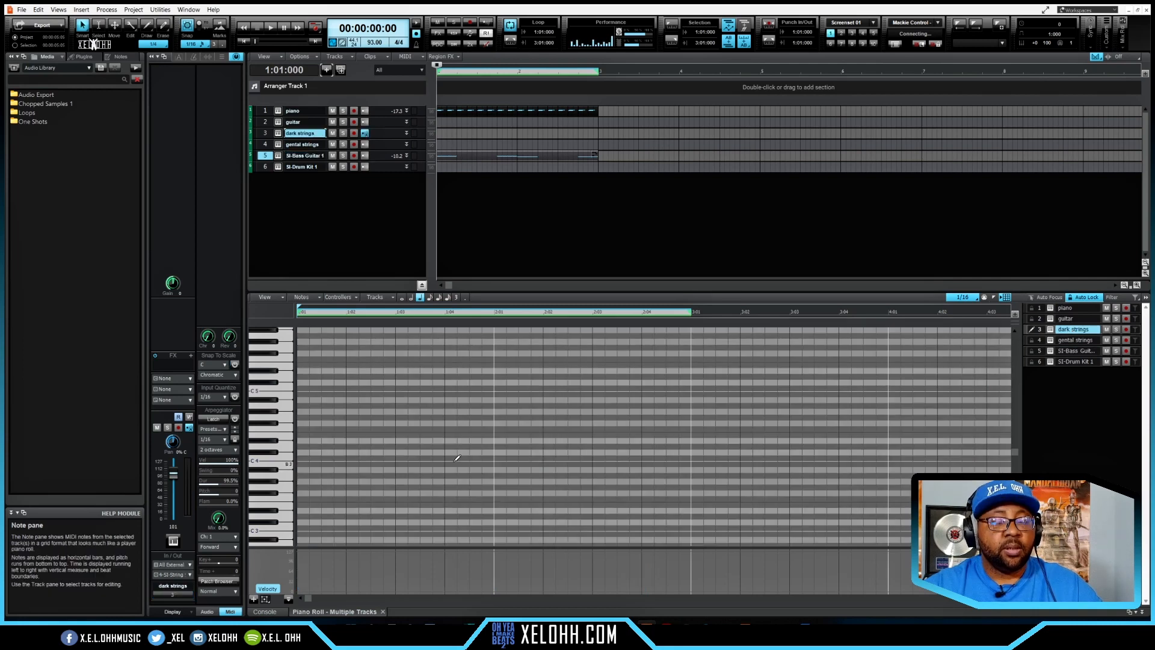
pyautogui.hotkey('ctrl', 'v')
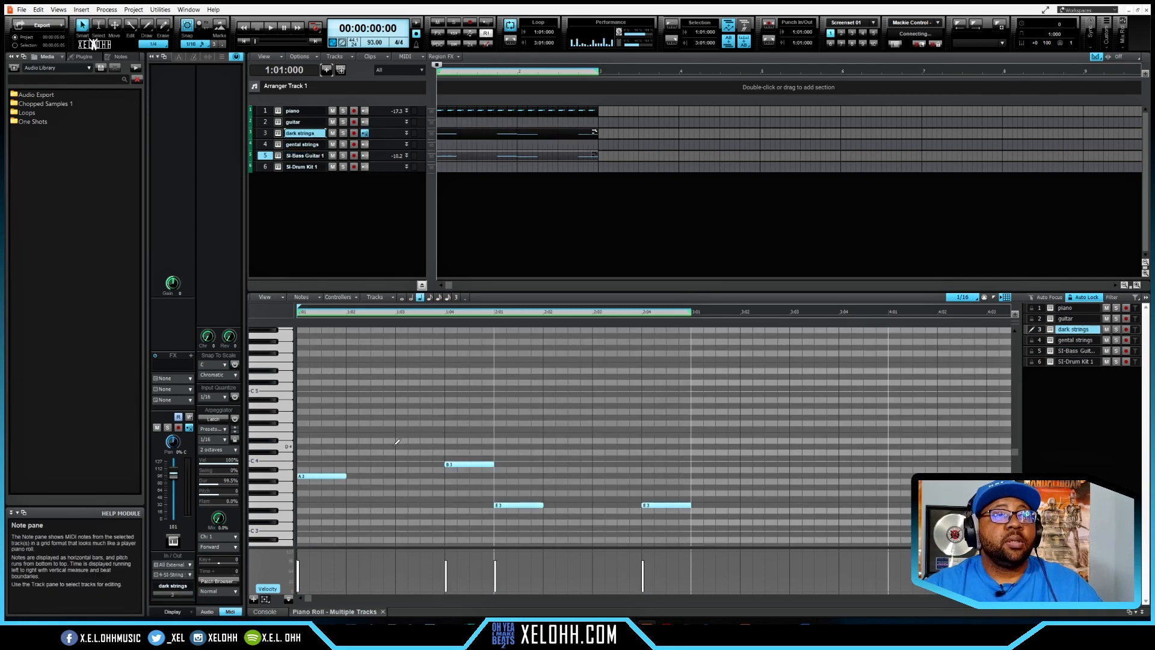
# Step: Duplicate the four dark strings notes one octave higher, as A4, B4 and two E4 notes, and play the loop
pyautogui.moveTo(665, 518); pyautogui.dragTo(319, 445)
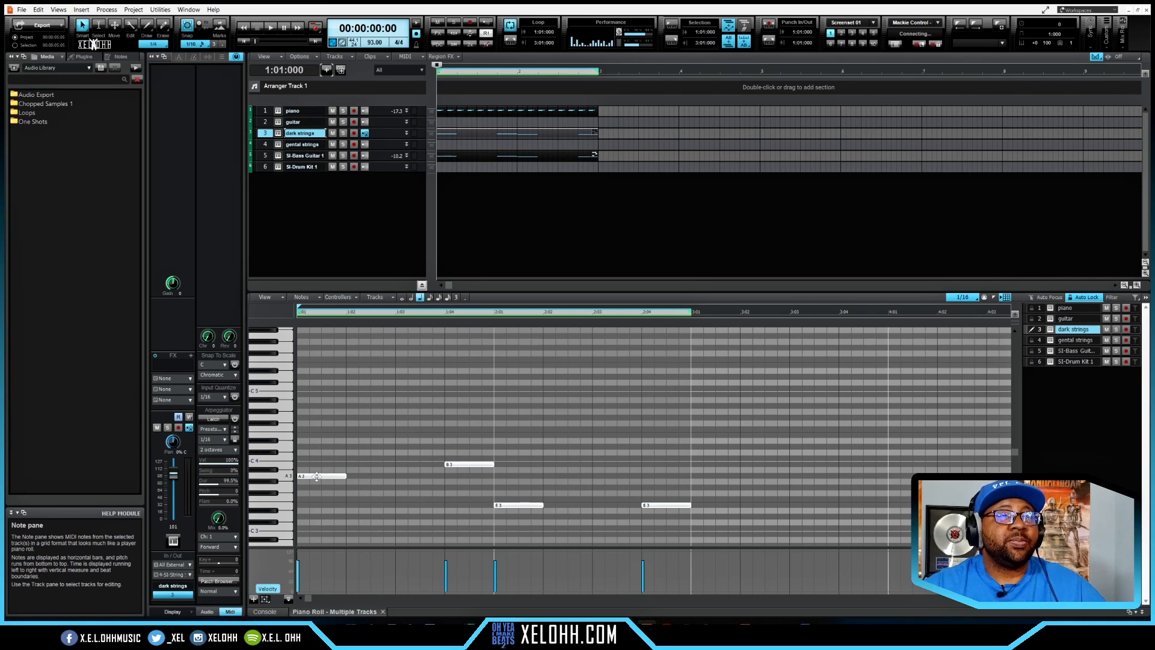
pyautogui.moveTo(317, 477); pyautogui.dragTo(306, 407)
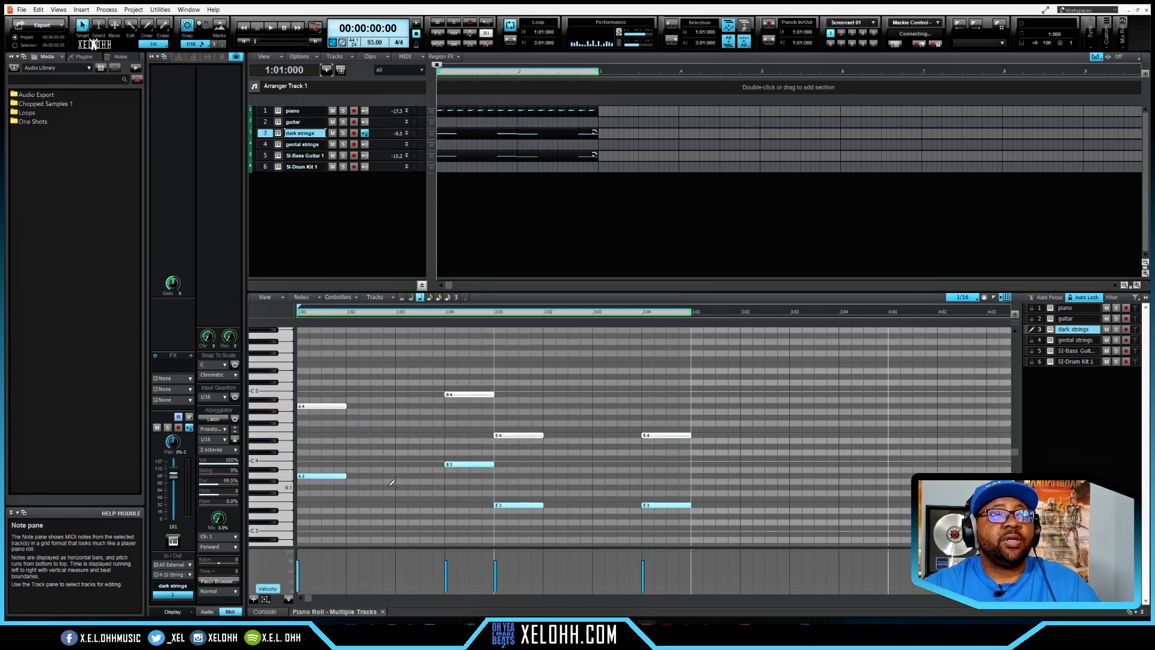
pyautogui.press('space')
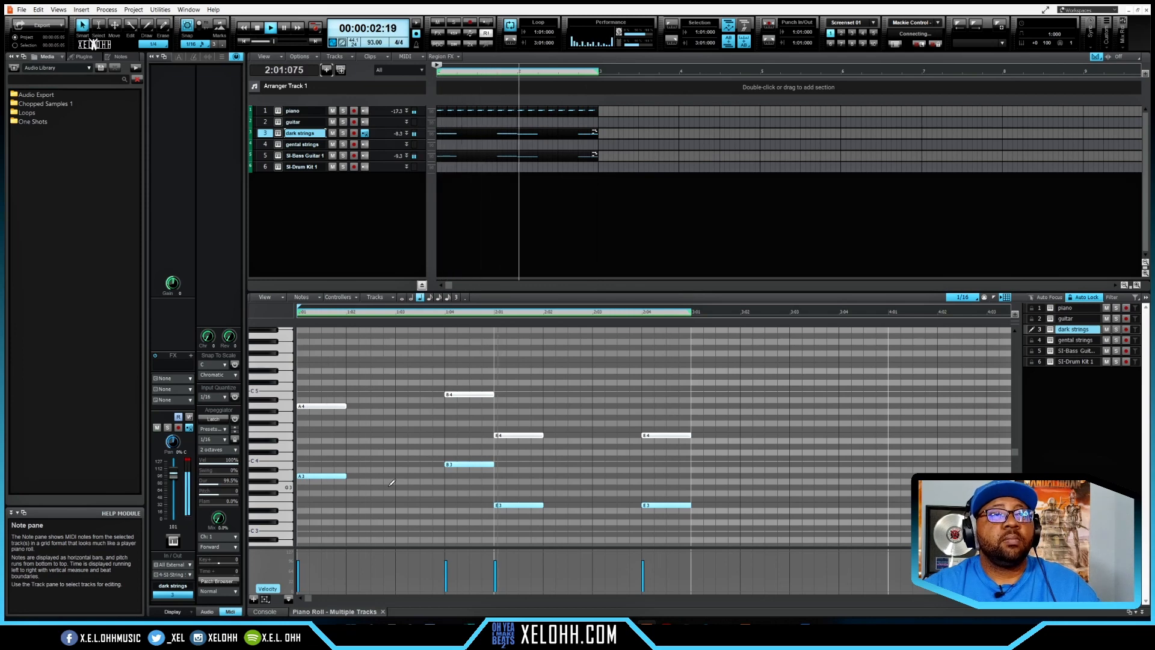
pyautogui.press('space')
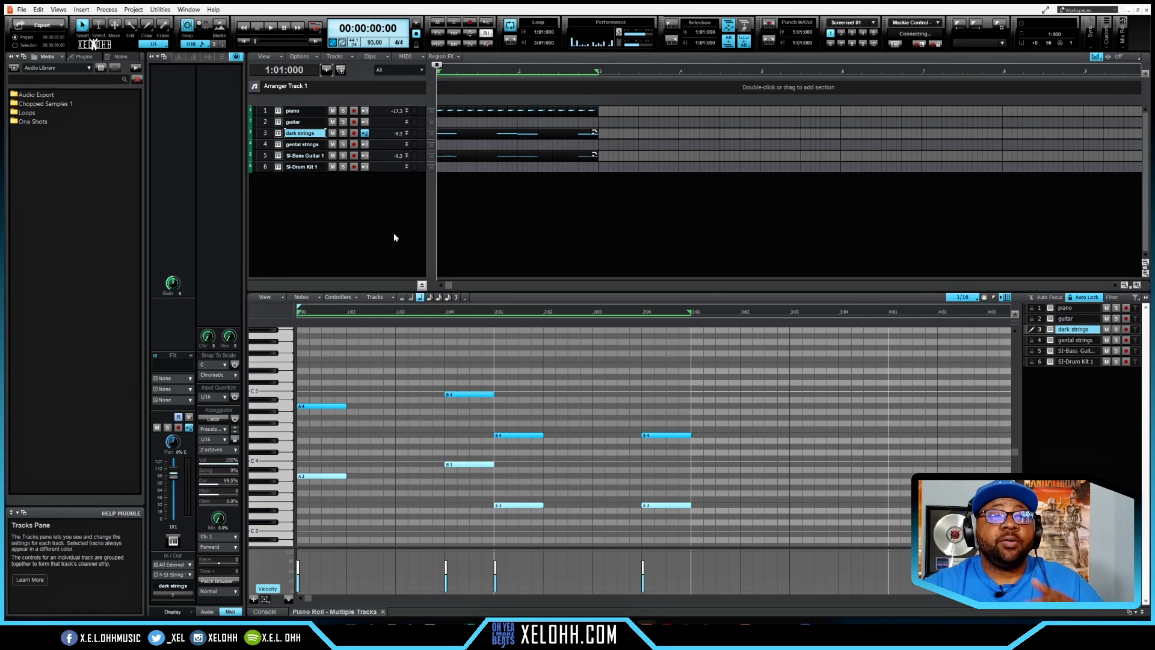
# Step: Open the Step Sequencer for the SI-Drum Kit 1 track and set the pattern length to 8 beats
pyautogui.click(278, 167)
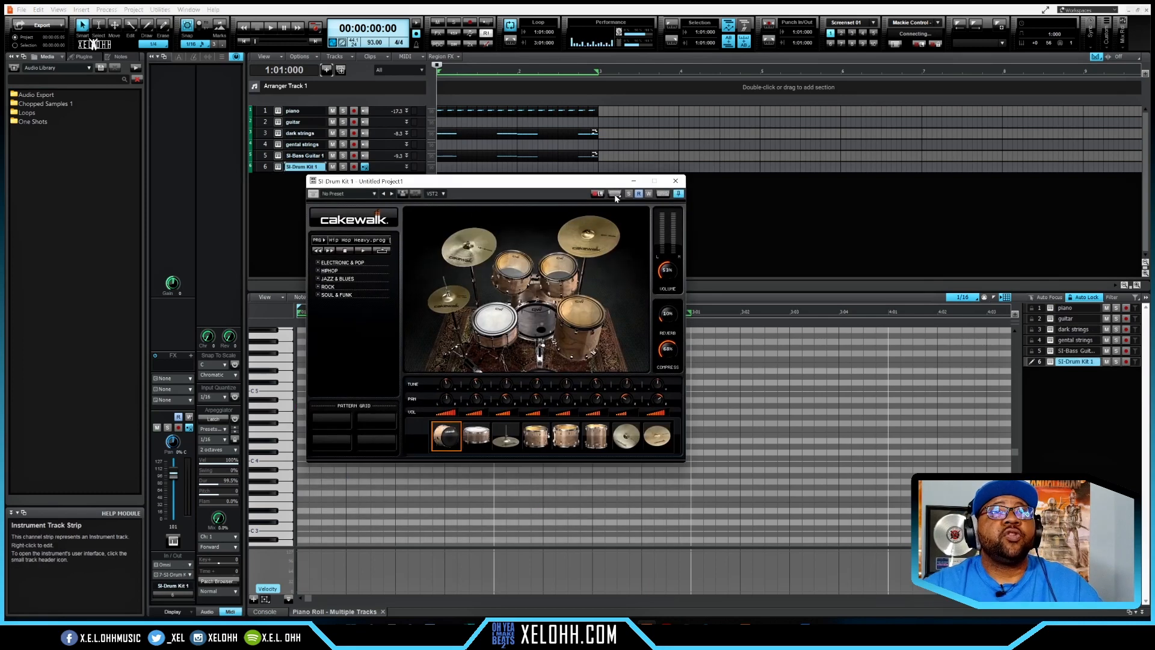
pyautogui.hotkey('alt', '4')
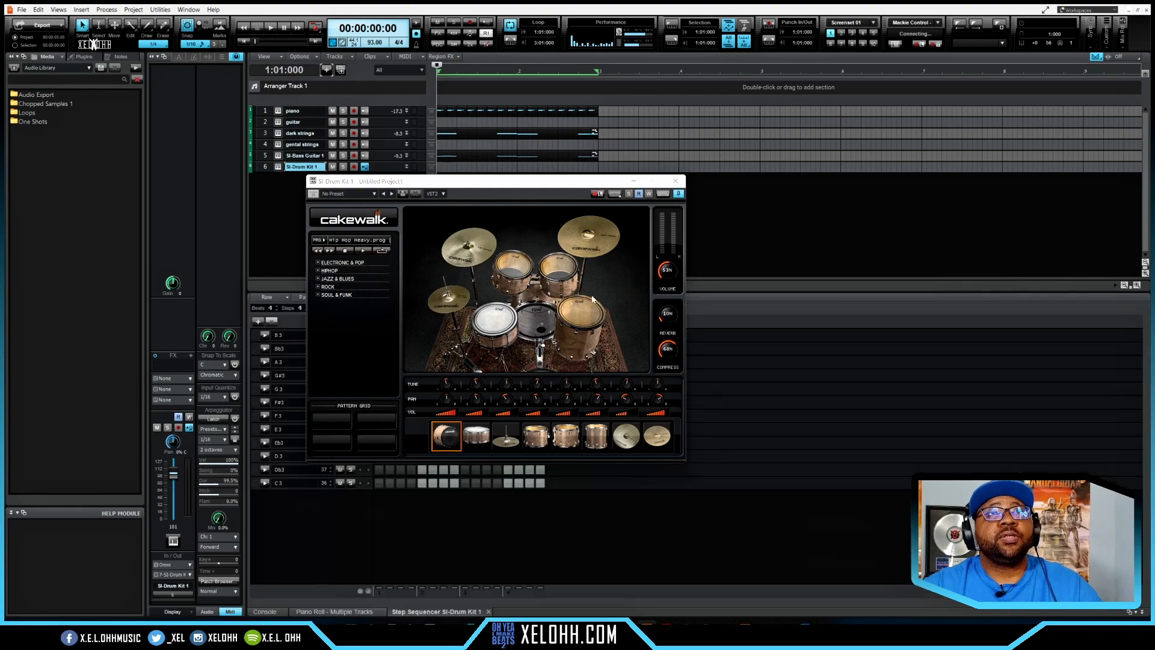
pyautogui.click(676, 180)
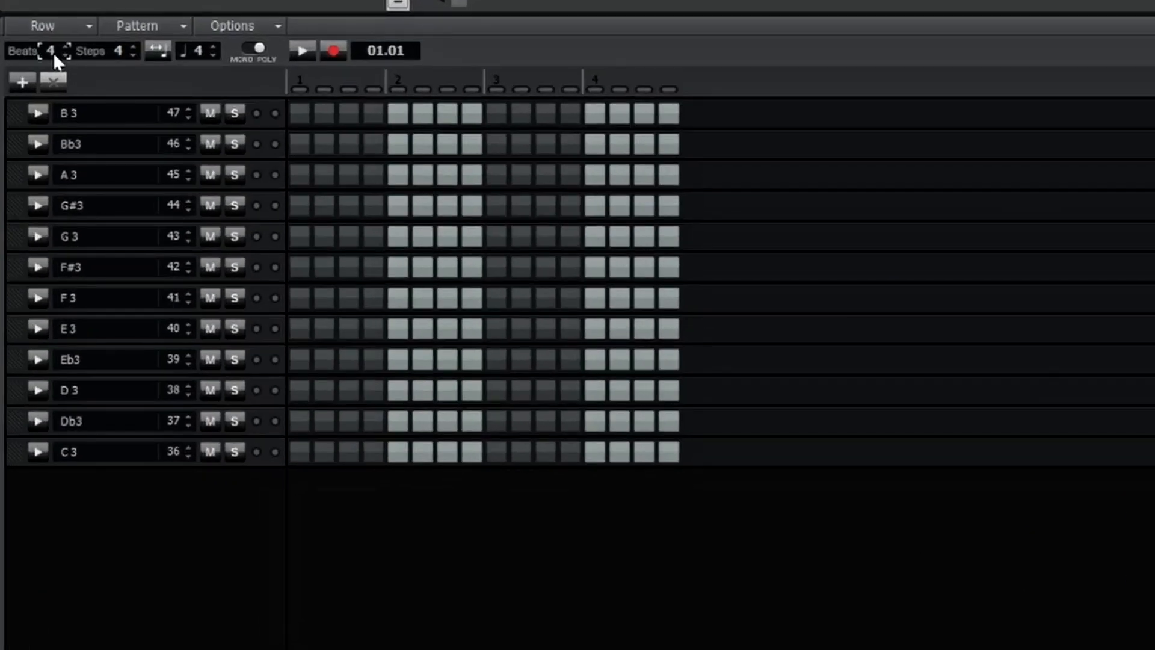
pyautogui.write('8')
pyautogui.press('Return')
# Step: Program C3 hits on steps 1, 6, 9, 17, 22 and 25 of the drum pattern
pyautogui.click(300, 451)
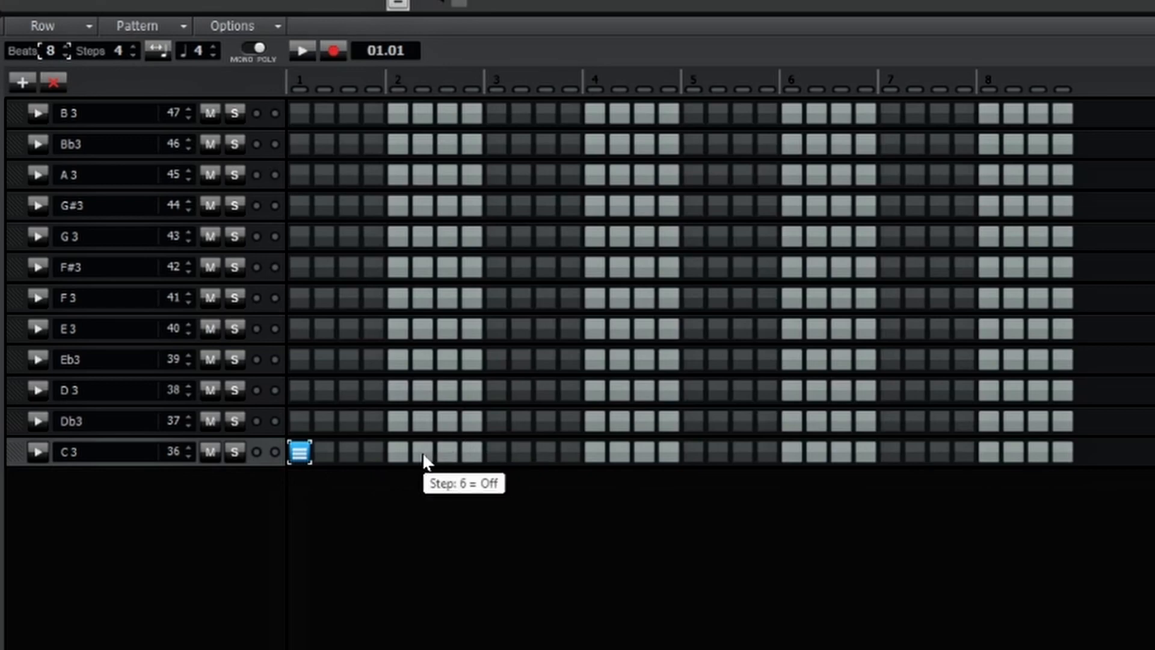
pyautogui.click(423, 452)
pyautogui.click(490, 452)
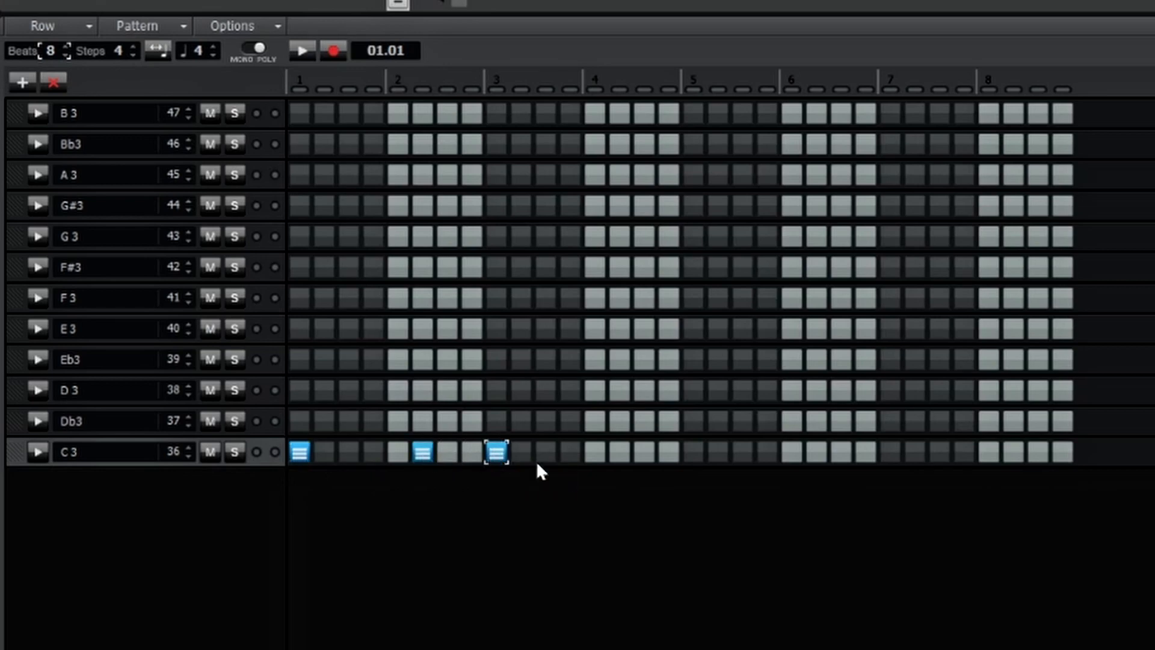
pyautogui.click(692, 452)
pyautogui.click(817, 452)
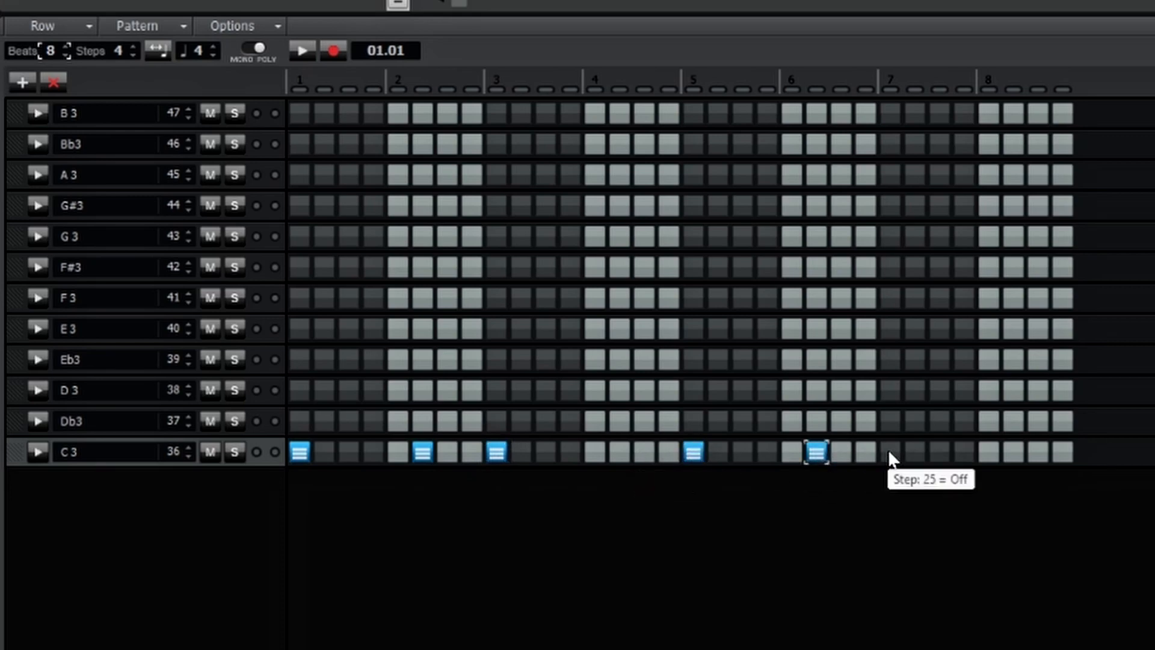
pyautogui.click(889, 451)
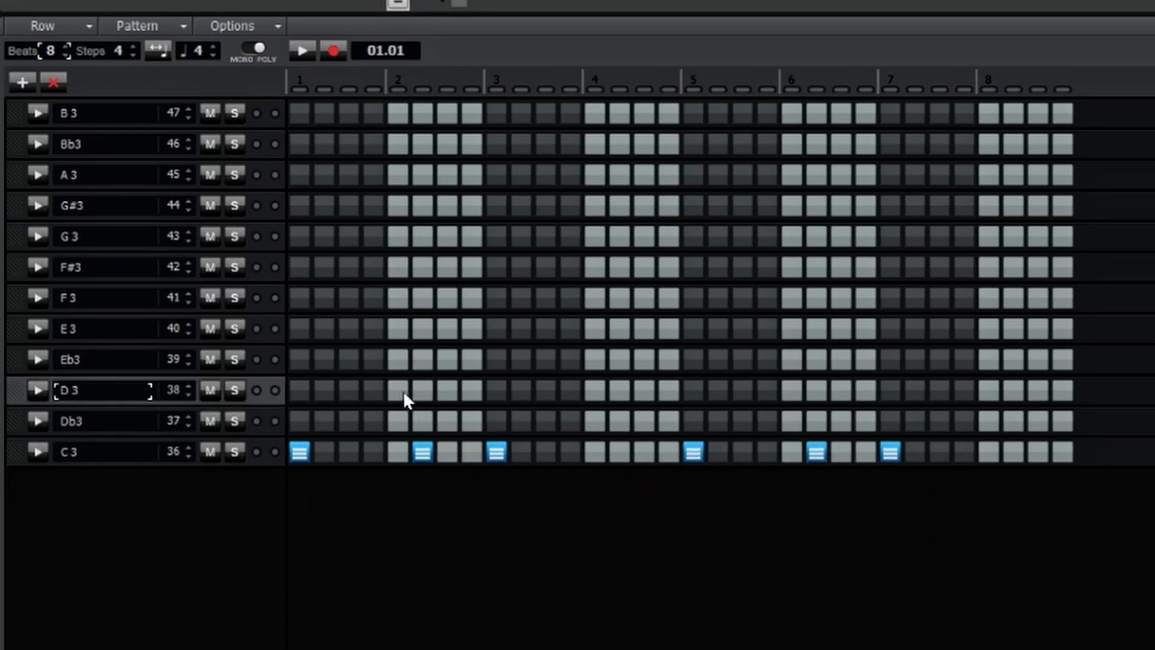
# Step: Program D3 hits on steps 5, 13, 21 and 29, the starts of beats 2, 4, 6 and 8
pyautogui.click(594, 390)
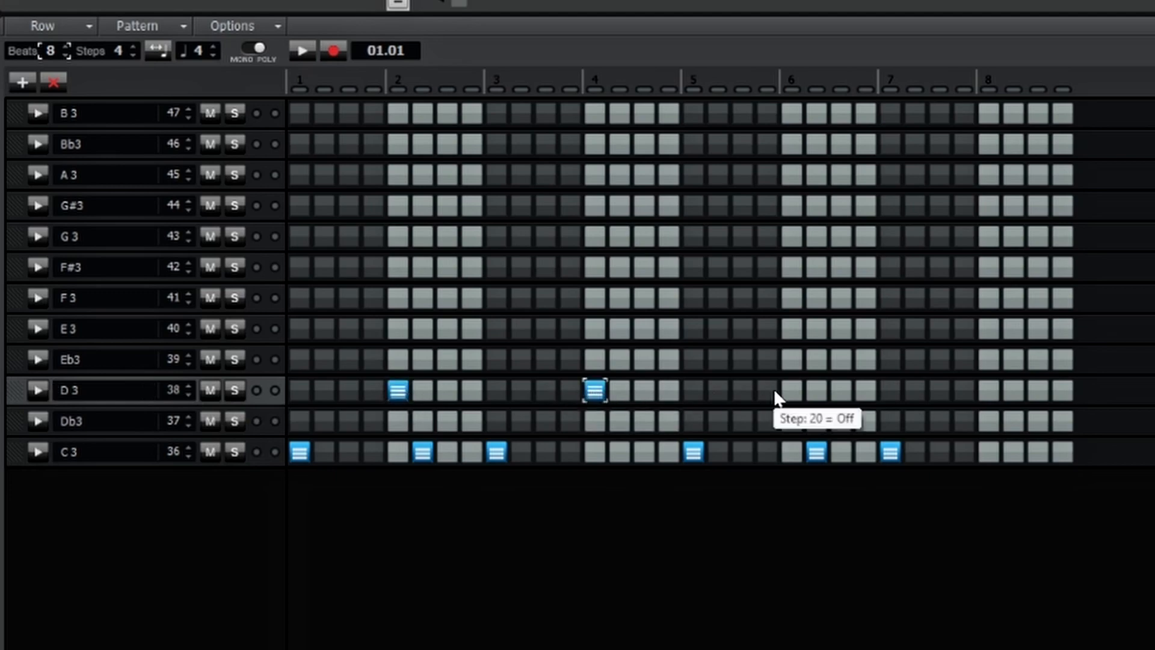
pyautogui.click(792, 390)
pyautogui.click(989, 390)
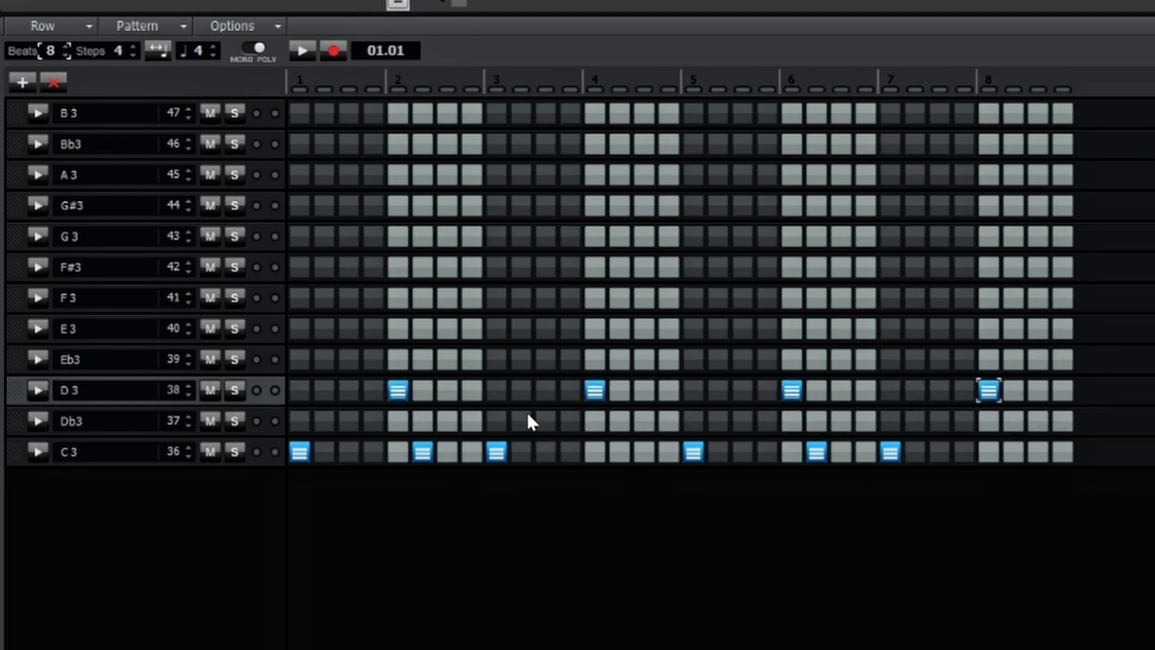
# Step: Audition the F3 and E3 drum sounds and layer E3 hits on steps 5, 13, 21 and 29
pyautogui.click(108, 296)
pyautogui.click(106, 329)
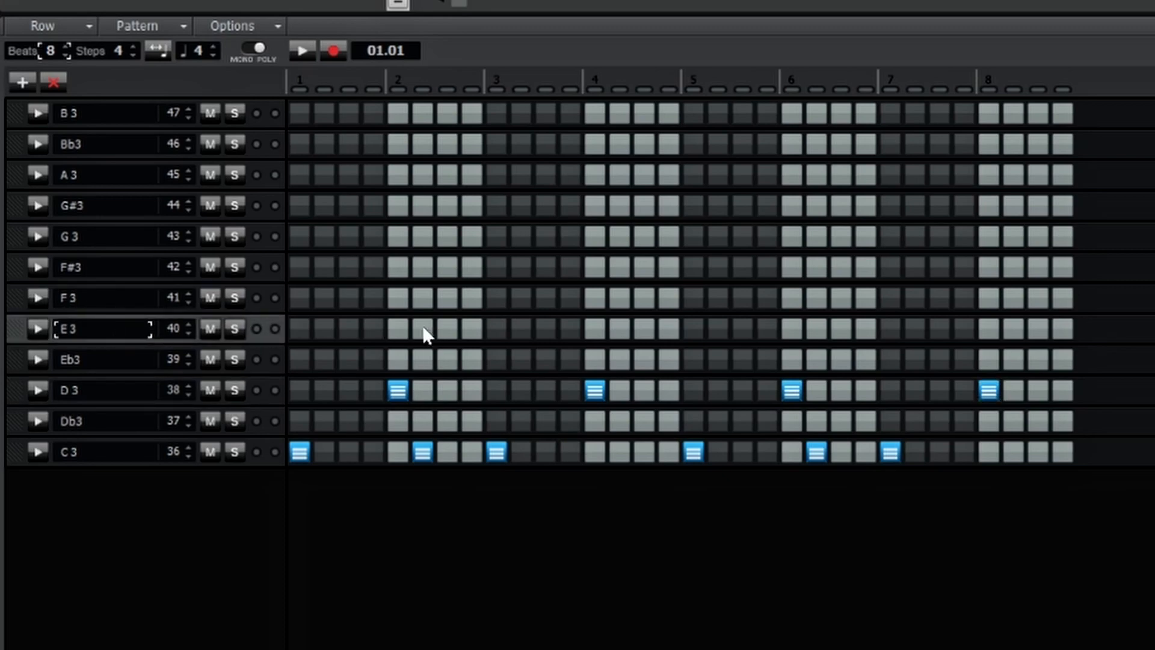
pyautogui.click(791, 329)
pyautogui.click(988, 329)
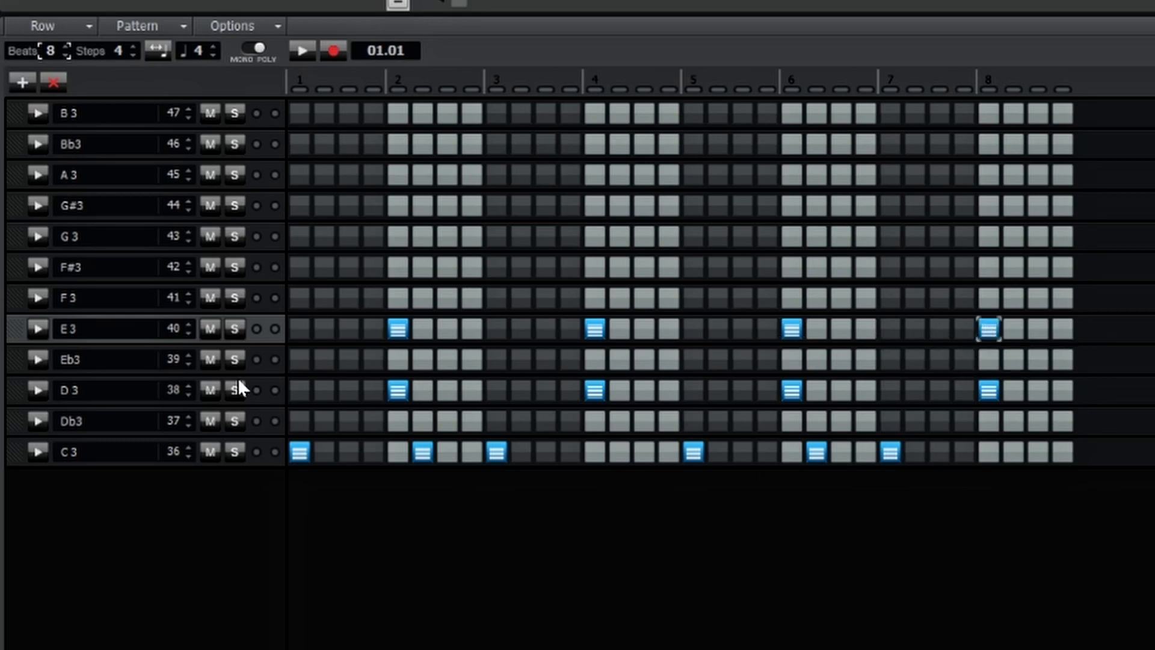
# Step: Raise the Time +/- offset of the E3 row
pyautogui.click(37, 329)
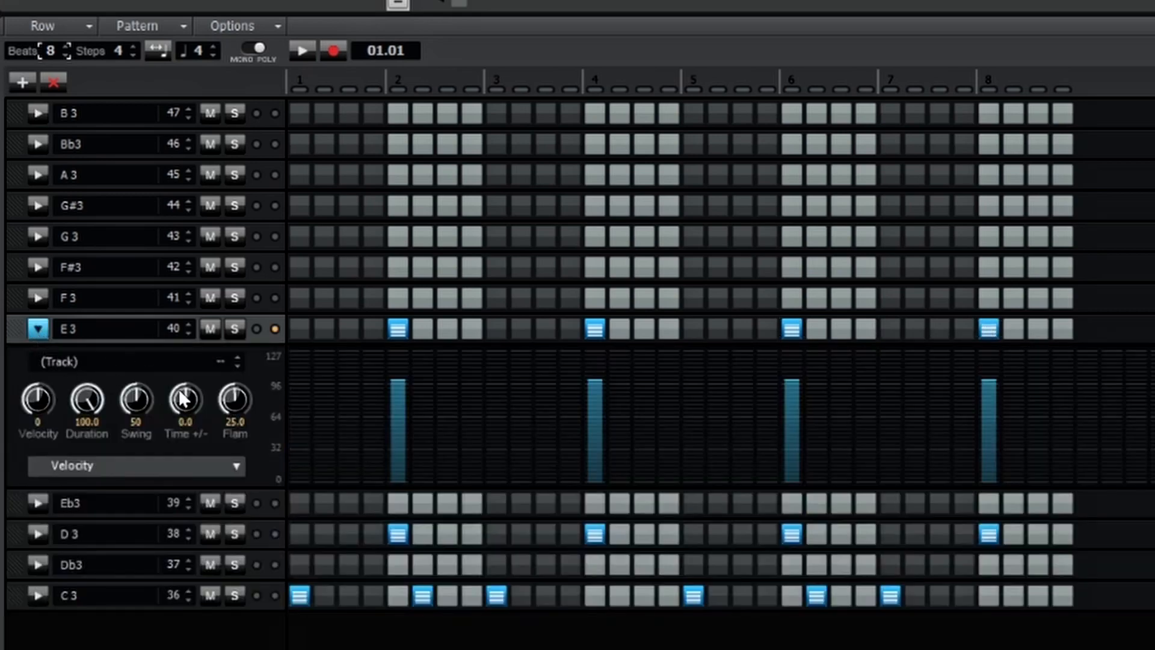
pyautogui.moveTo(181, 400); pyautogui.dragTo(181, 355)
pyautogui.click(37, 328)
# Step: Fill every 2 steps of the F#3 row and remove its hits on steps 1, 9, 17 and 25
pyautogui.rightClick(272, 274)
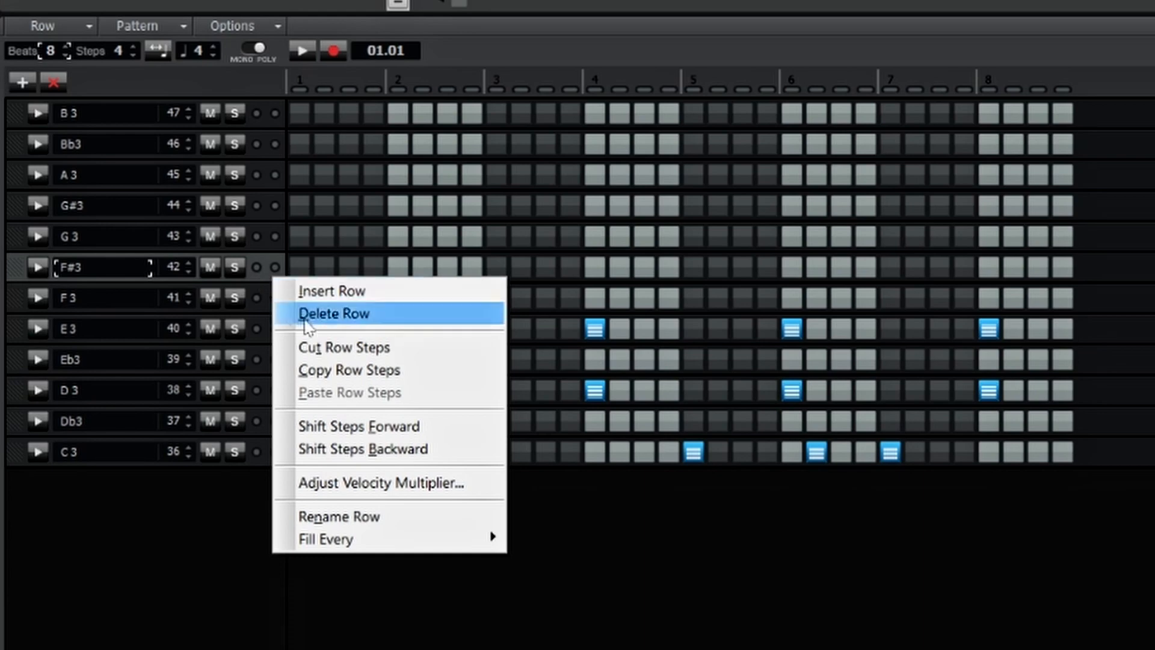
pyautogui.moveTo(478, 541)
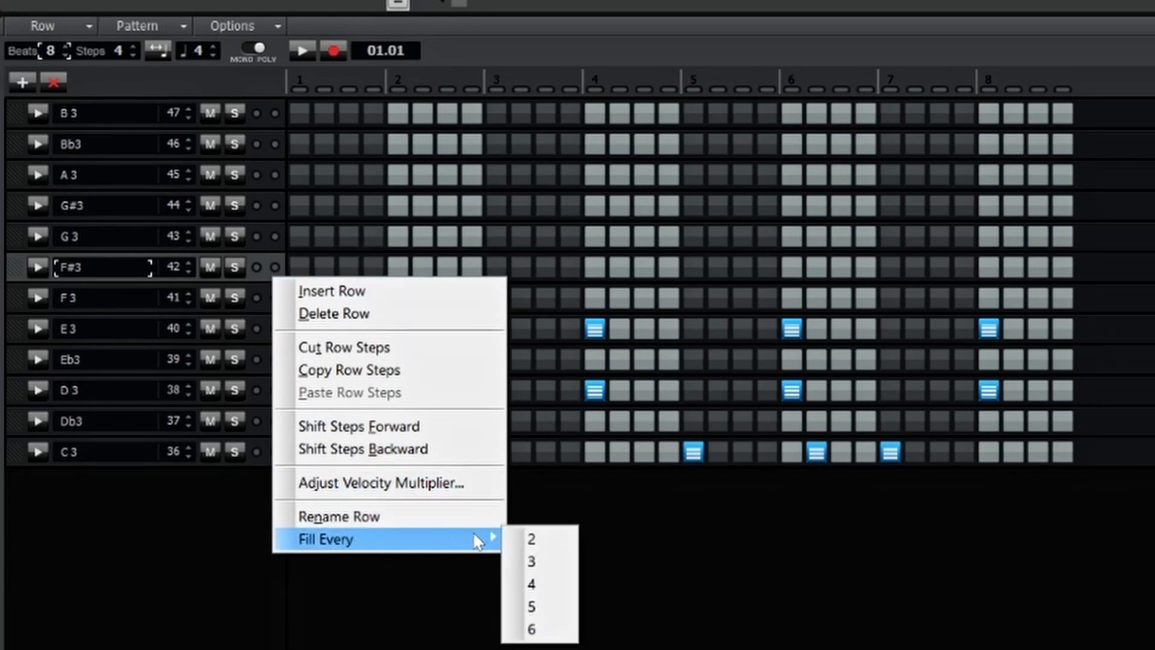
pyautogui.click(532, 539)
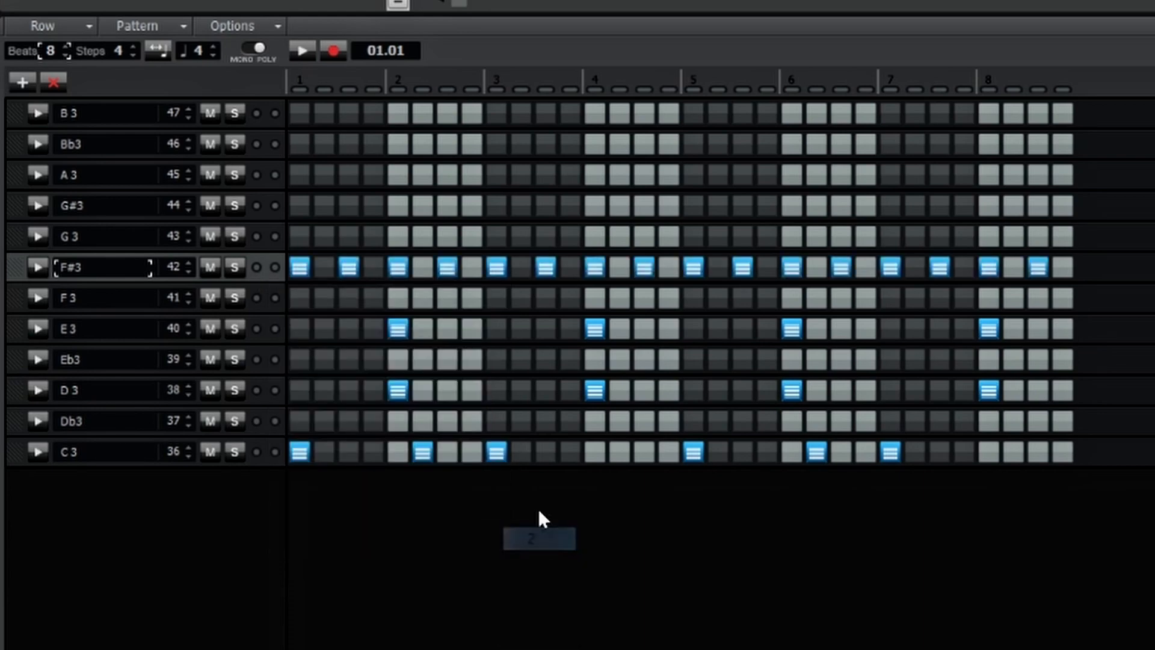
pyautogui.click(299, 269)
pyautogui.click(496, 266)
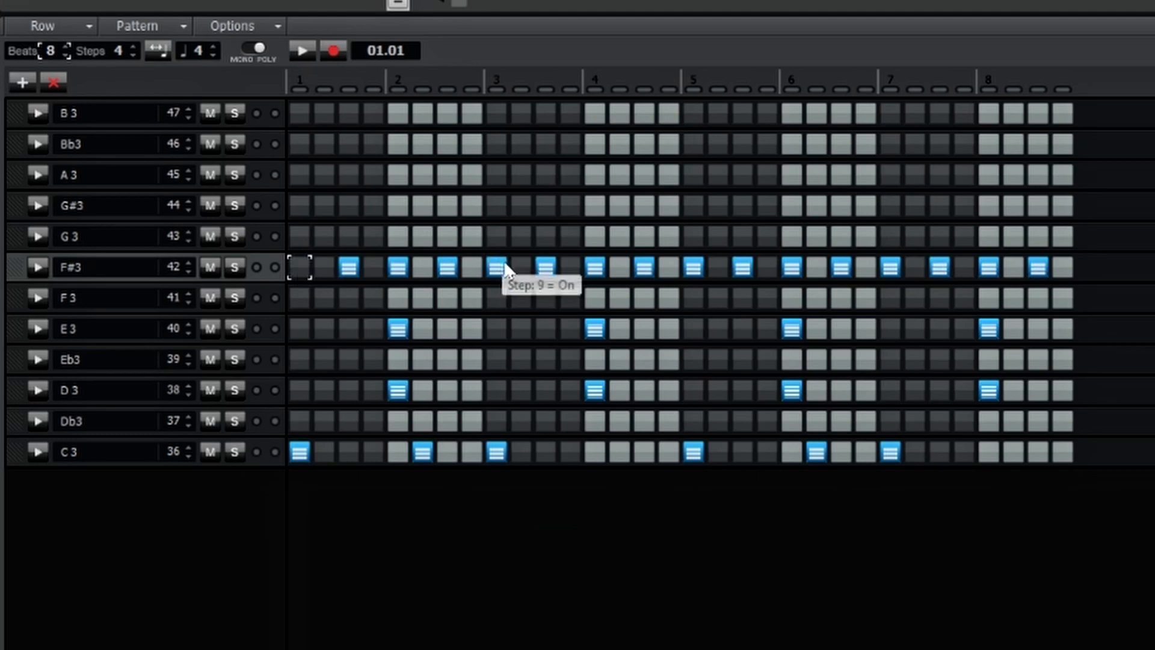
pyautogui.click(691, 269)
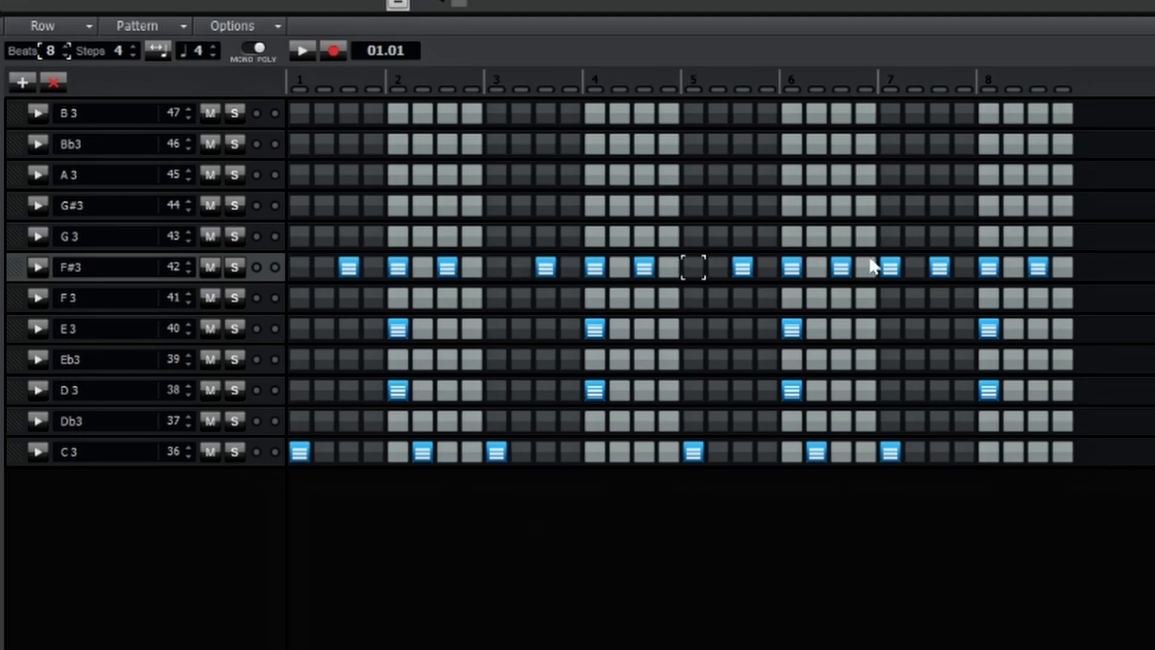
pyautogui.click(891, 268)
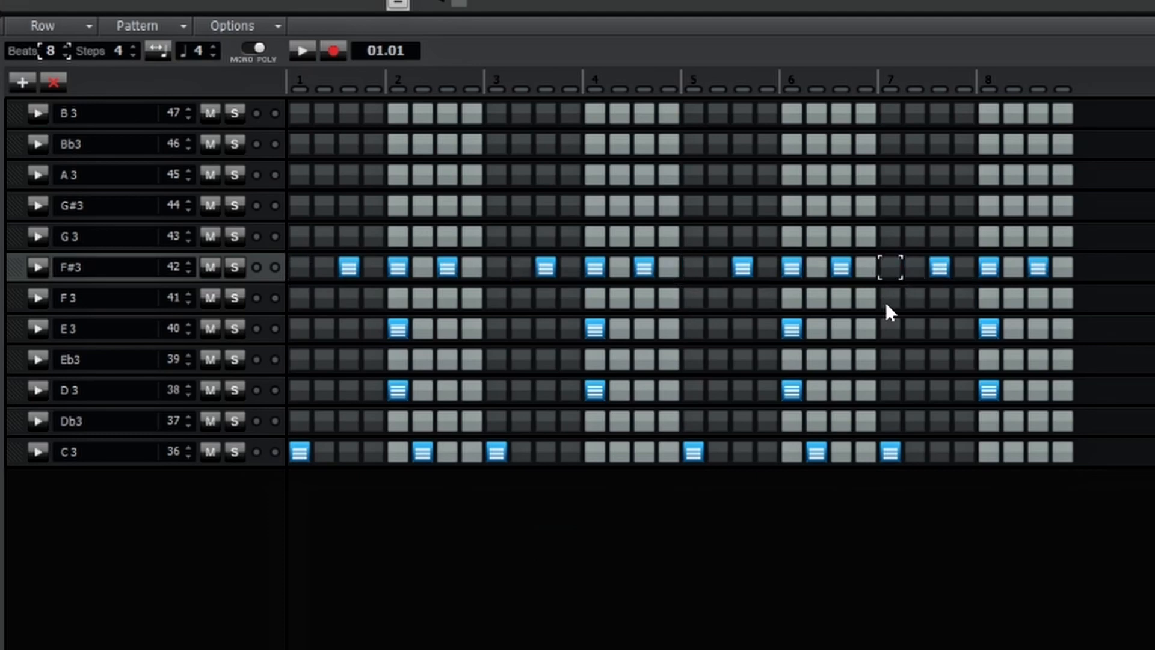
# Step: Program Bb3 hits on steps 3, 11, 19 and 27 of the drum pattern
pyautogui.click(351, 146)
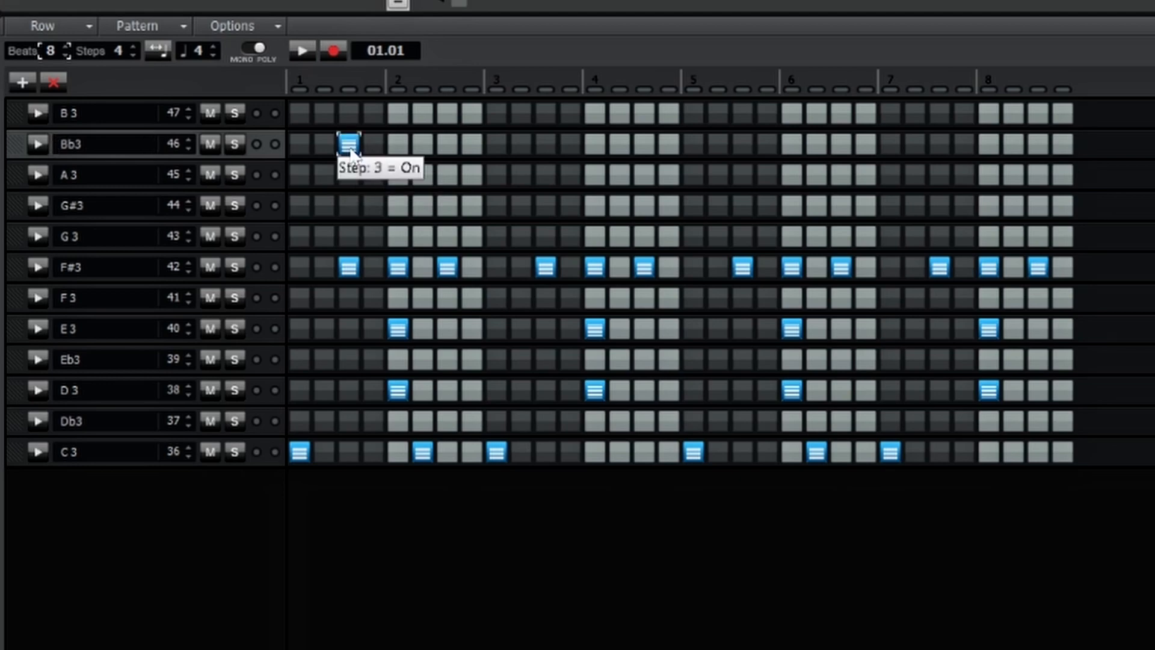
pyautogui.click(545, 145)
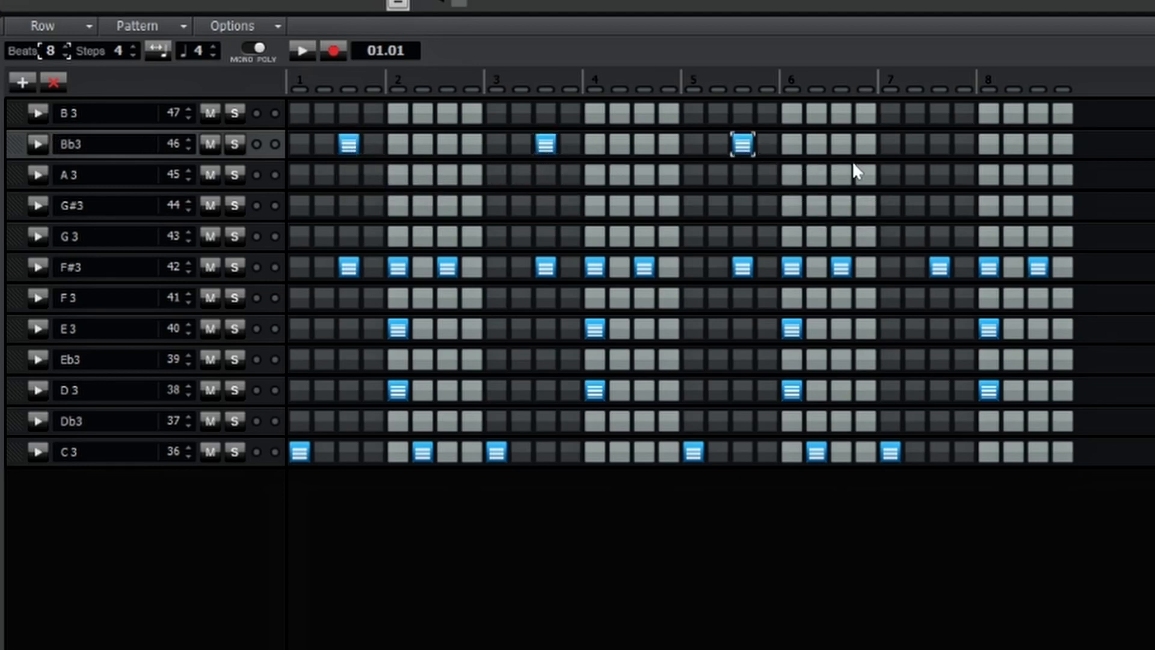
pyautogui.click(933, 147)
# Step: Set the Time +/- offset of the Bb3 row to 7.4
pyautogui.click(37, 146)
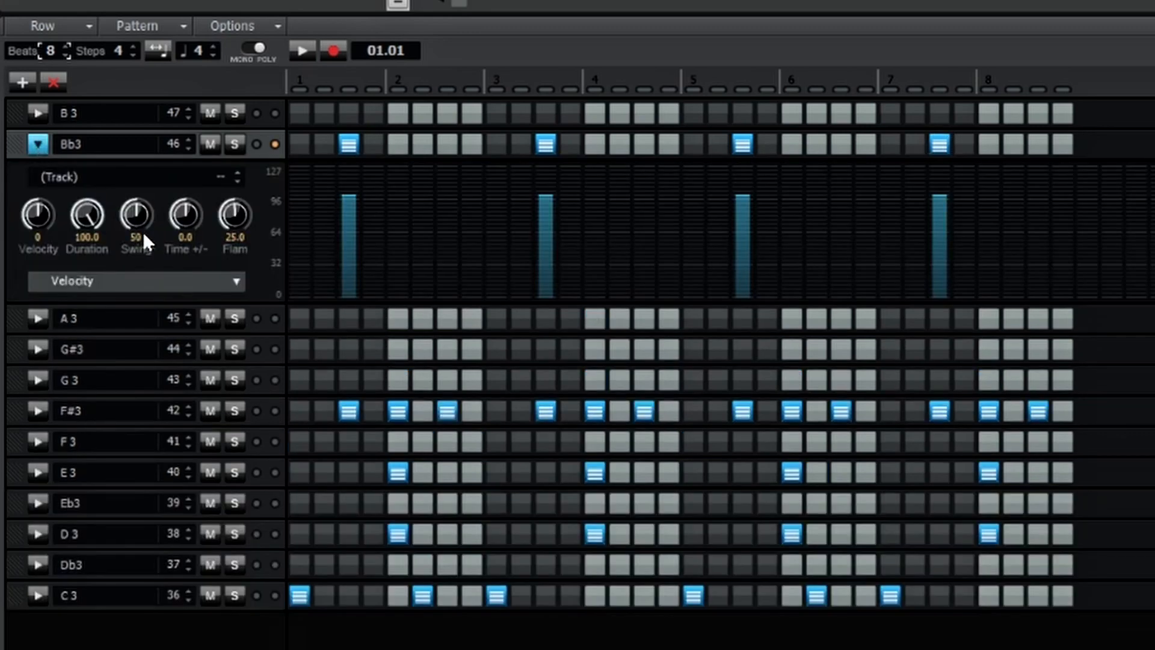
pyautogui.click(180, 212)
pyautogui.moveTo(185, 214); pyautogui.dragTo(185, 206)
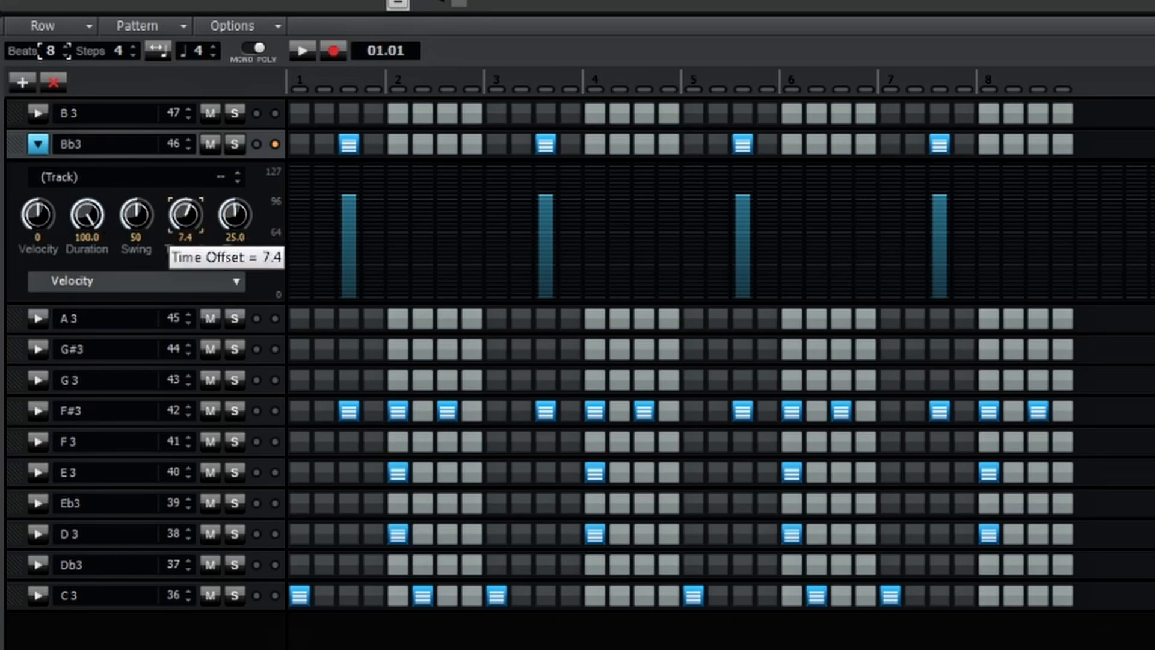
pyautogui.click(31, 144)
# Step: Raise the velocities of all C3 hits to nearly 127
pyautogui.click(37, 451)
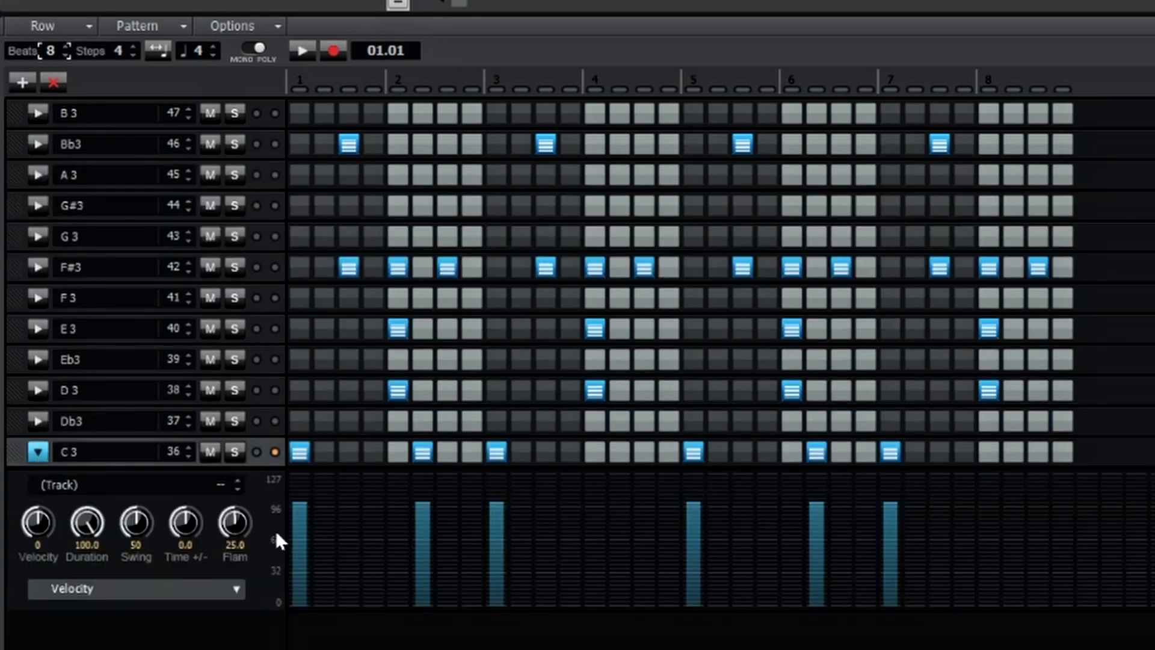
pyautogui.moveTo(299, 481)
pyautogui.mouseDown()
pyautogui.moveTo(297, 472)
pyautogui.moveTo(510, 459)
pyautogui.moveTo(1077, 465)
pyautogui.mouseUp()
# Step: Add the C4 and Db4 rows to the pattern and program Db4 hits on steps 5, 13, 21 and 29
pyautogui.click(21, 81)
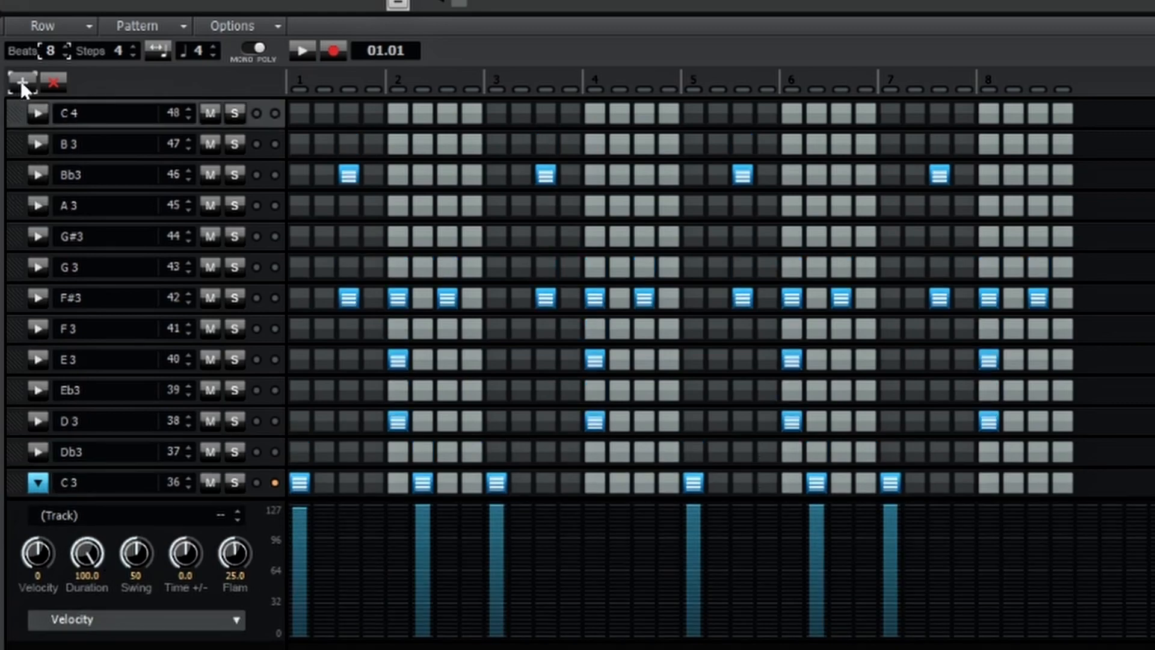
pyautogui.click(20, 80)
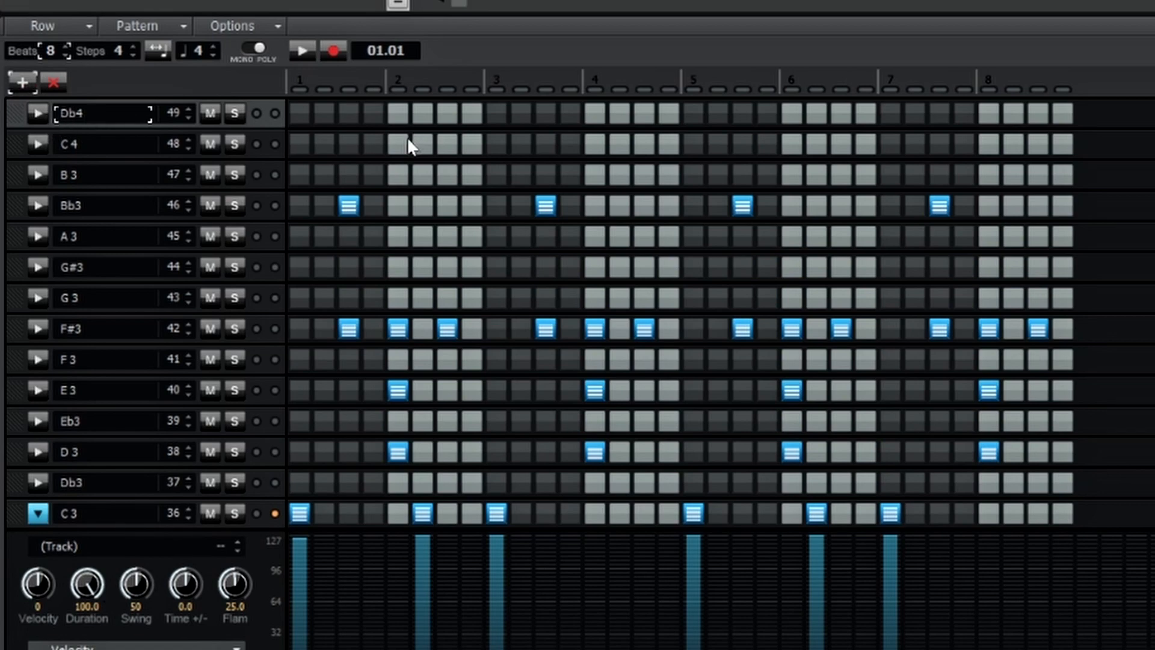
pyautogui.click(398, 114)
pyautogui.click(595, 114)
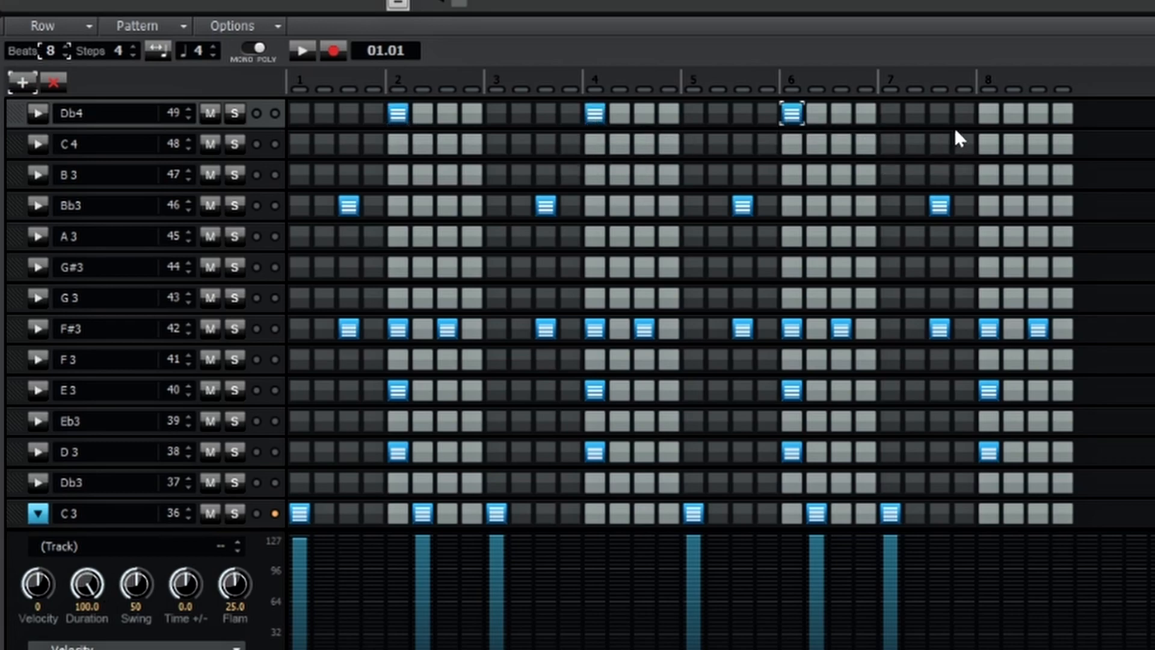
pyautogui.click(989, 113)
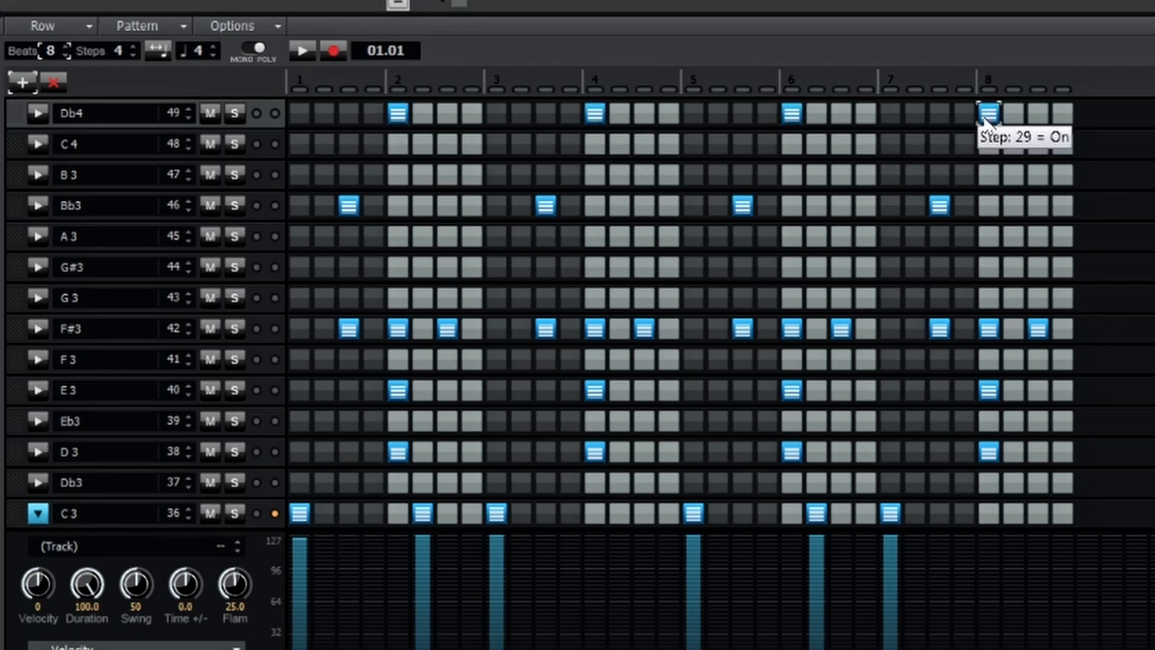
# Step: Set the Db4 row's Swing to 58 and its Time +/- offset to 9.5
pyautogui.click(38, 115)
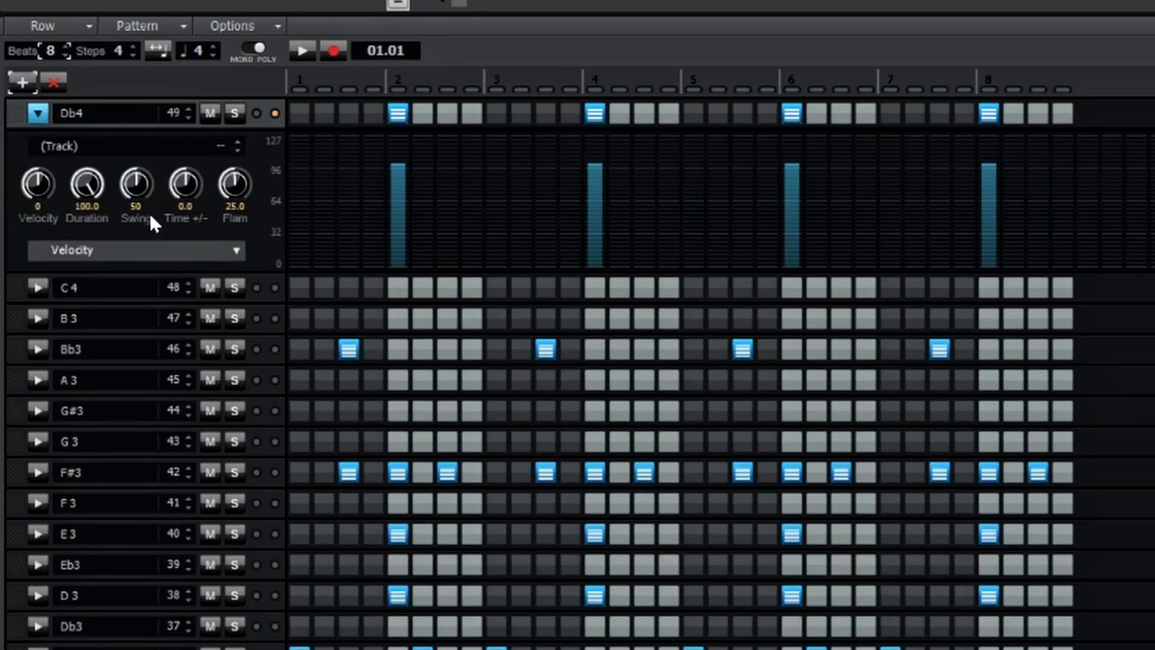
pyautogui.click(134, 192)
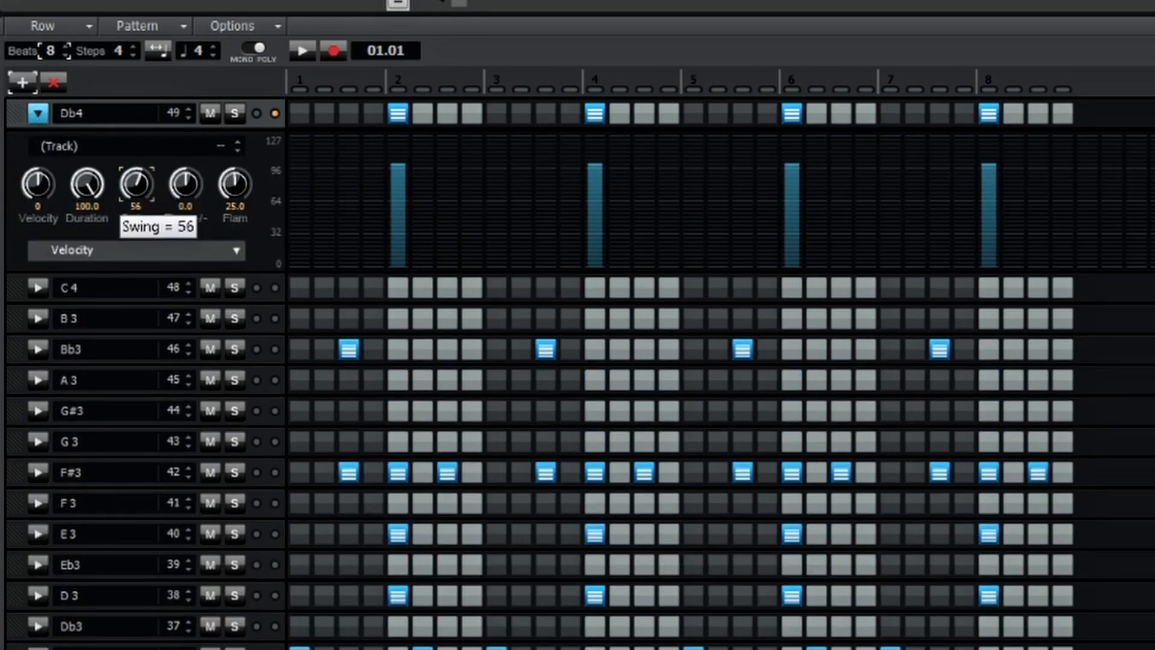
pyautogui.moveTo(135, 192); pyautogui.dragTo(185, 196)
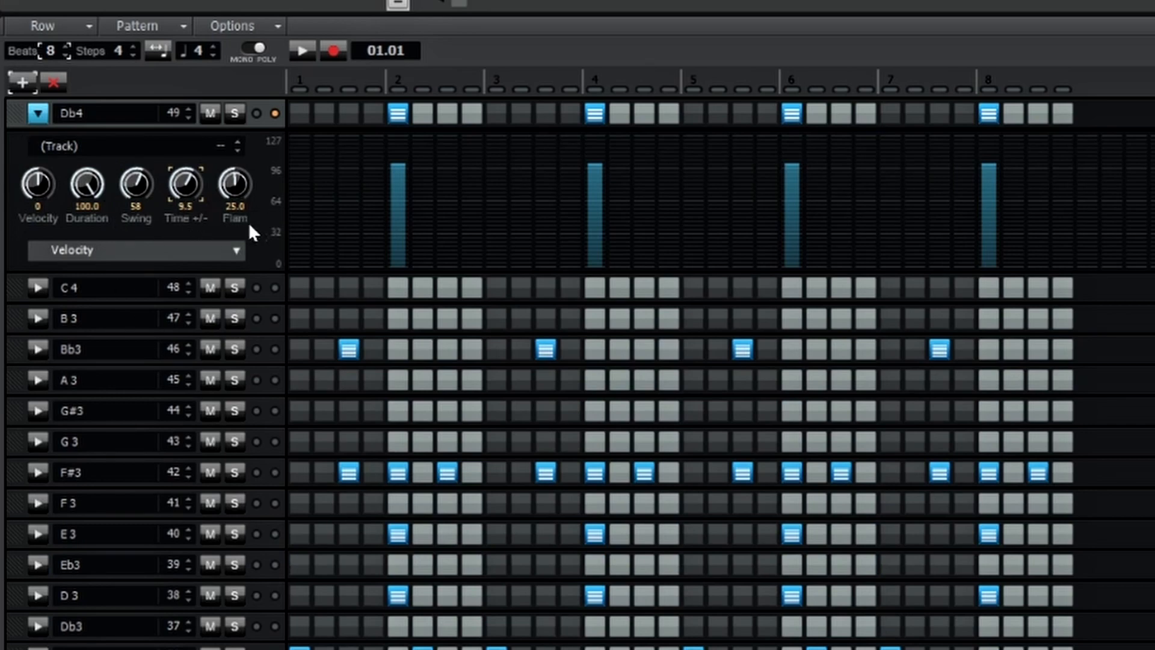
pyautogui.click(36, 114)
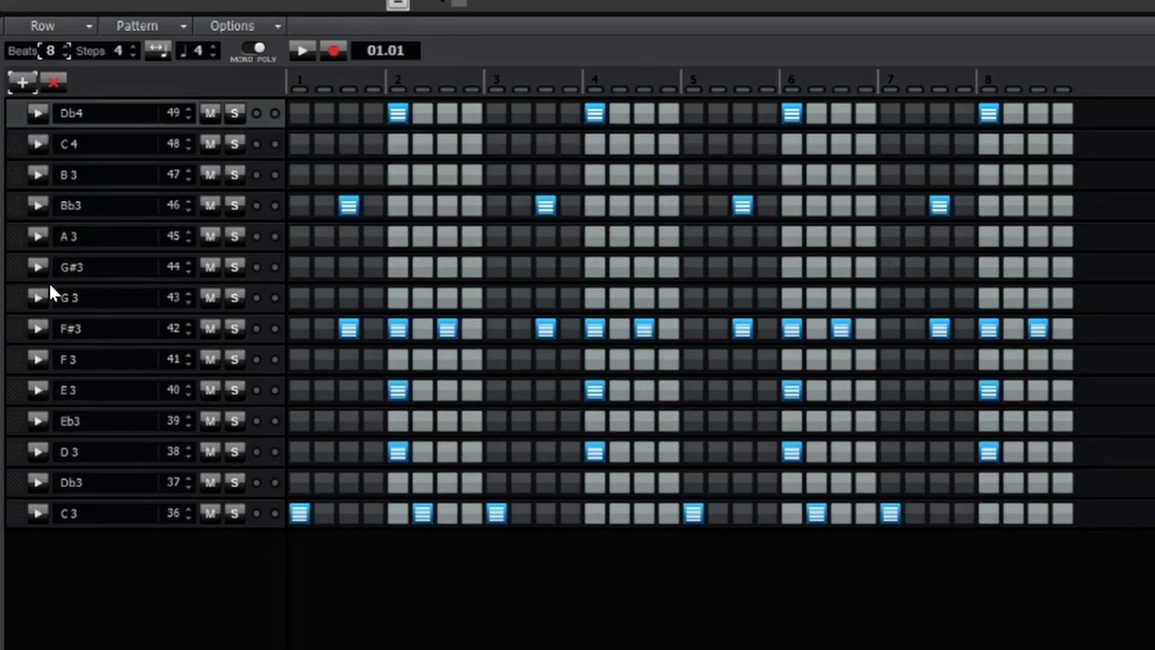
# Step: Play back the loop to audition the drum pattern
pyautogui.press('space')
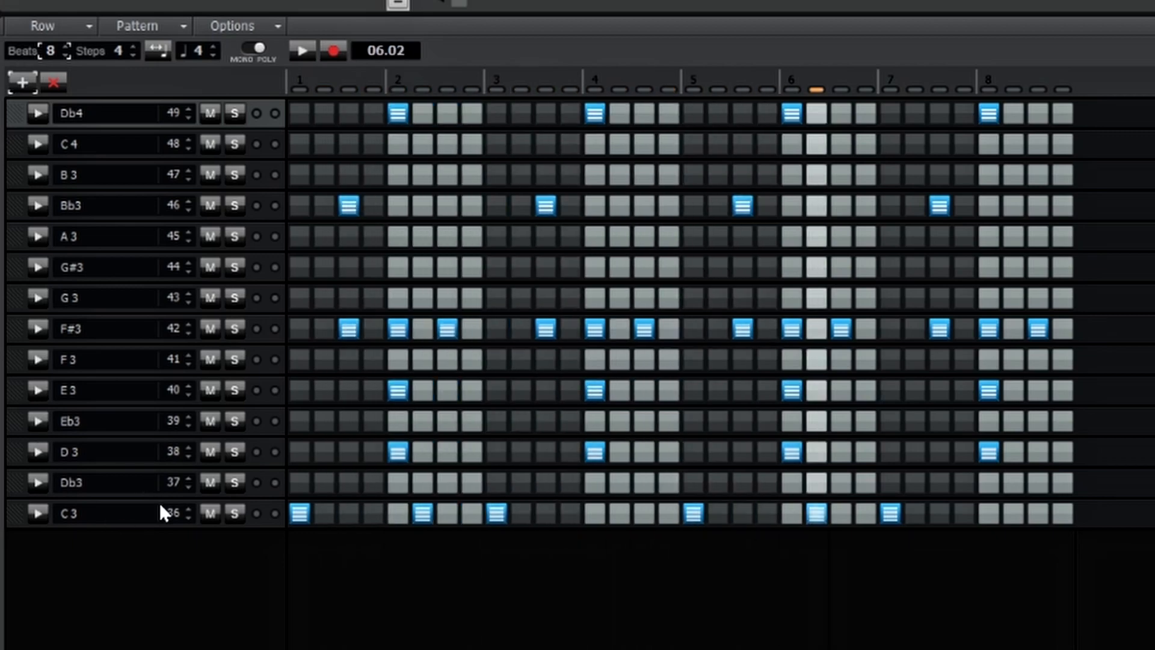
pyautogui.press('space')
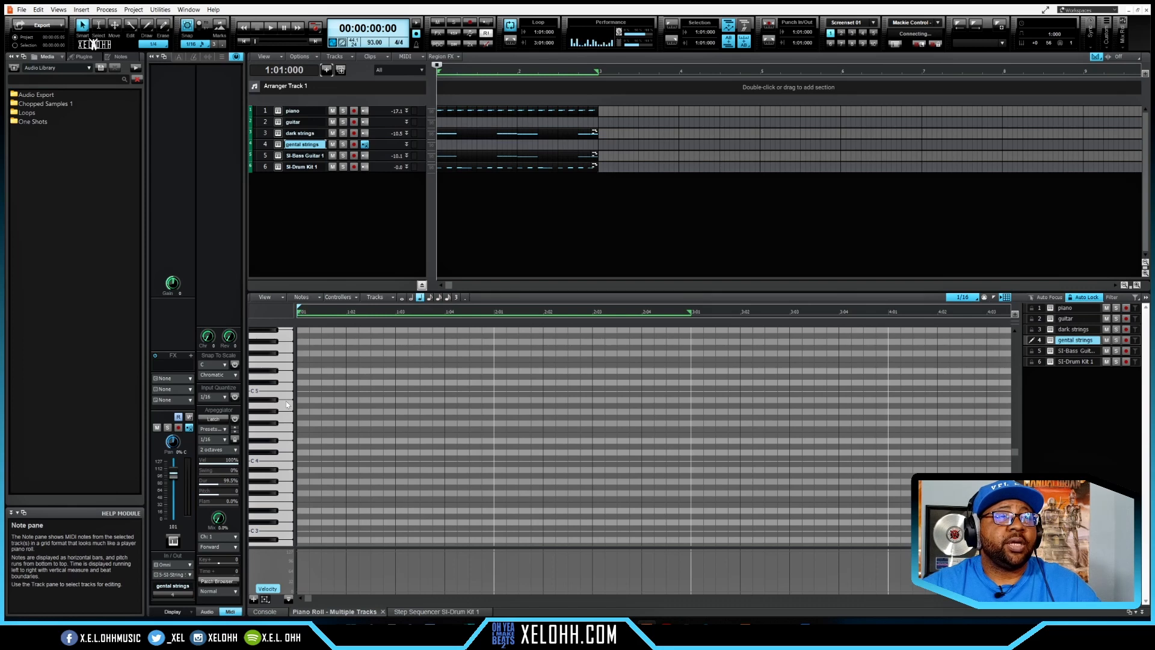
# Step: Enable Snap to Scale for the gental strings track with root C and the Ionian (Major) diatonic scale
pyautogui.click(224, 366)
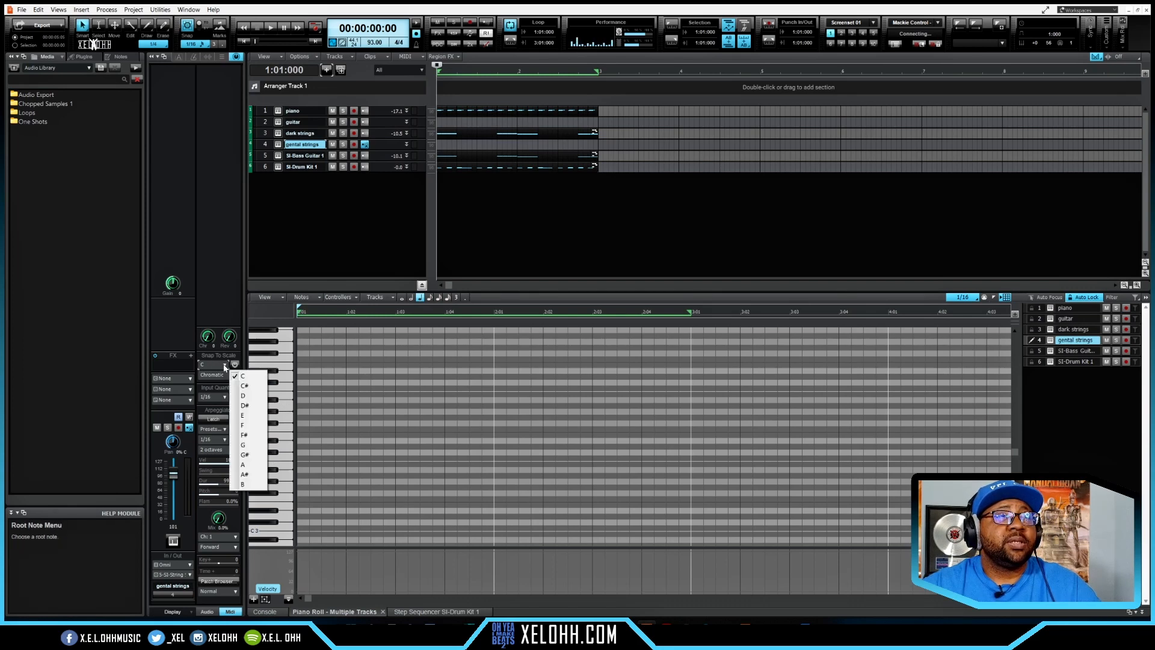
pyautogui.click(234, 364)
pyautogui.click(235, 375)
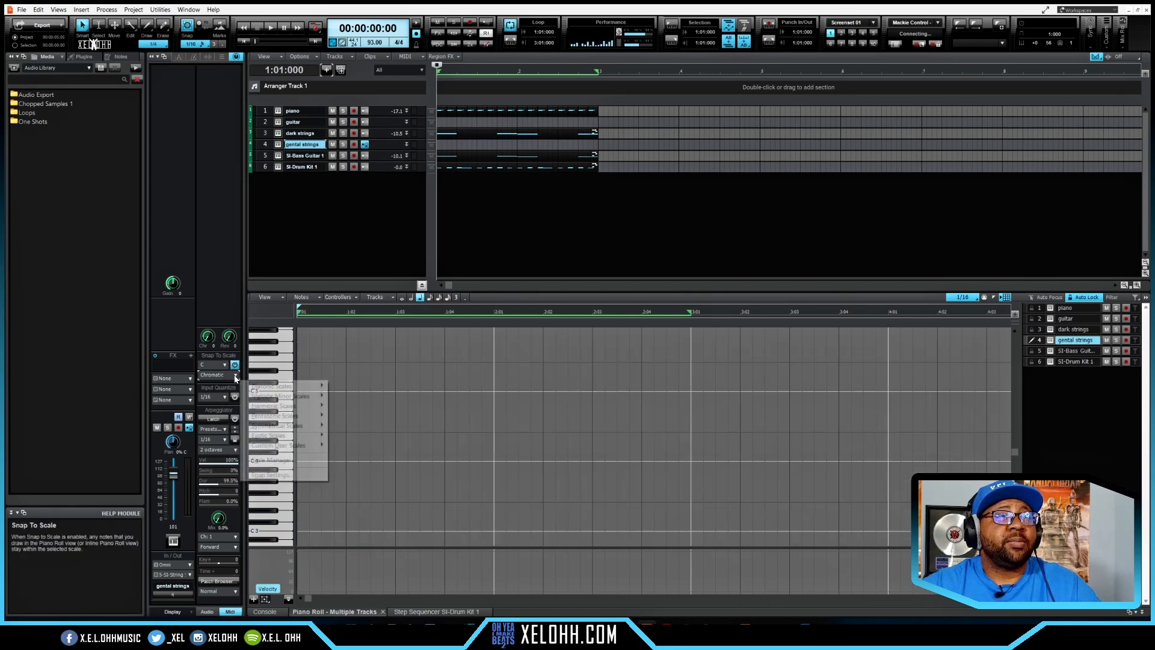
pyautogui.moveTo(271, 385)
pyautogui.click(355, 386)
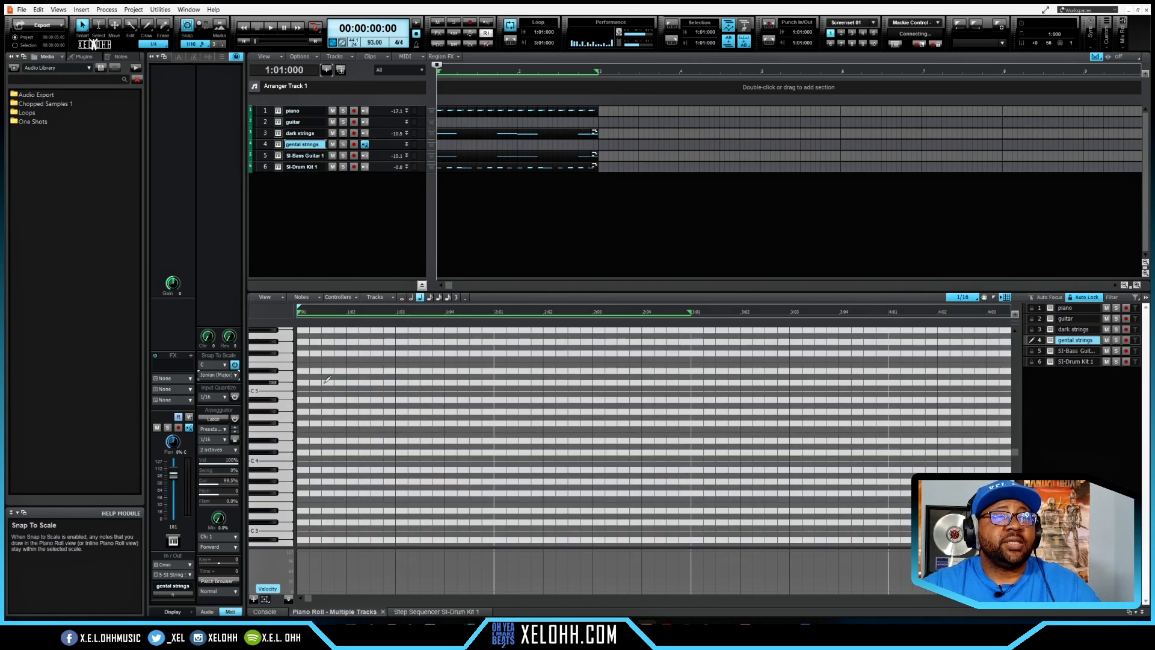
# Step: Draw quarter-note C6 and A5 pairs on the gental strings track at beats 1:01 and 1:04
pyautogui.scroll(3, 341, 432)
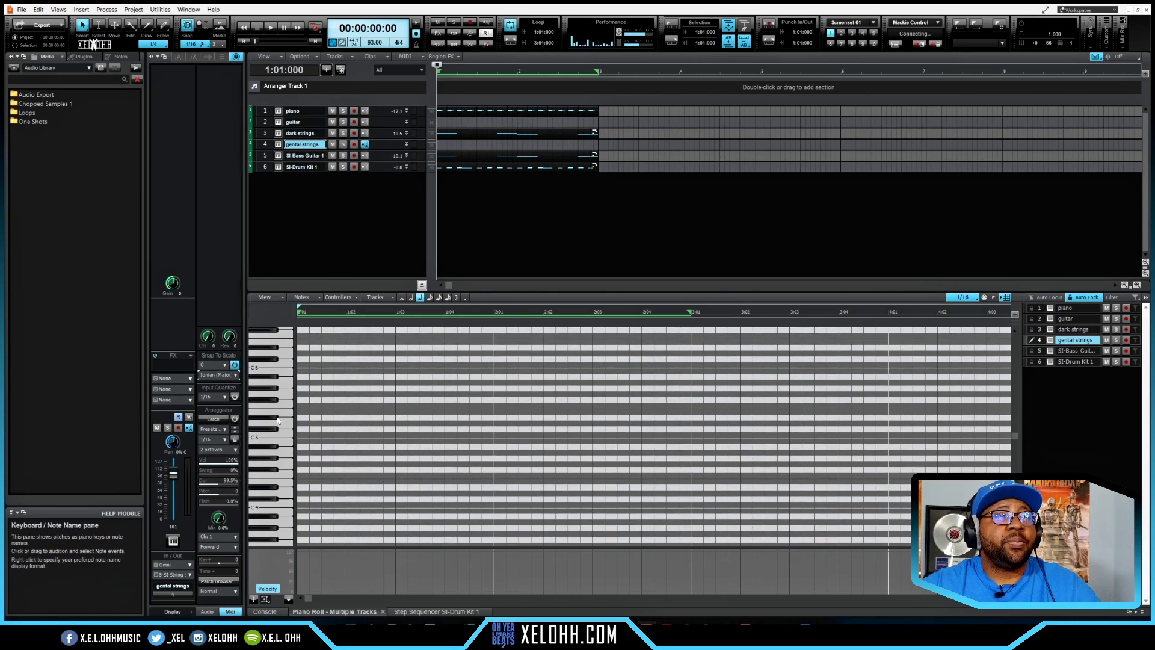
pyautogui.click(299, 394)
pyautogui.click(298, 412)
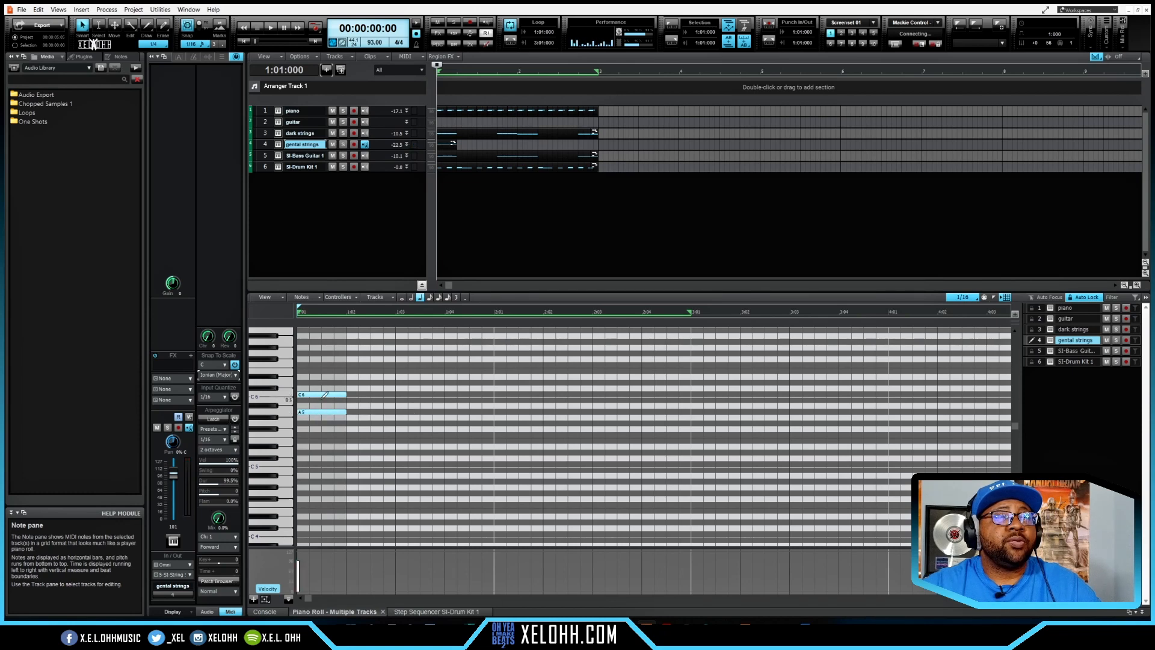
pyautogui.click(449, 411)
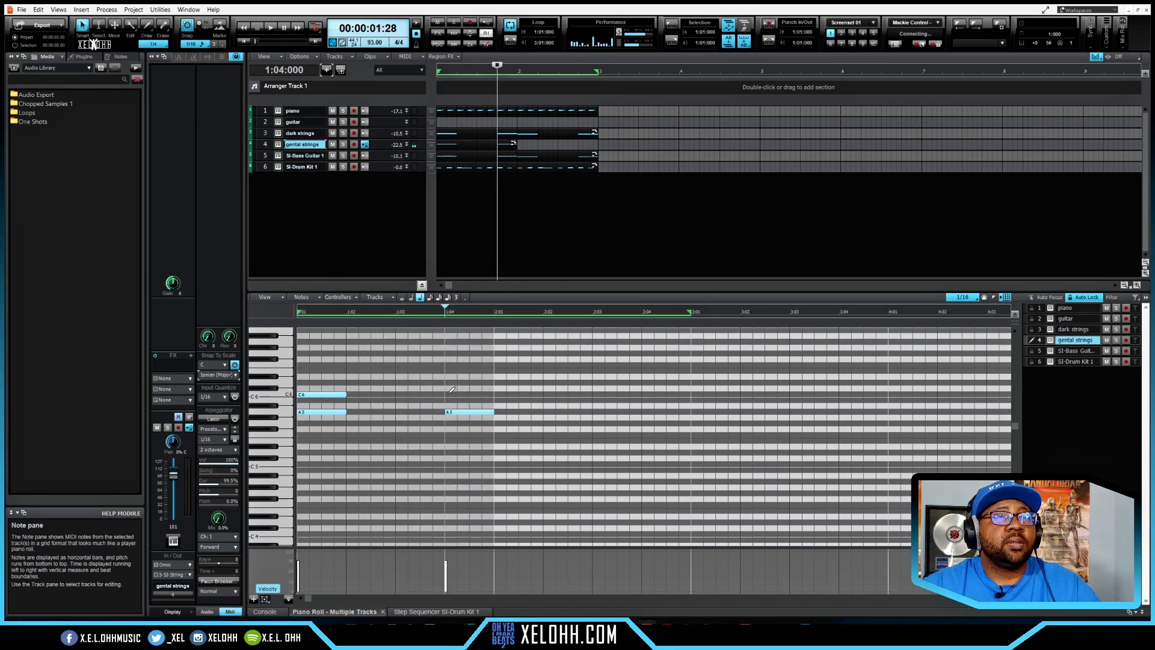
pyautogui.click(449, 394)
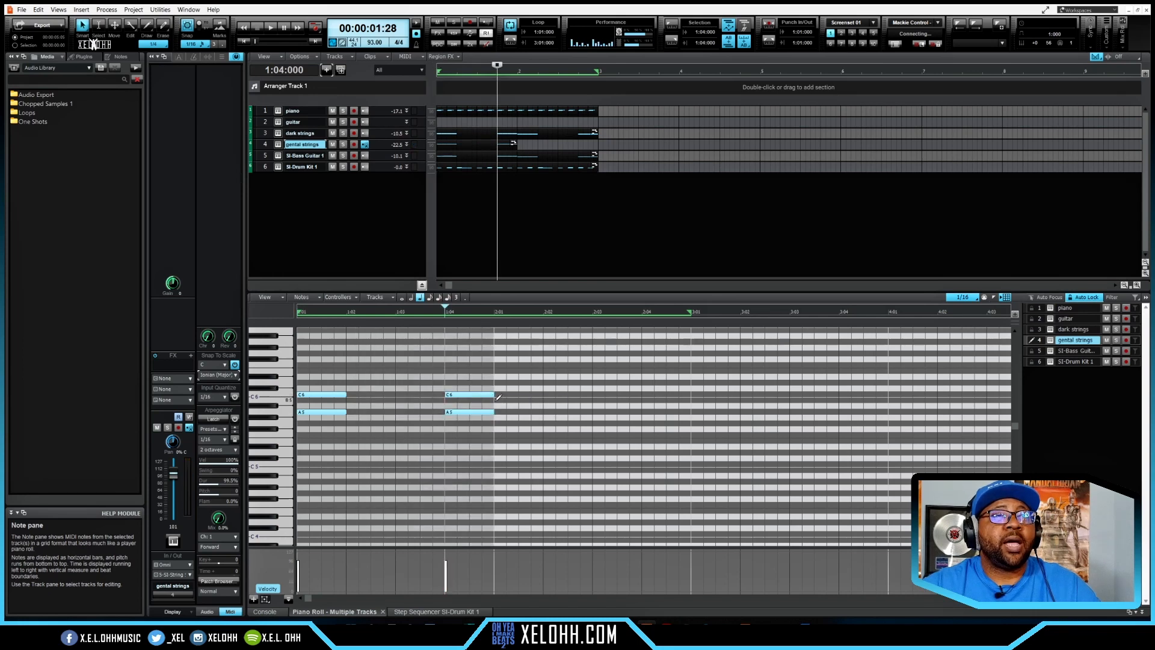
# Step: Draw quarter-note B5 and G5 pairs on the gental strings track at beats 2:01 and 2:04
pyautogui.click(497, 399)
pyautogui.click(496, 400)
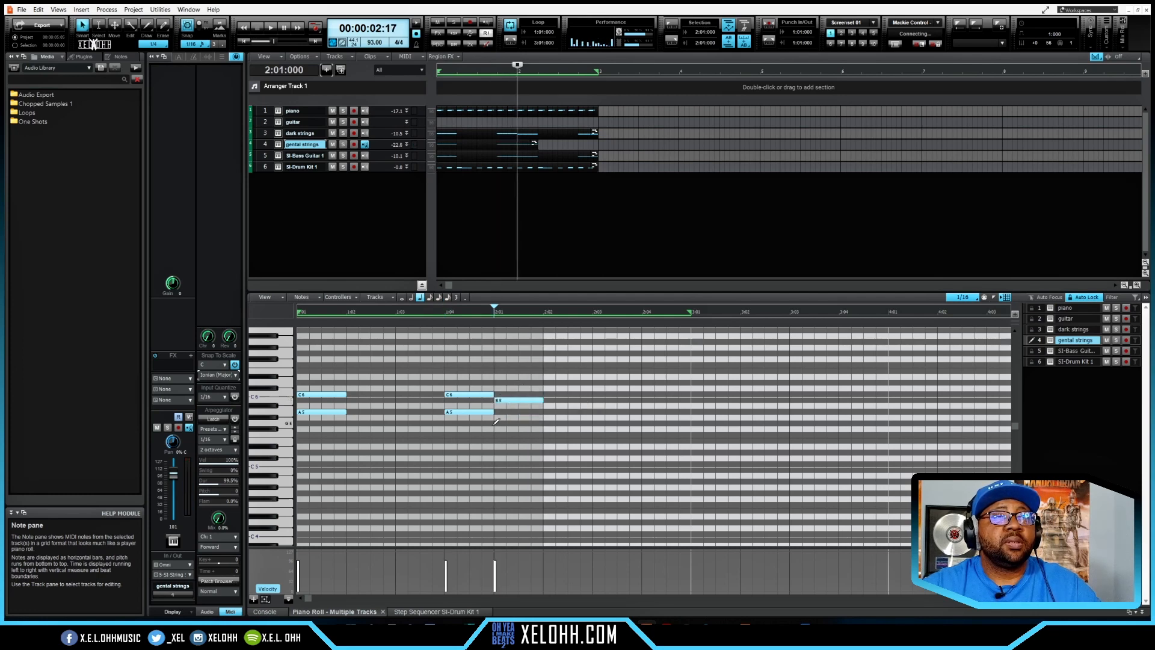
pyautogui.click(497, 423)
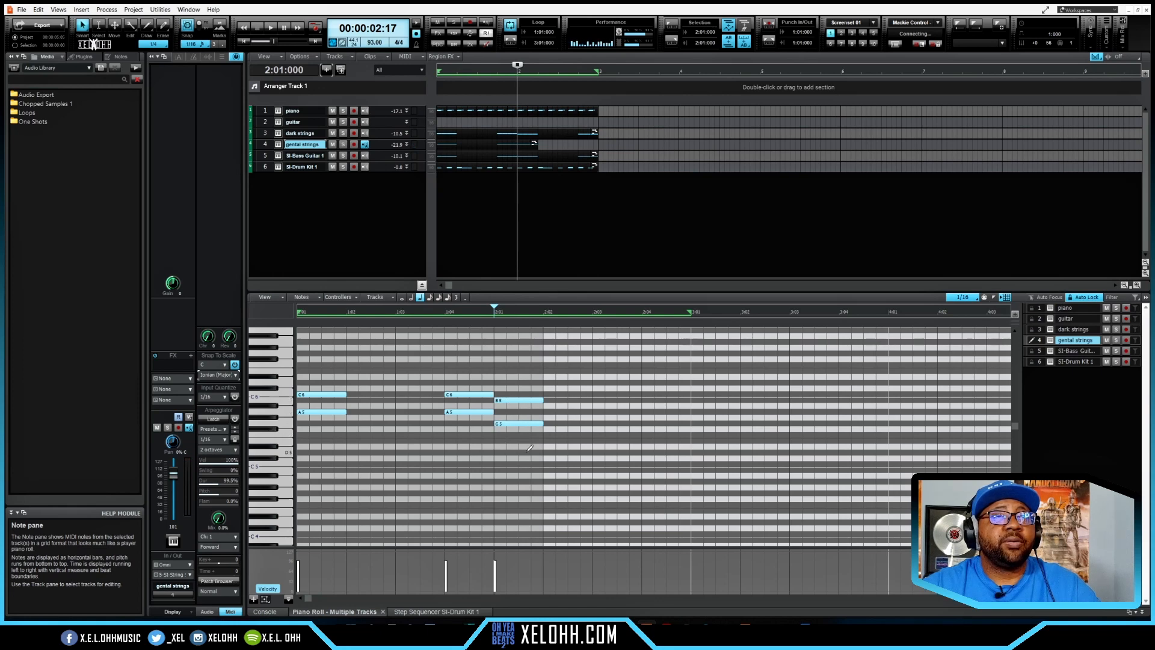
pyautogui.click(645, 399)
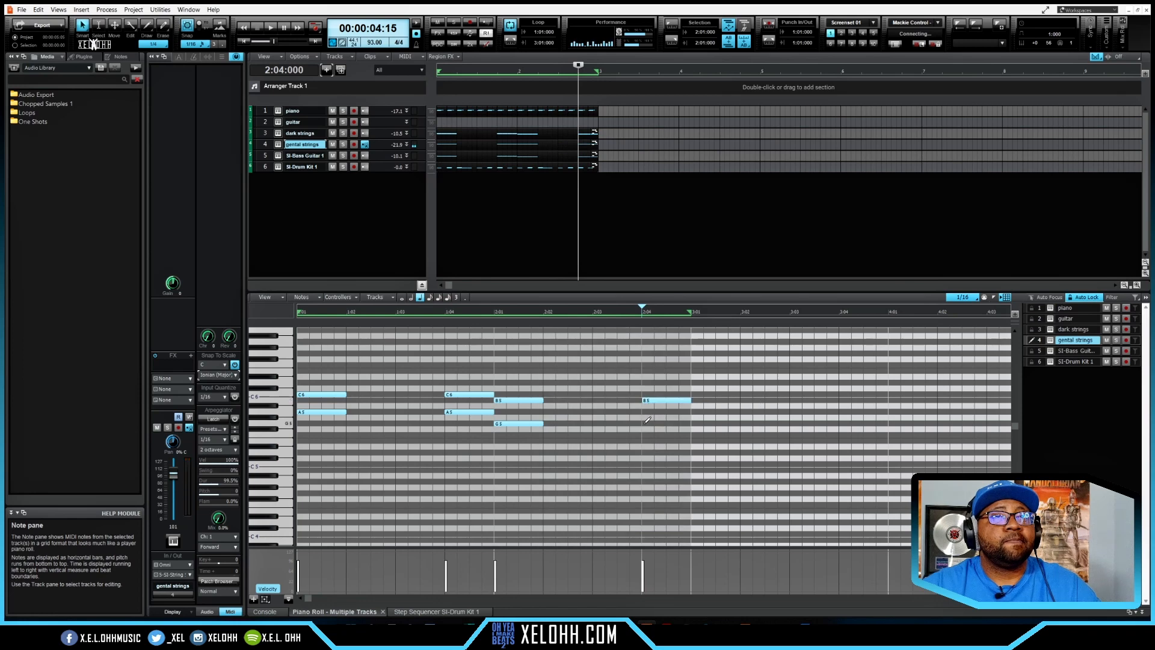
pyautogui.click(644, 424)
# Step: Play the loop from the beginning to audition the new strings part with the other tracks
pyautogui.press('w')
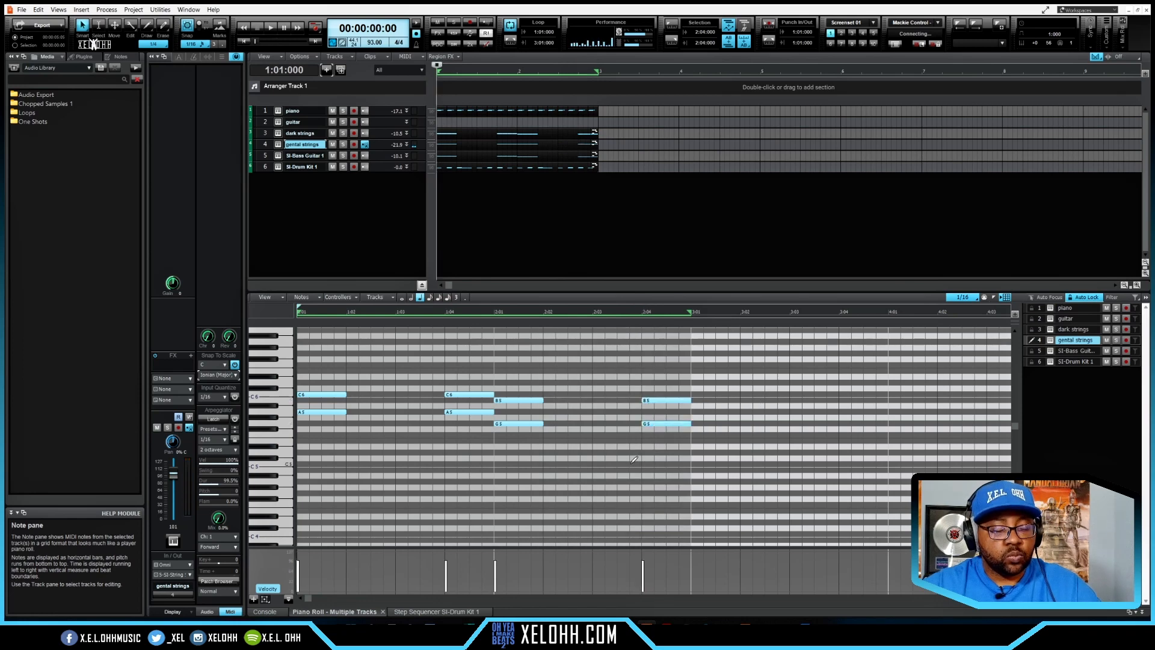
pyautogui.press('space')
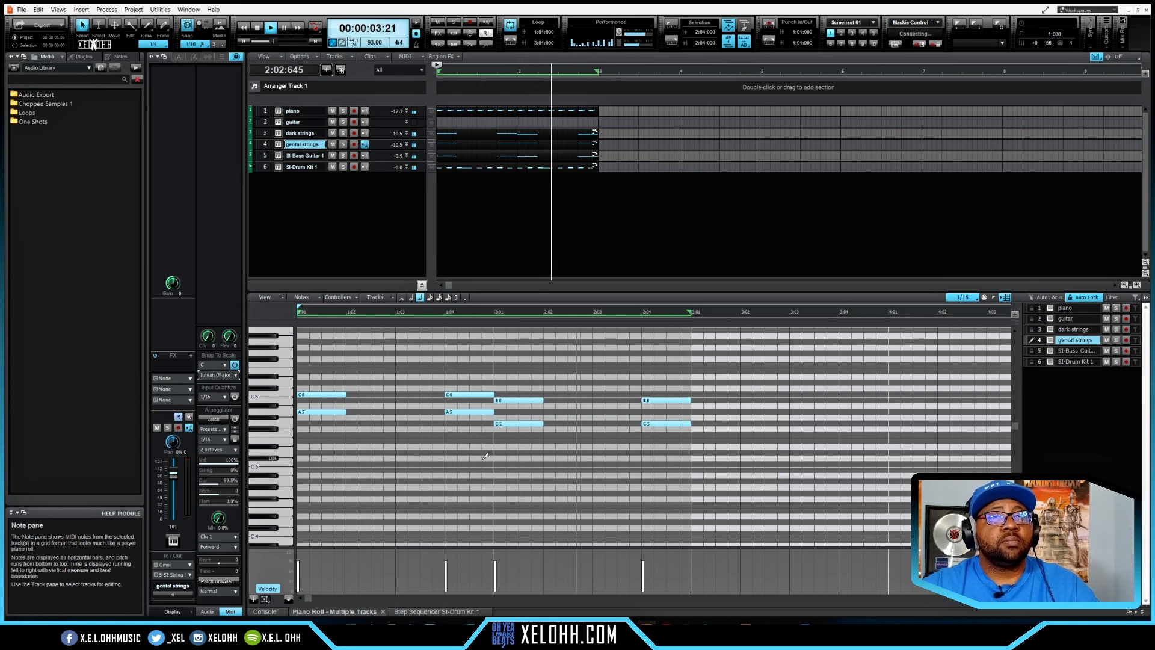
pyautogui.press('space')
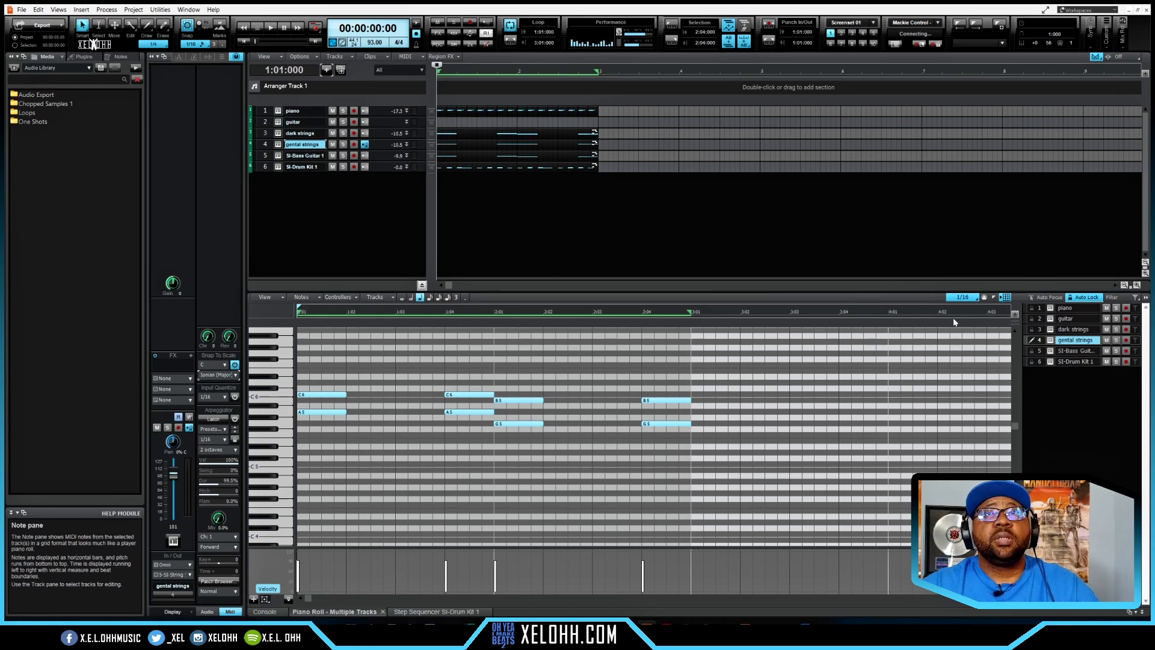
# Step: Show the guitar track's notes and enable its Snap to Scale with root C and the Ionian (Major) diatonic scale
pyautogui.click(1063, 322)
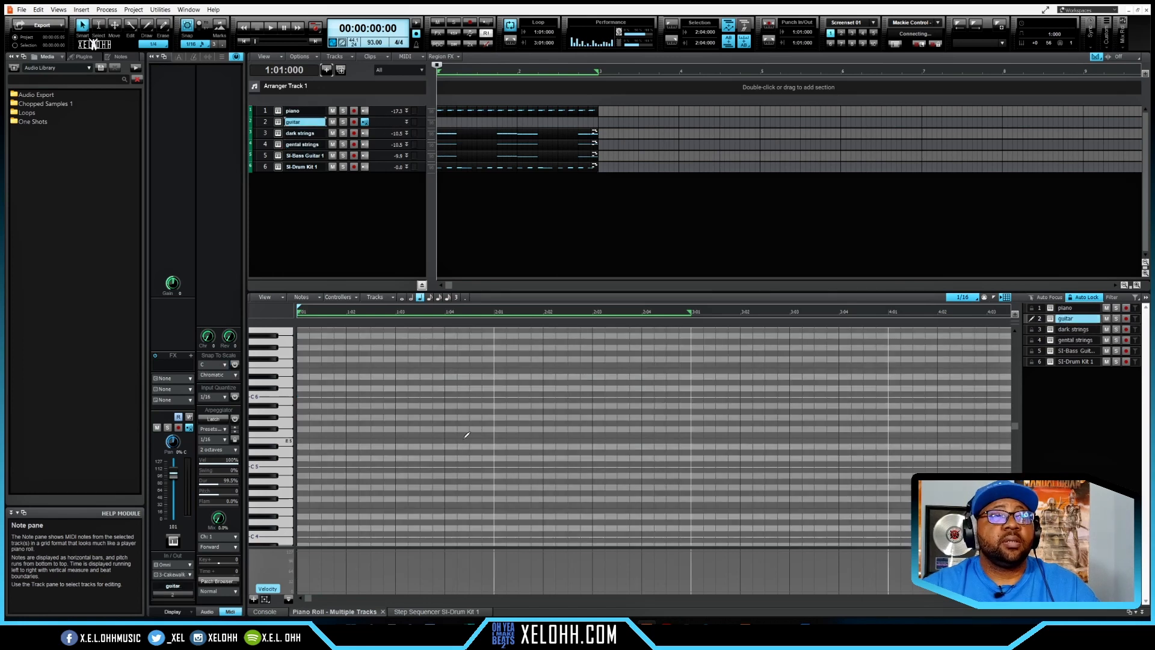
pyautogui.click(234, 364)
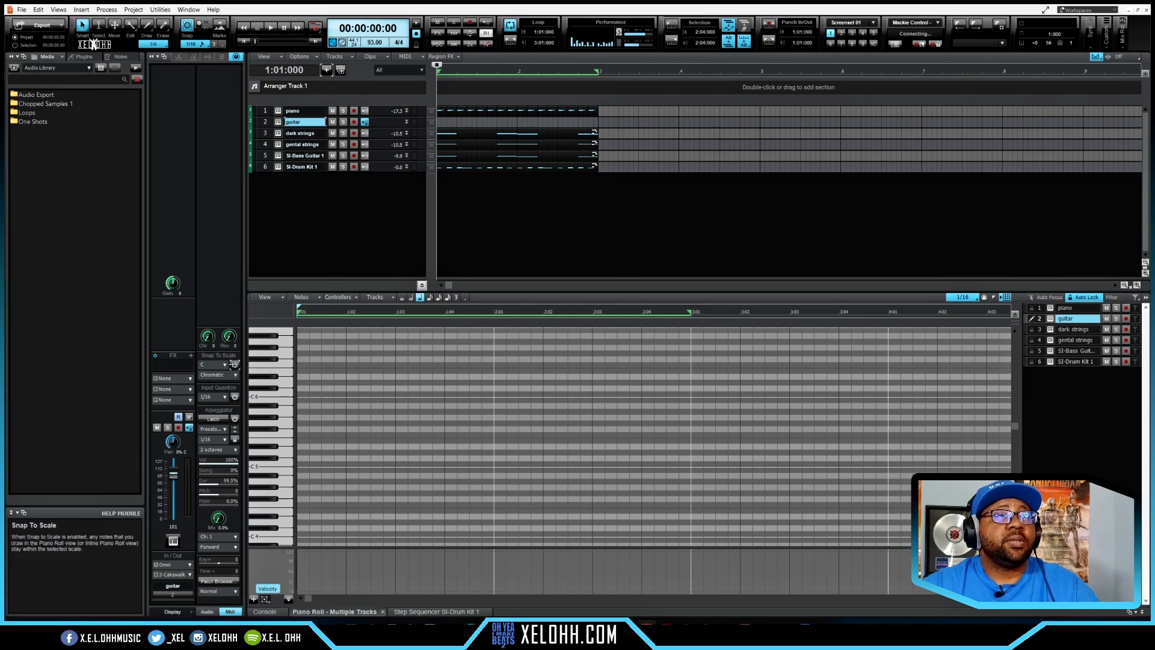
pyautogui.click(226, 374)
pyautogui.moveTo(275, 388)
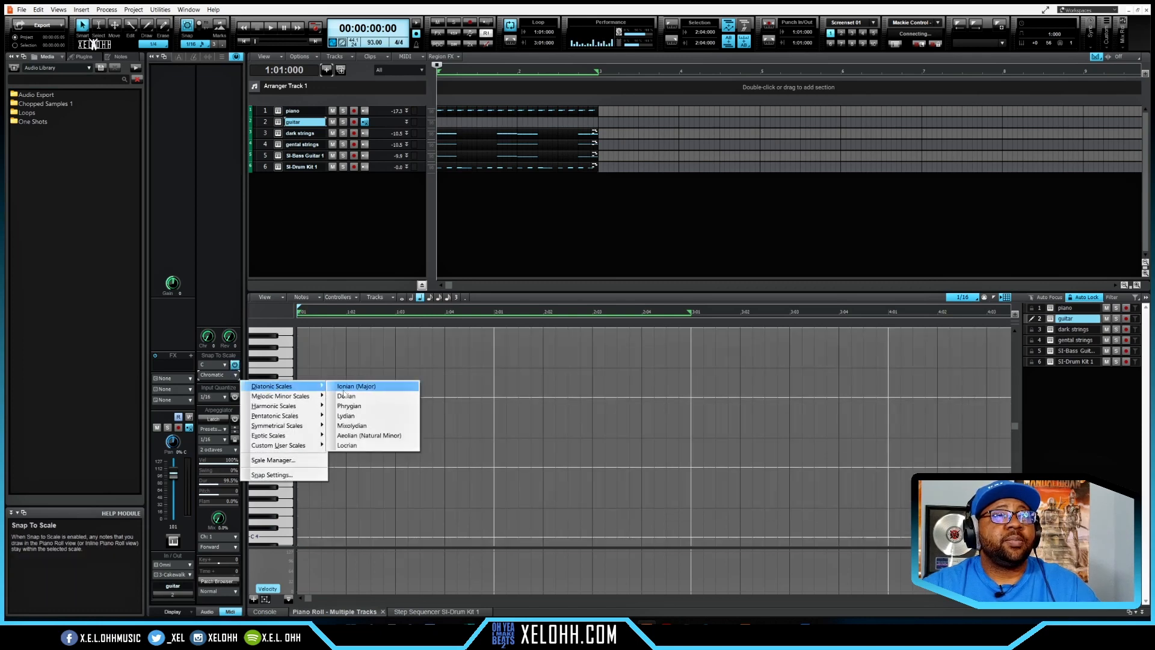
pyautogui.click(364, 386)
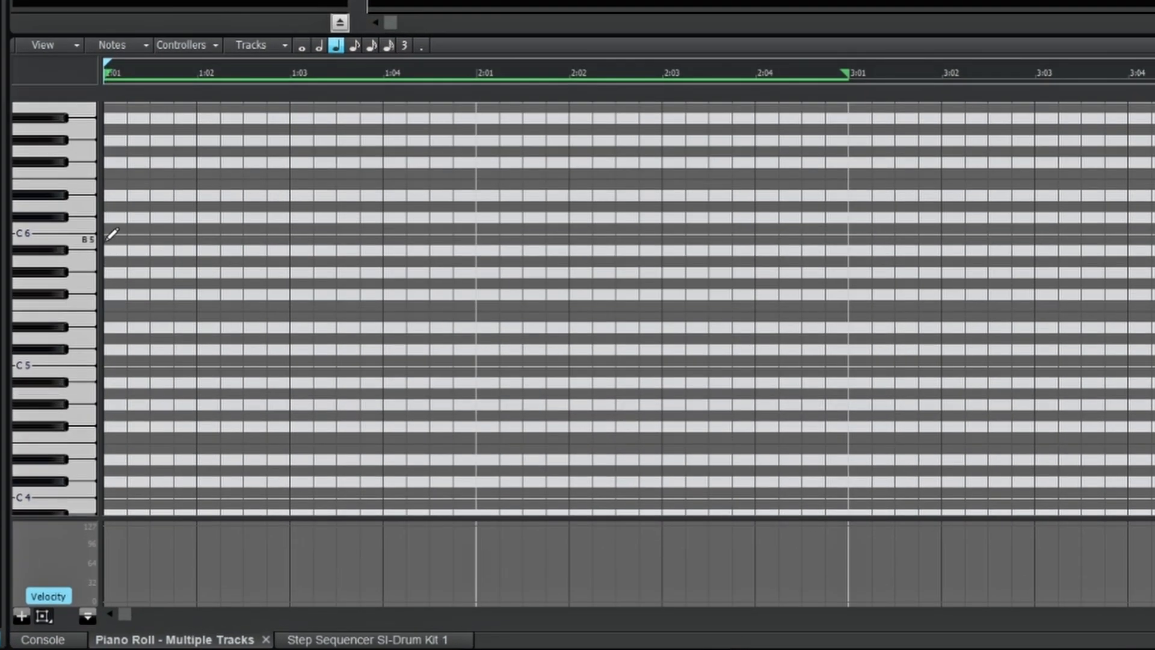
# Step: Draw sixteenth notes B5, C6, D6, E6, C6, B5 and C6 on the guitar track from beat 1:01
pyautogui.click(108, 239)
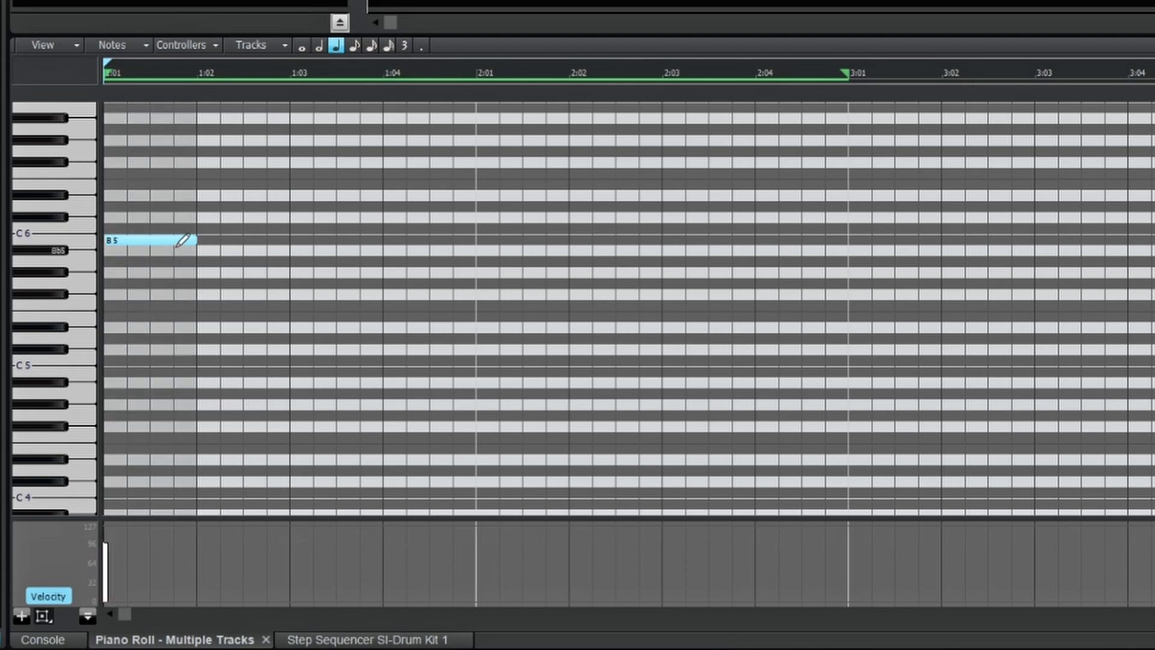
pyautogui.moveTo(138, 246); pyautogui.dragTo(128, 245)
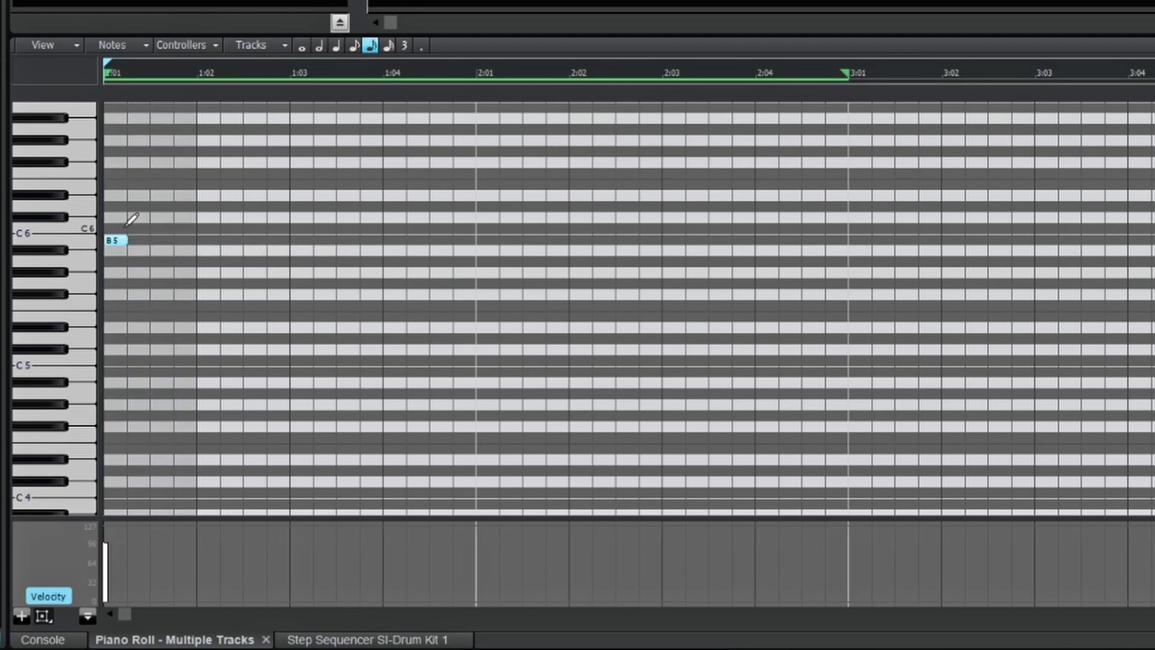
pyautogui.click(132, 229)
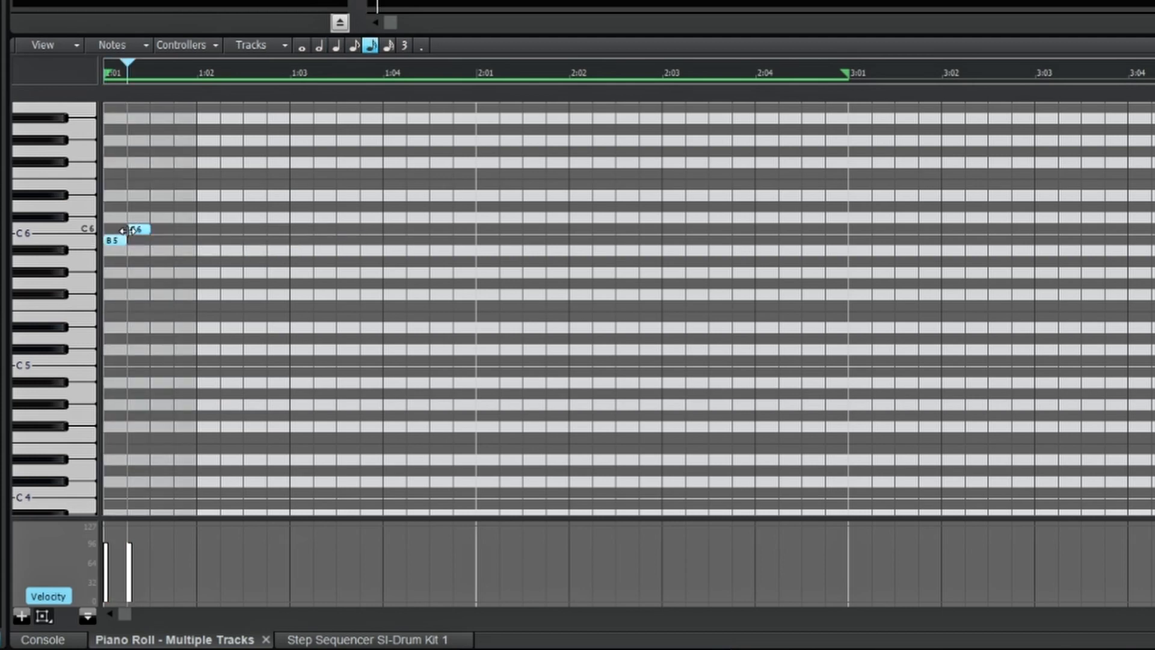
pyautogui.click(158, 208)
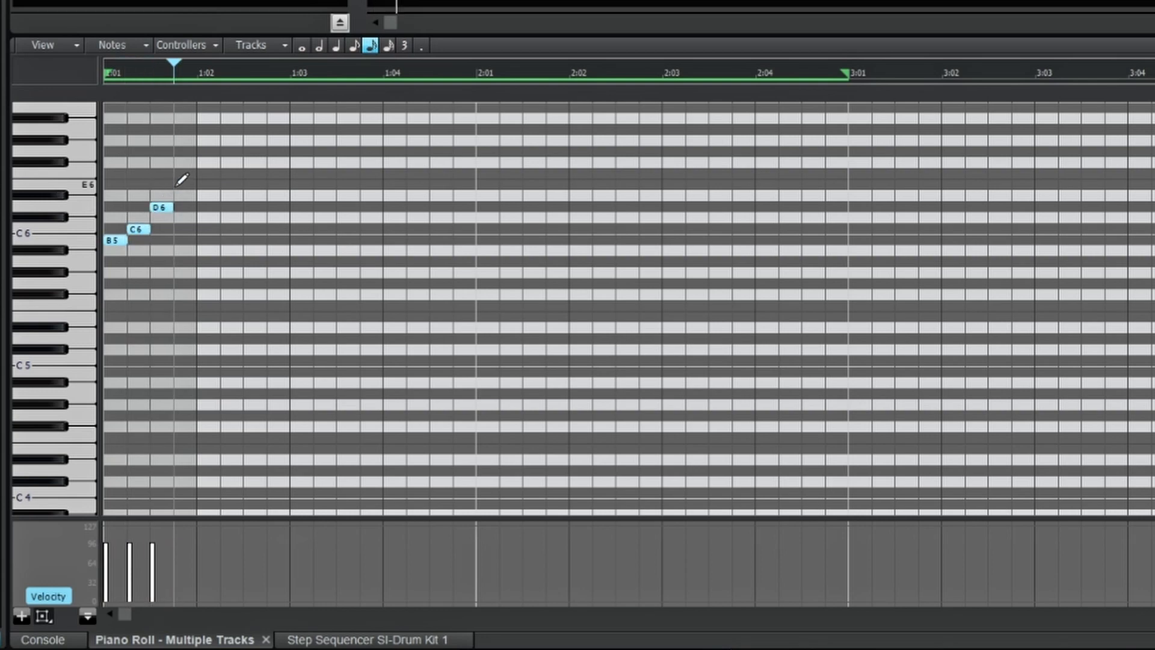
pyautogui.click(177, 186)
pyautogui.click(200, 229)
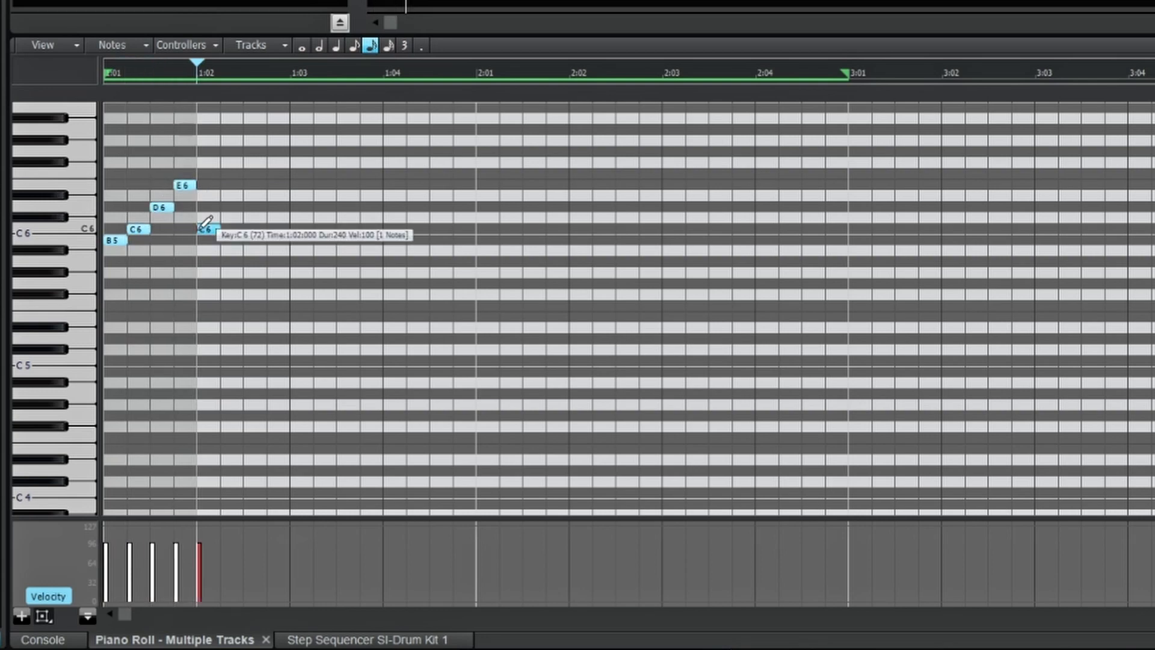
pyautogui.click(224, 240)
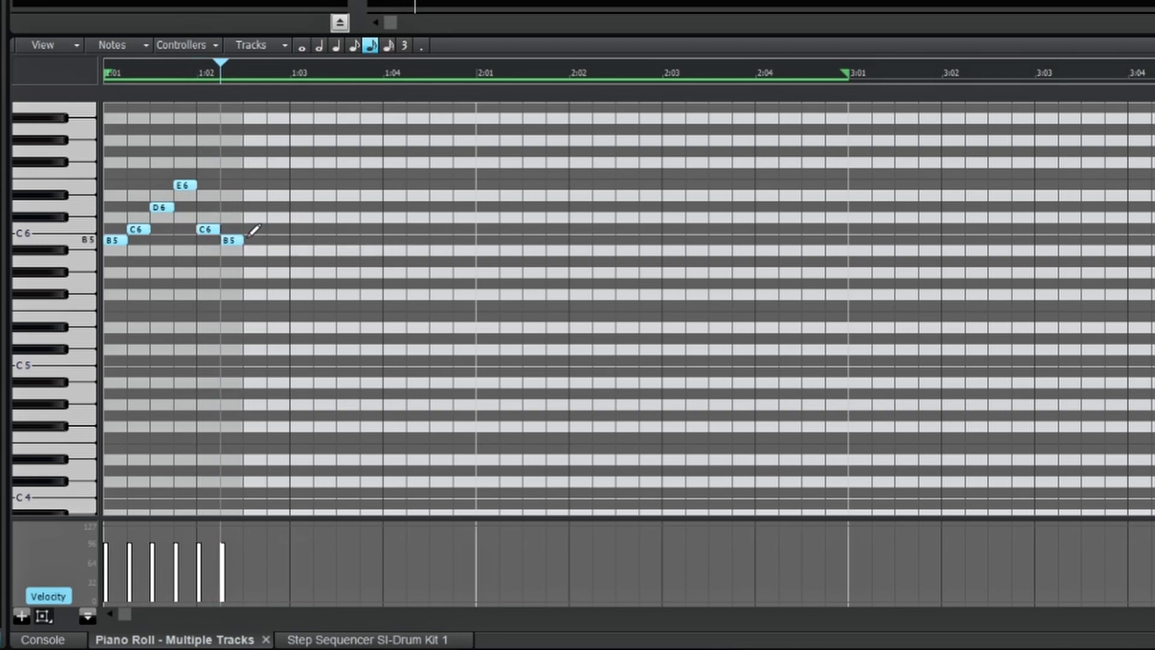
pyautogui.click(249, 229)
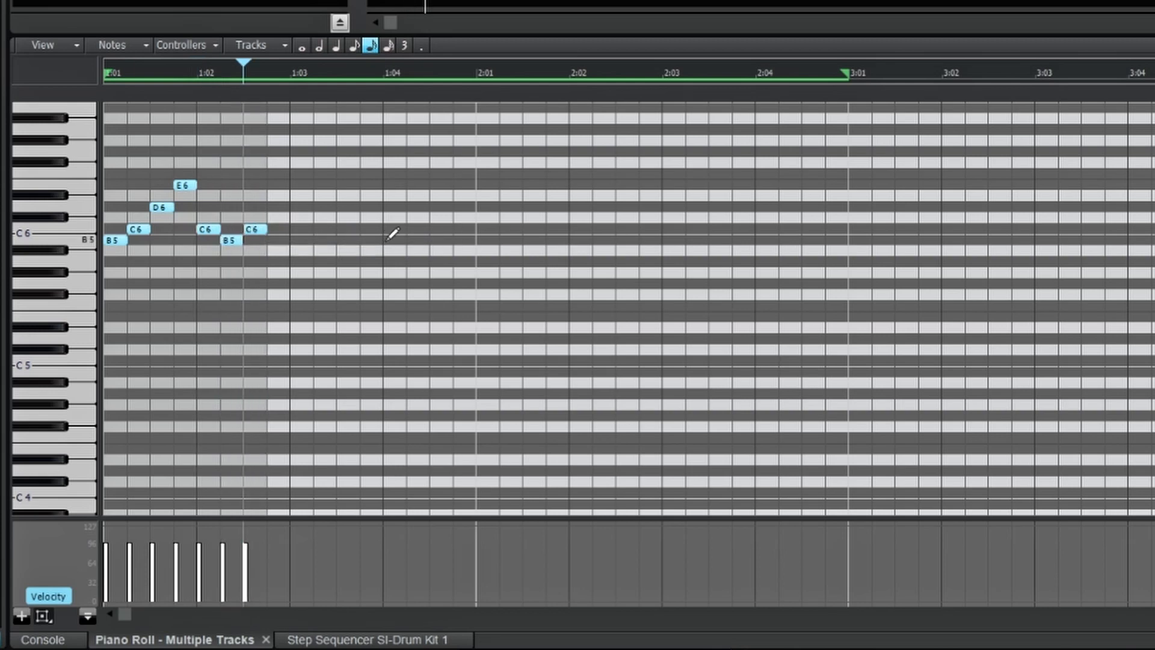
# Step: Draw sixteenth notes A5, B5, C6, D6, E6 and C6 starting just before 2:01, plus a C6 just before 3:01
pyautogui.click(456, 262)
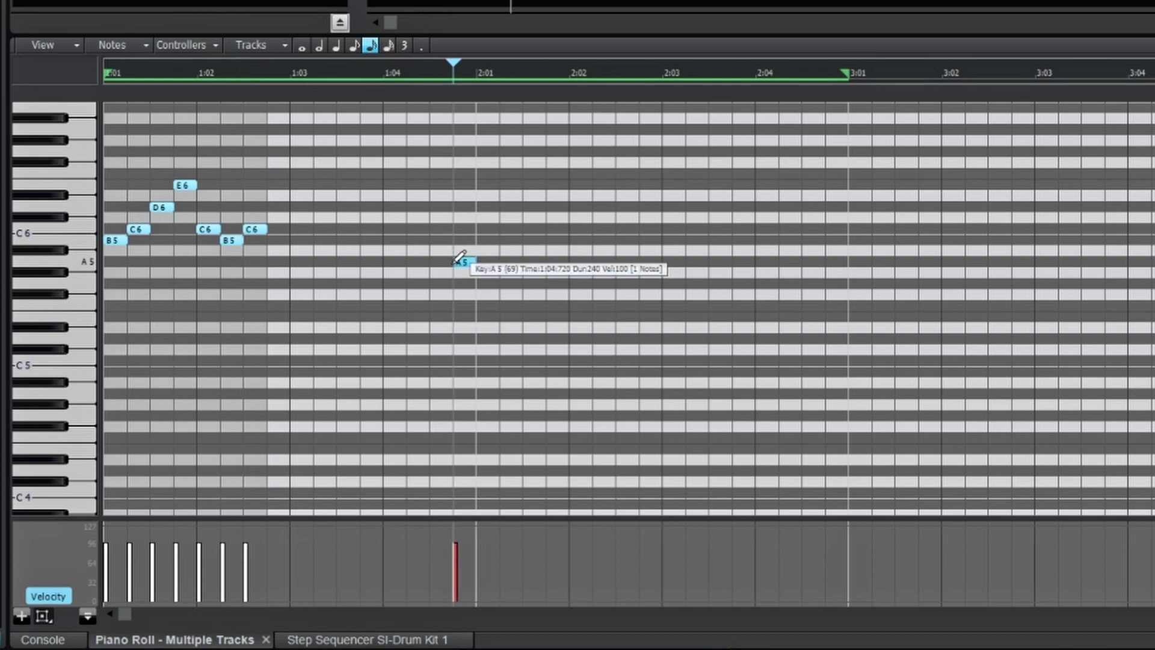
pyautogui.click(484, 240)
pyautogui.click(508, 229)
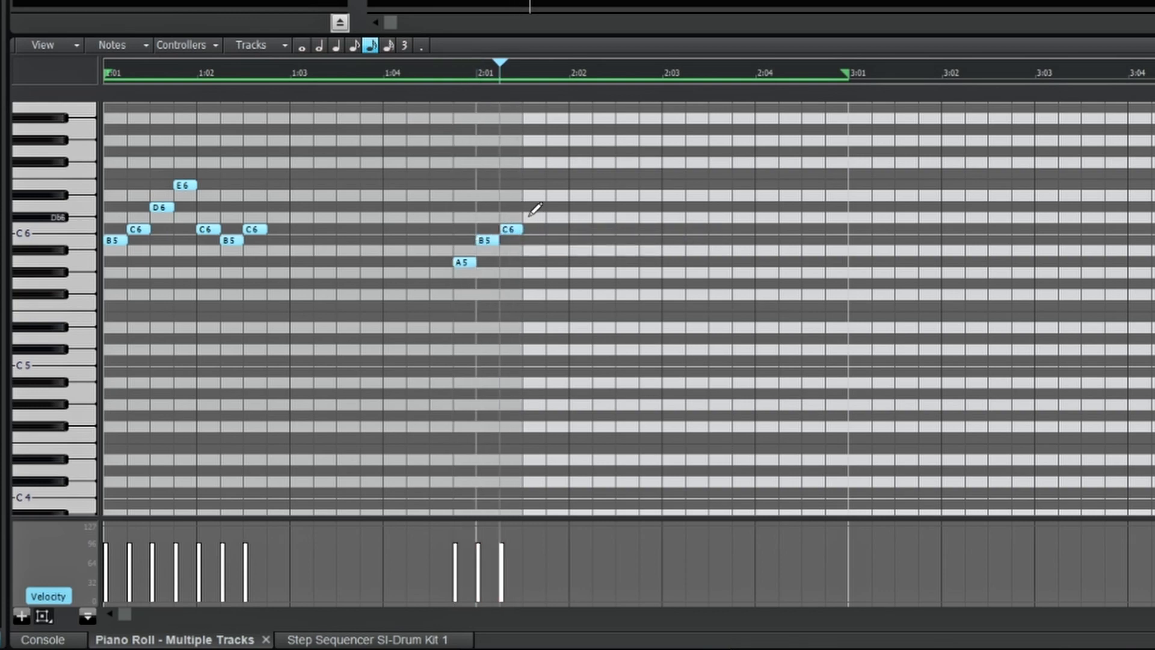
pyautogui.click(528, 207)
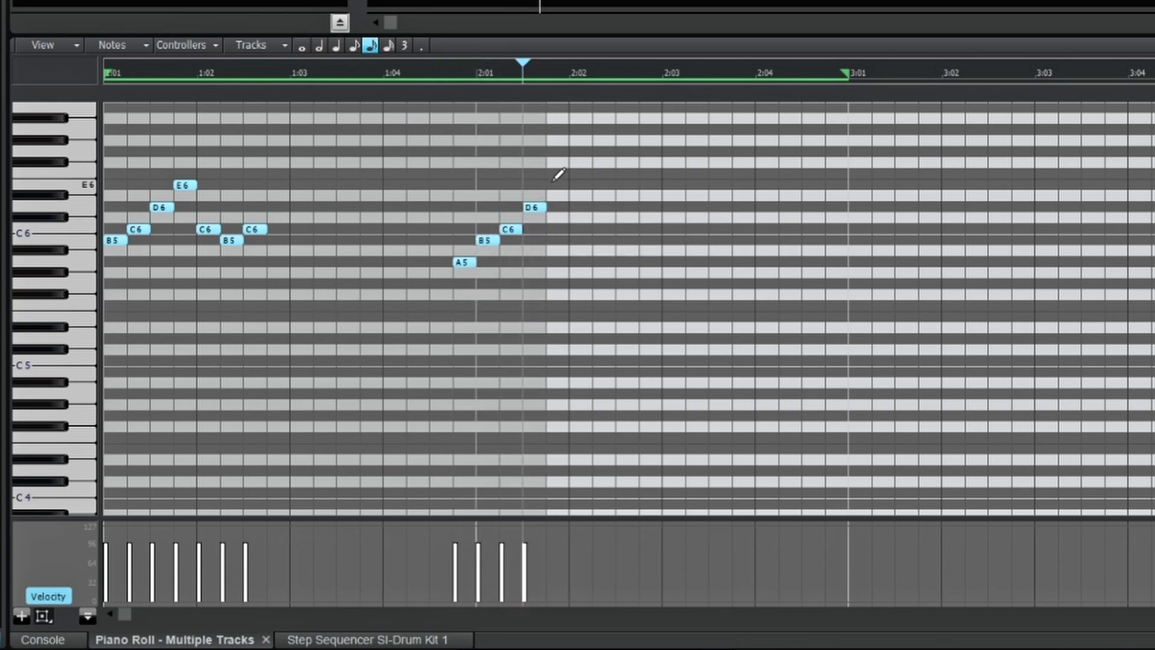
pyautogui.click(553, 185)
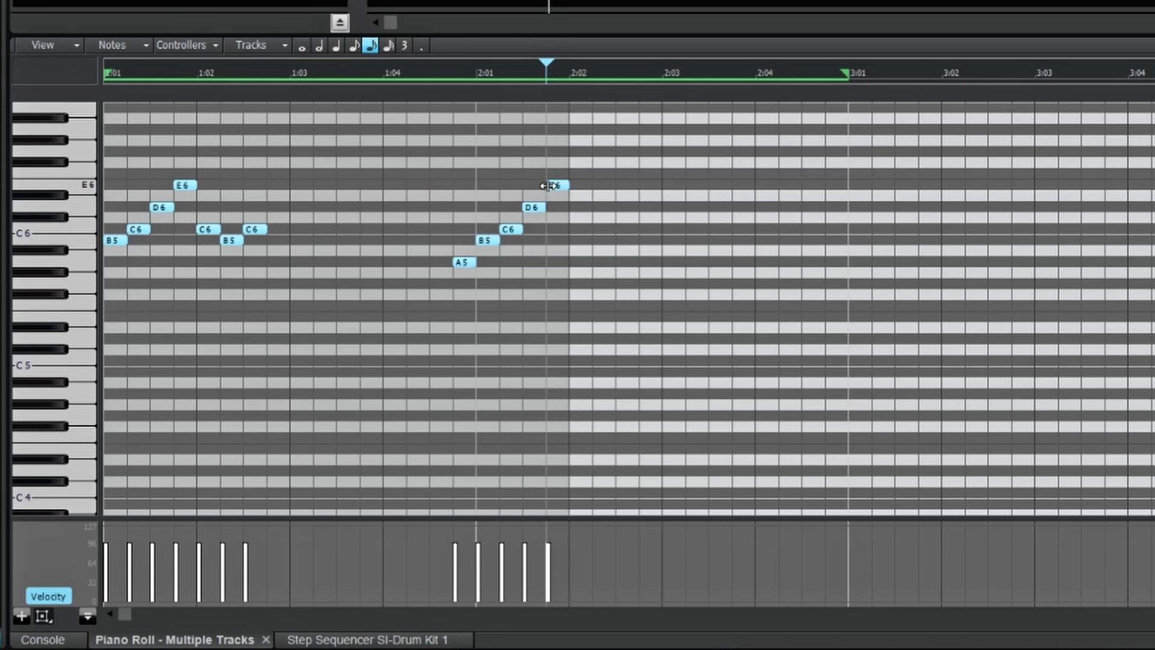
pyautogui.click(578, 229)
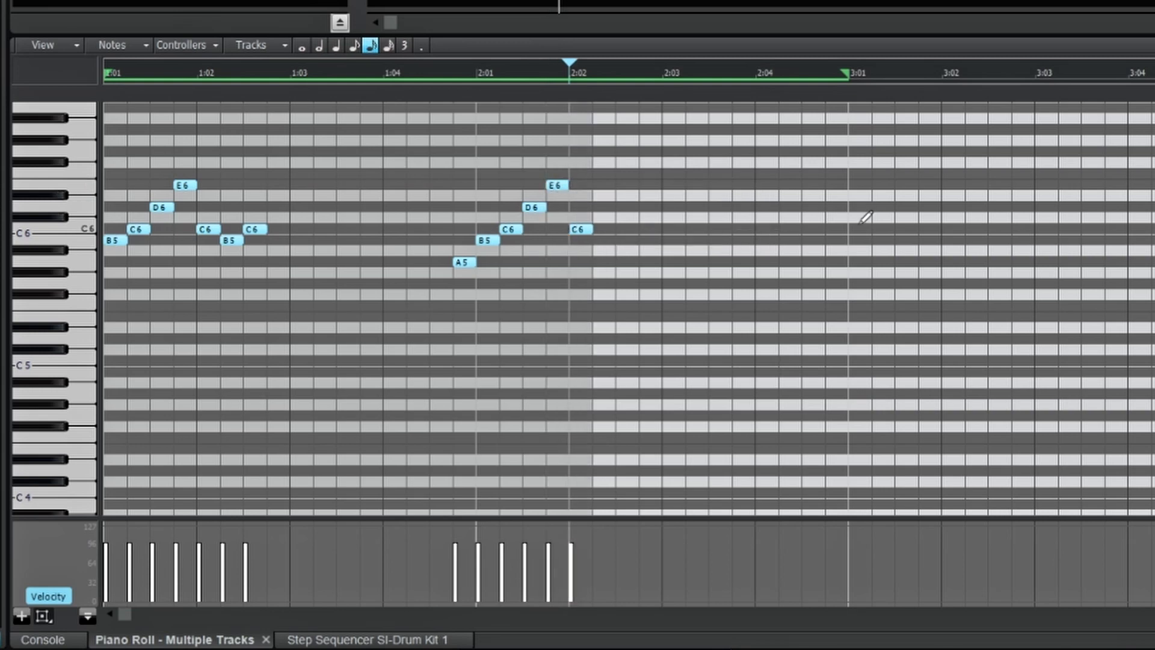
pyautogui.click(831, 229)
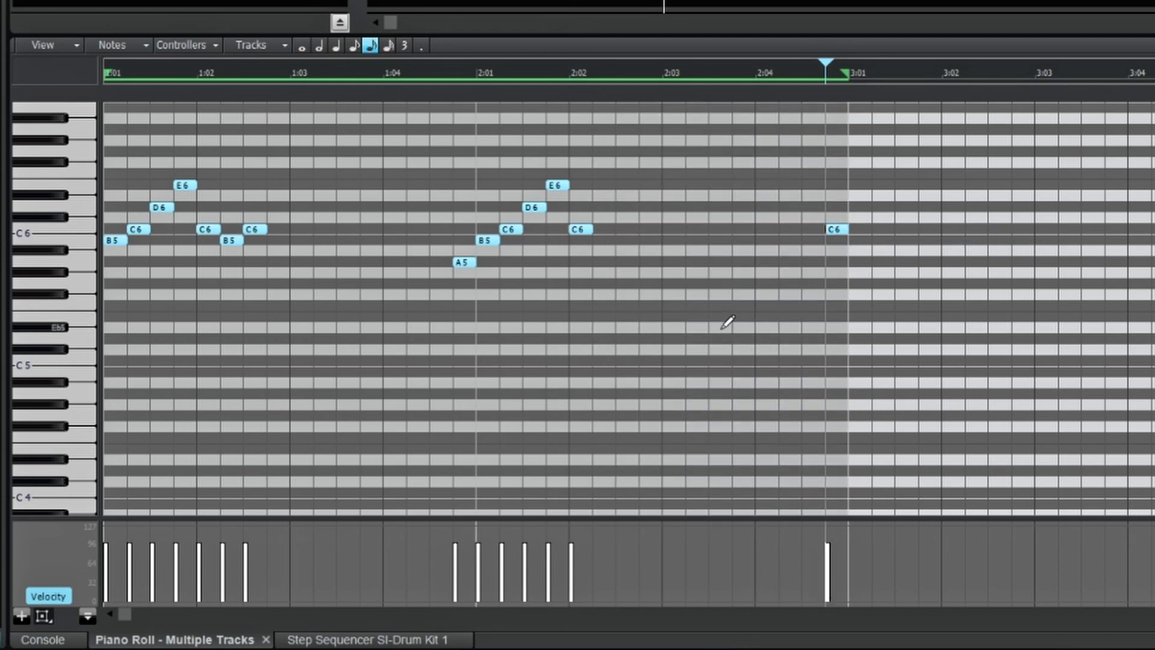
# Step: Audition the loop from the start and duplicate all tracks' clips into bars 3 and 4
pyautogui.press('w')
pyautogui.press('space')
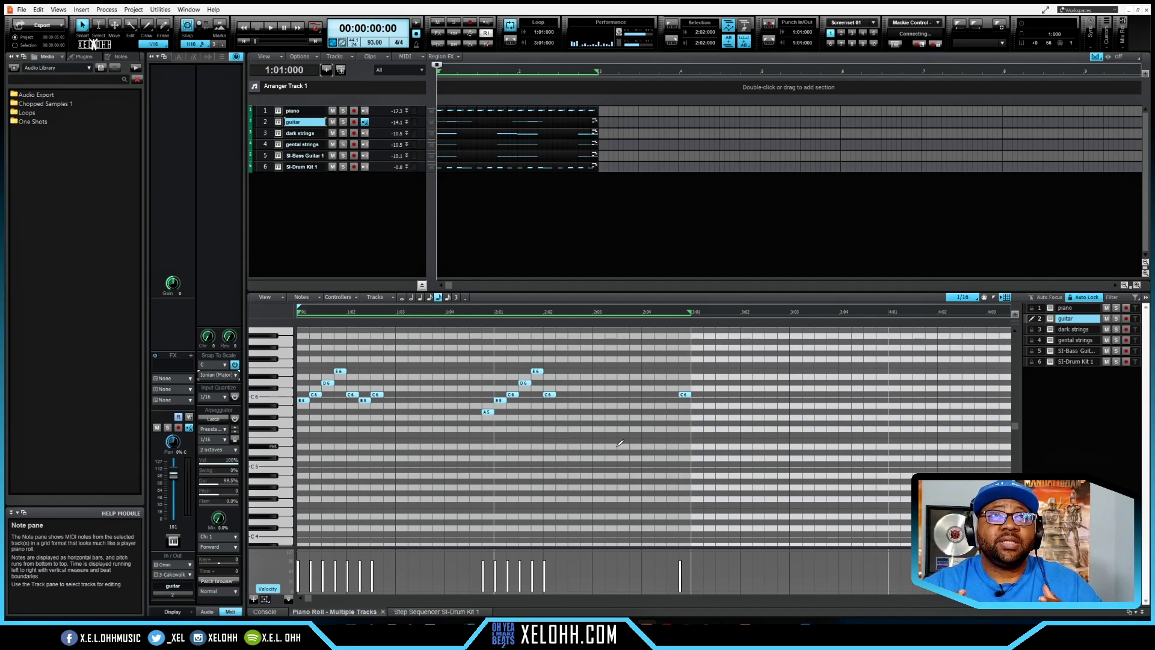
pyautogui.hotkey('ctrl', 'a')
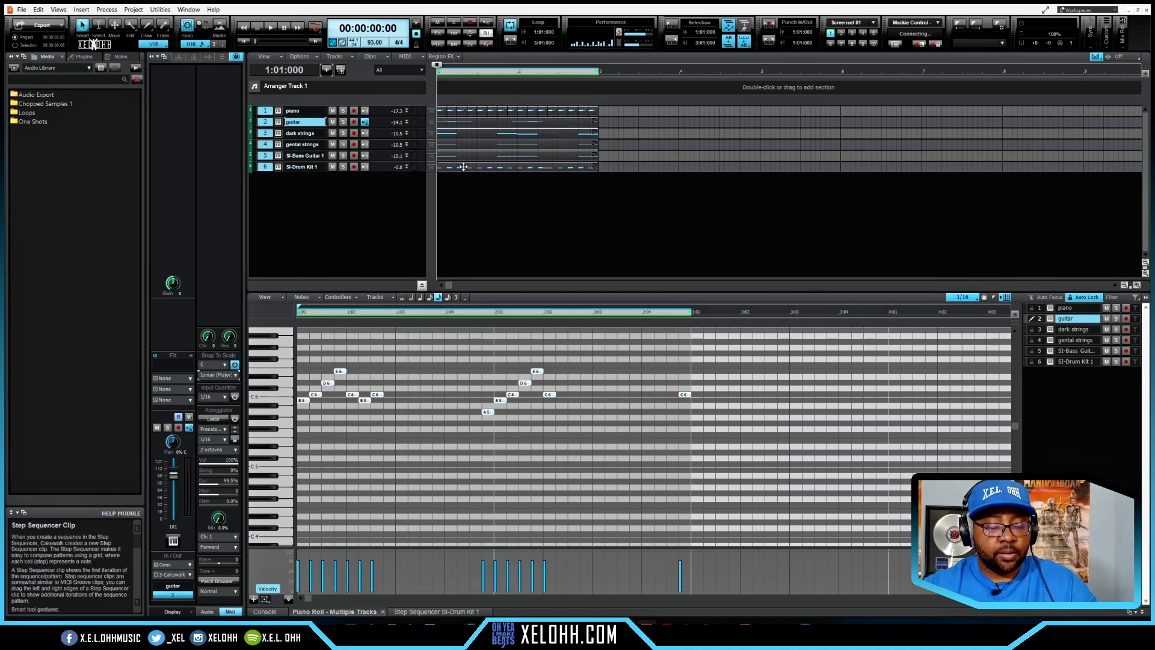
pyautogui.hotkey('ctrl', 'd')
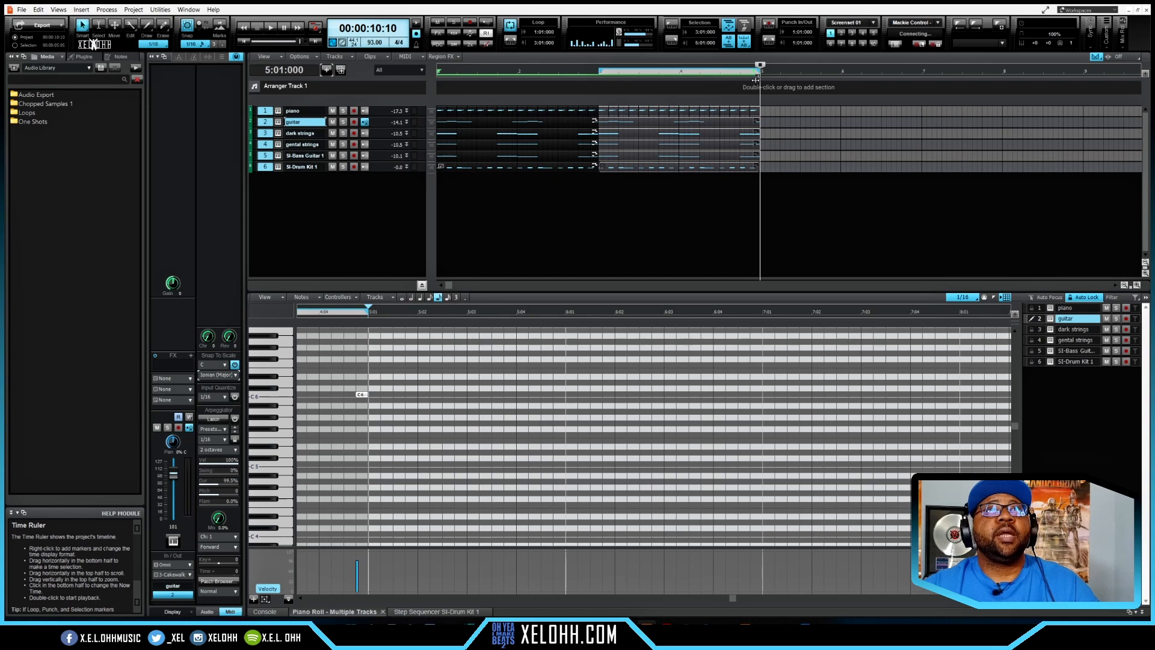
pyautogui.press('w')
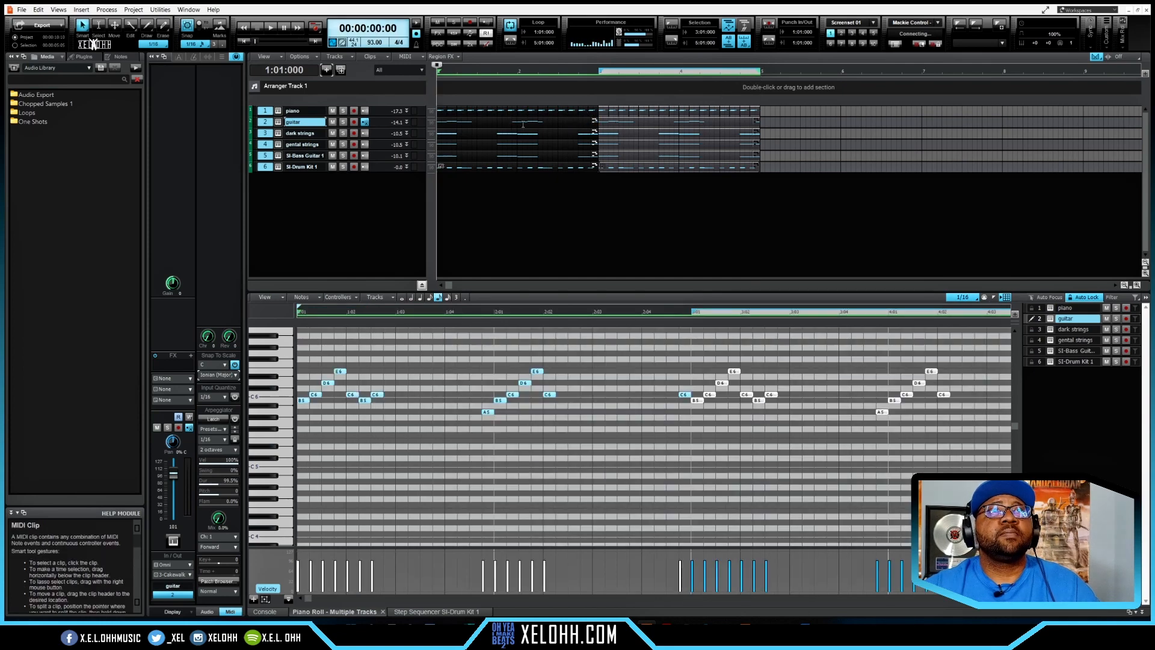
# Step: Shift the guitar clip so that it starts at 2:04 and play the arrangement to check its timing
pyautogui.moveTo(523, 121); pyautogui.dragTo(621, 120)
pyautogui.press('space')
pyautogui.press('space')
pyautogui.press('space')
pyautogui.press('space')
pyautogui.press('space')
pyautogui.press('space')
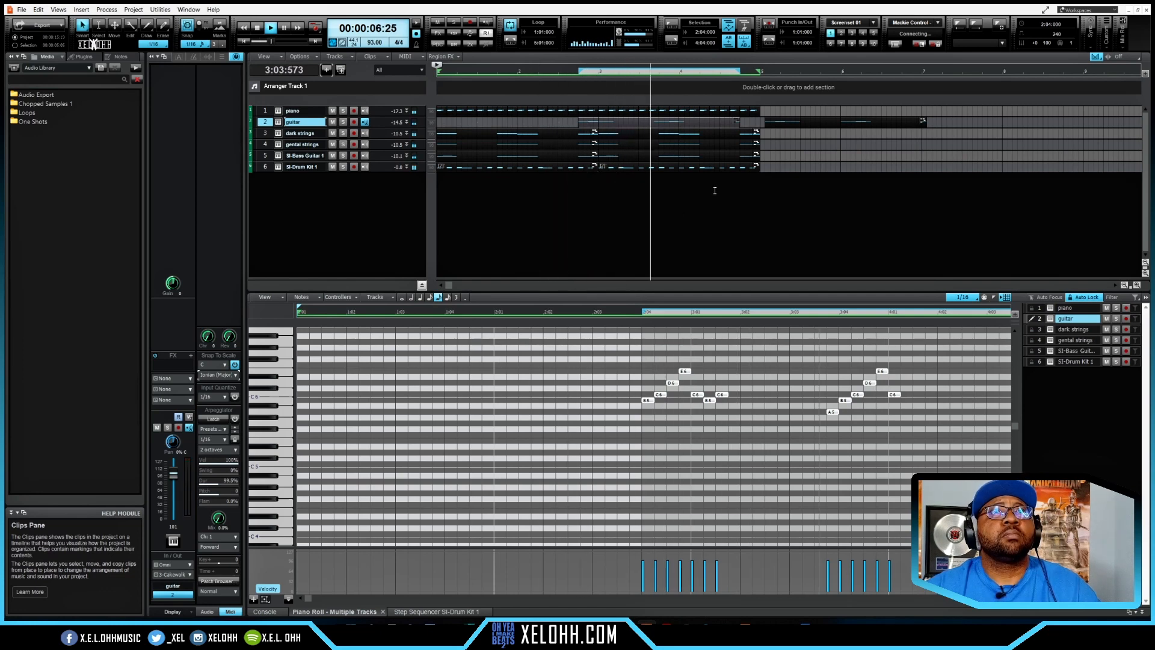
pyautogui.press('space')
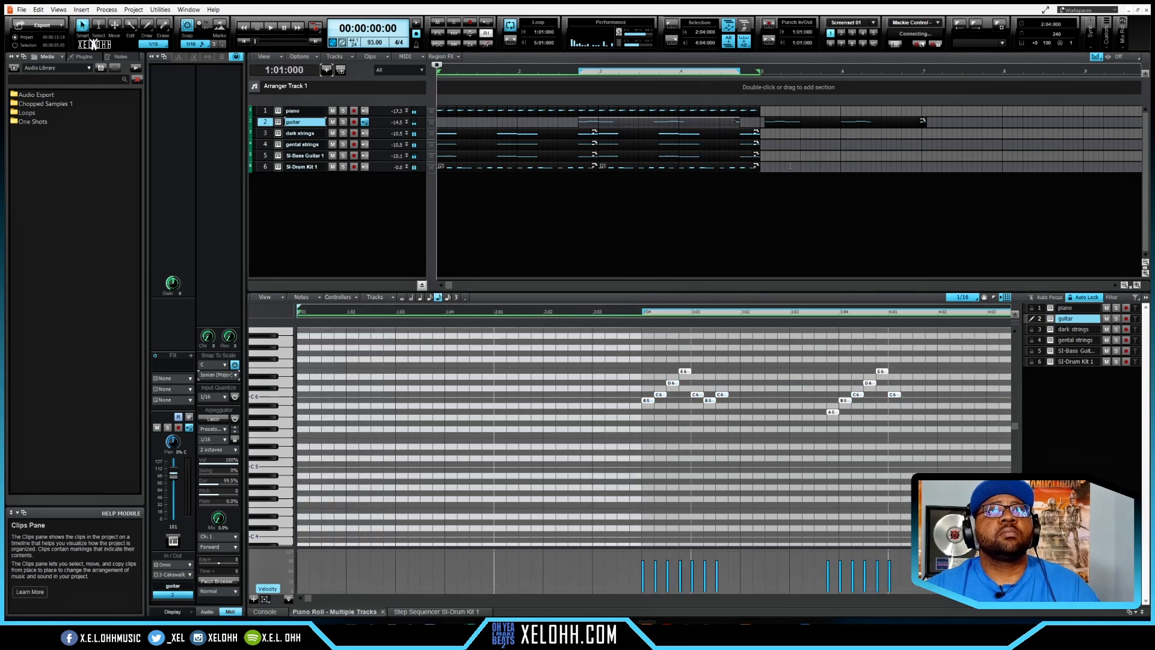
# Step: Trim the start of the extra guitar clip after bar 4, move it to 1:03:720 and play the result
pyautogui.moveTo(766, 125); pyautogui.dragTo(841, 125)
pyautogui.moveTo(878, 122); pyautogui.dragTo(529, 122)
pyautogui.press('space')
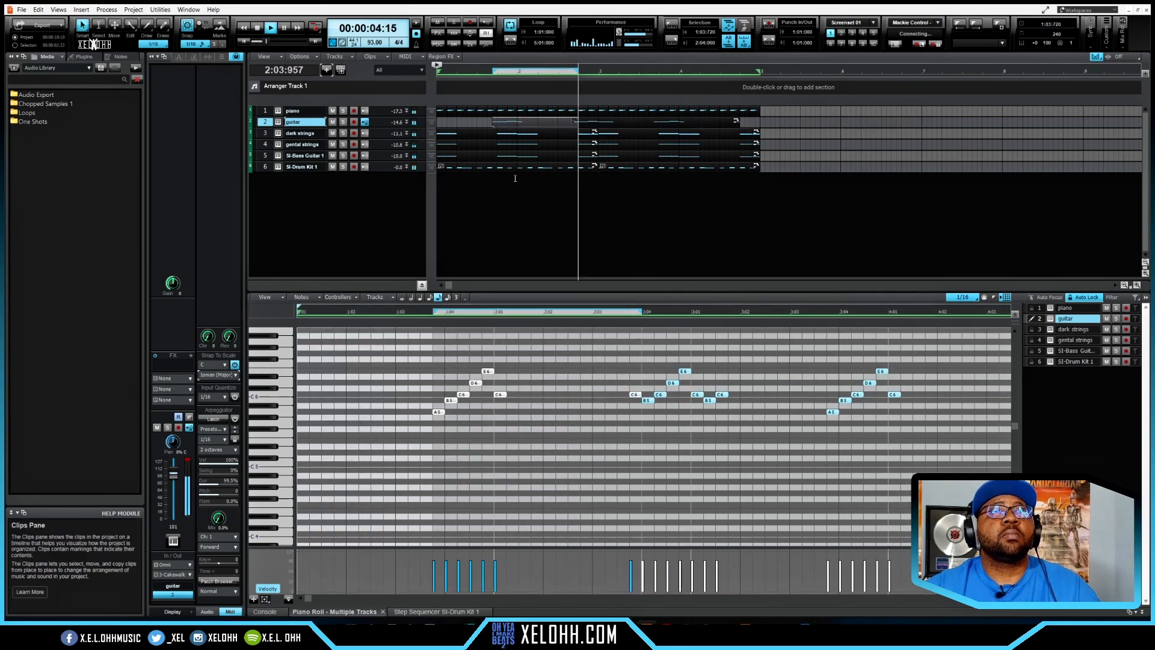
pyautogui.press('space')
# Step: Duplicate the guitar clip to fill the opening of the track, split the overhang at 5:01 and audition the arrangement
pyautogui.click(583, 119)
pyautogui.hotkey('ctrl', 'd')
pyautogui.moveTo(900, 124); pyautogui.dragTo(456, 123)
pyautogui.keyDown('alt'); pyautogui.click(760, 122); pyautogui.keyUp('alt')
pyautogui.press('space')
pyautogui.press('space')
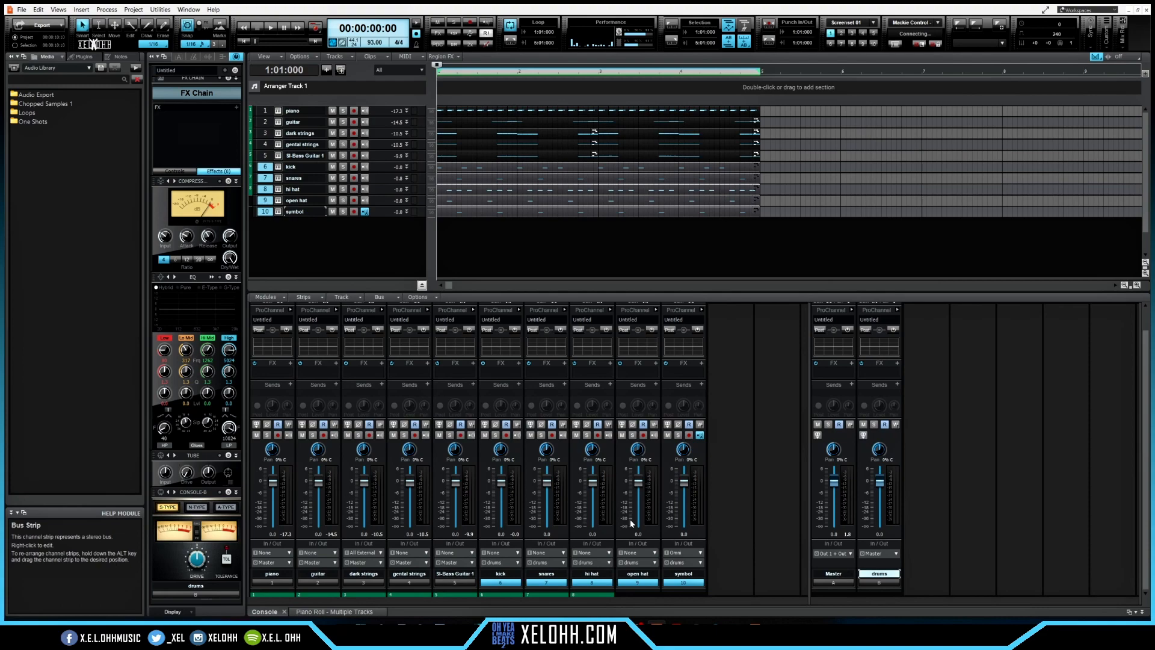
# Step: Insert the Cakewalk Compressor/Gate effect on the drums bus
pyautogui.rightClick(879, 371)
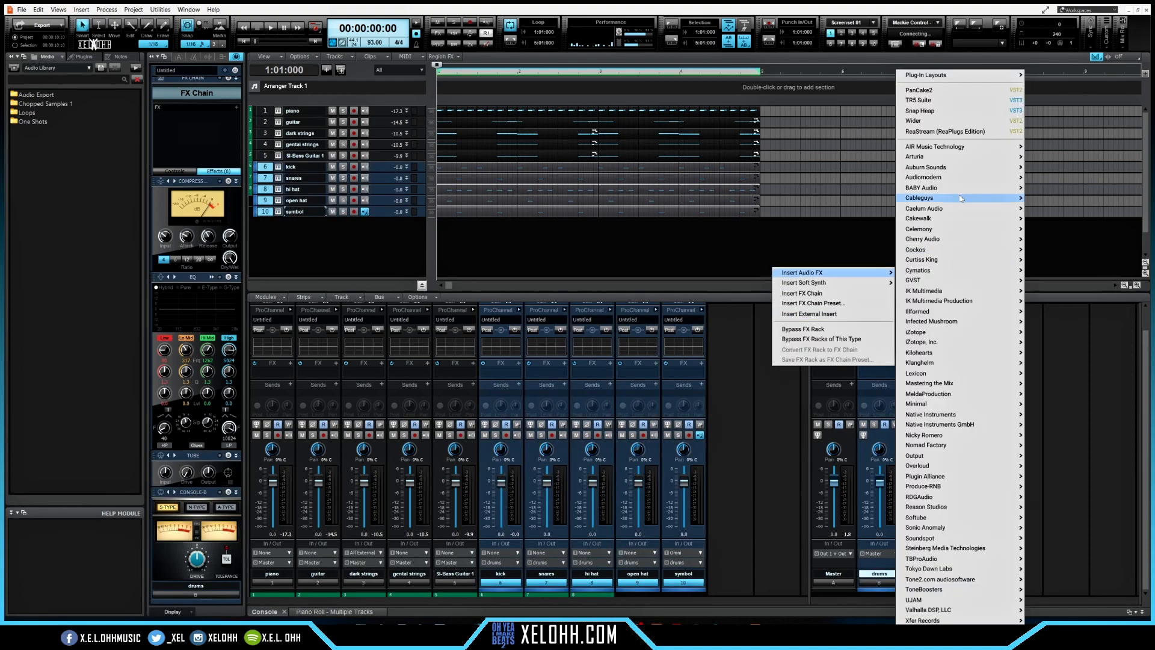
pyautogui.click(1083, 216)
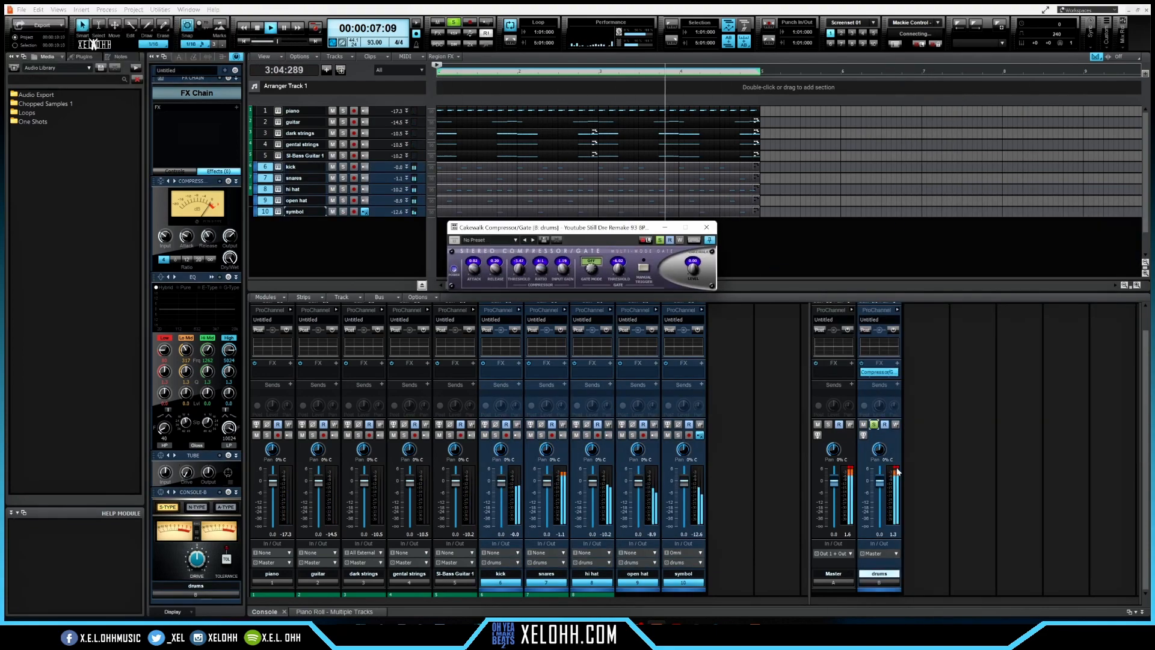
pyautogui.click(879, 573)
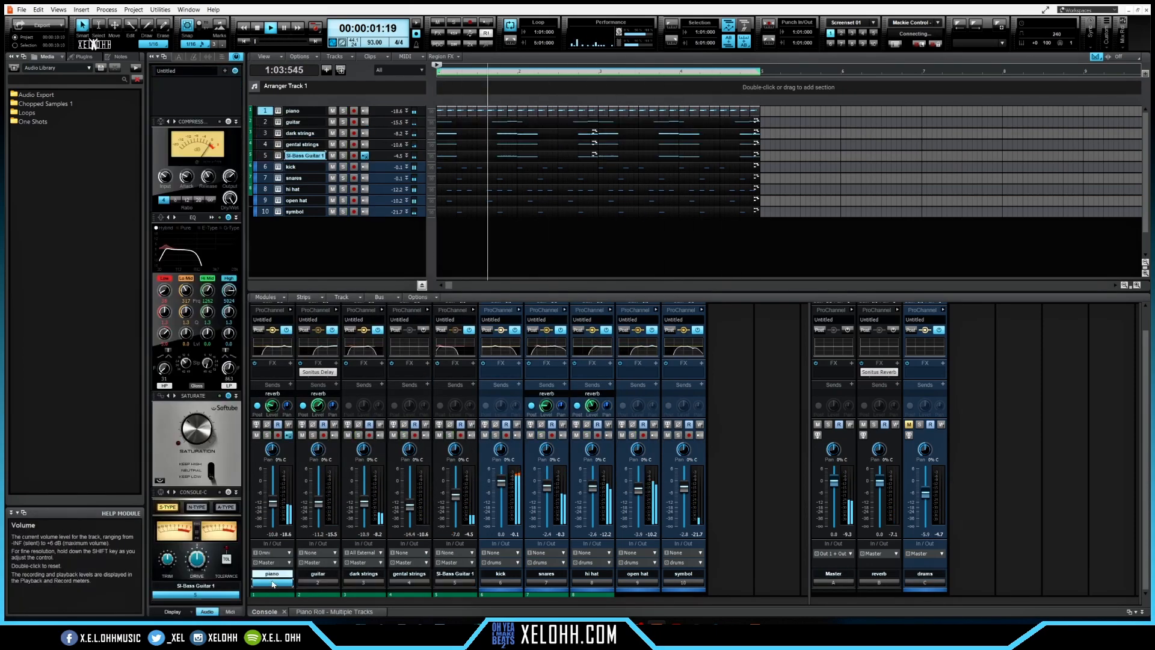
# Step: Add a reverb send to the gental strings track
pyautogui.click(427, 384)
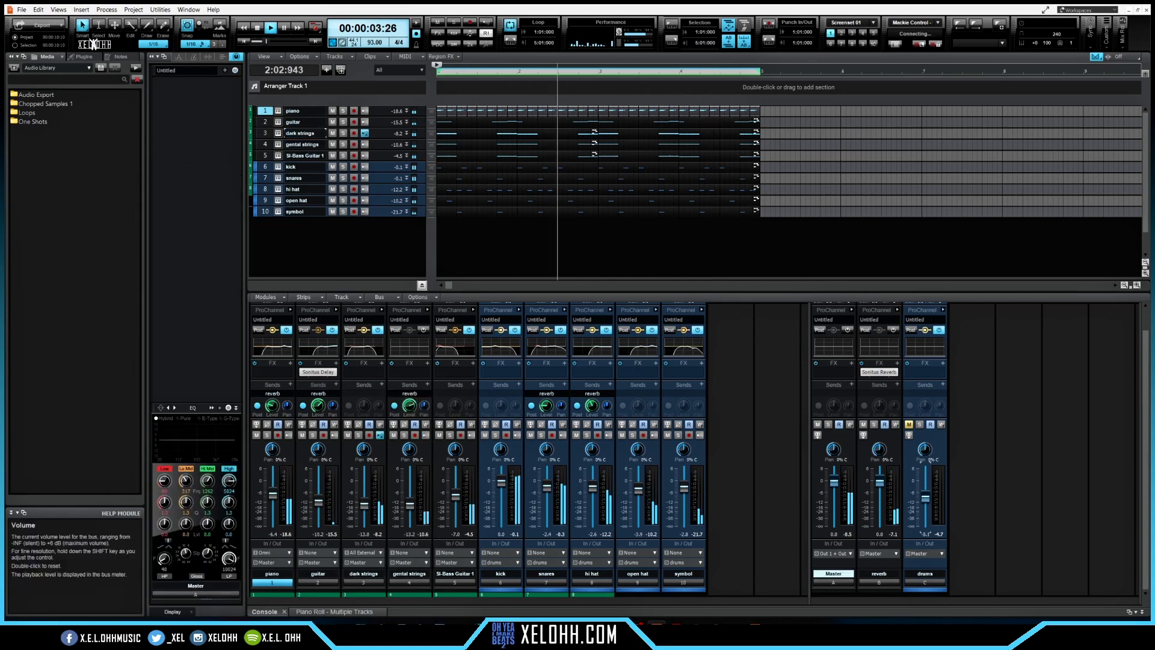
# Step: Try the Cakewalk LP-64 Multiband effect on the Master bus
pyautogui.rightClick(834, 367)
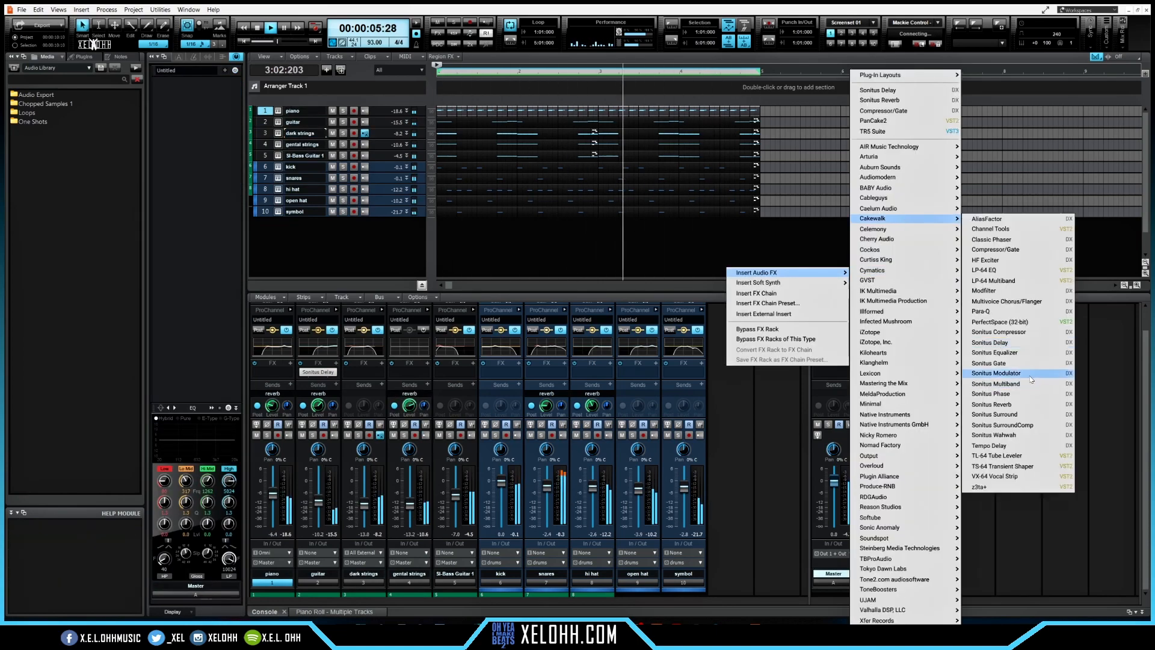
pyautogui.click(1031, 376)
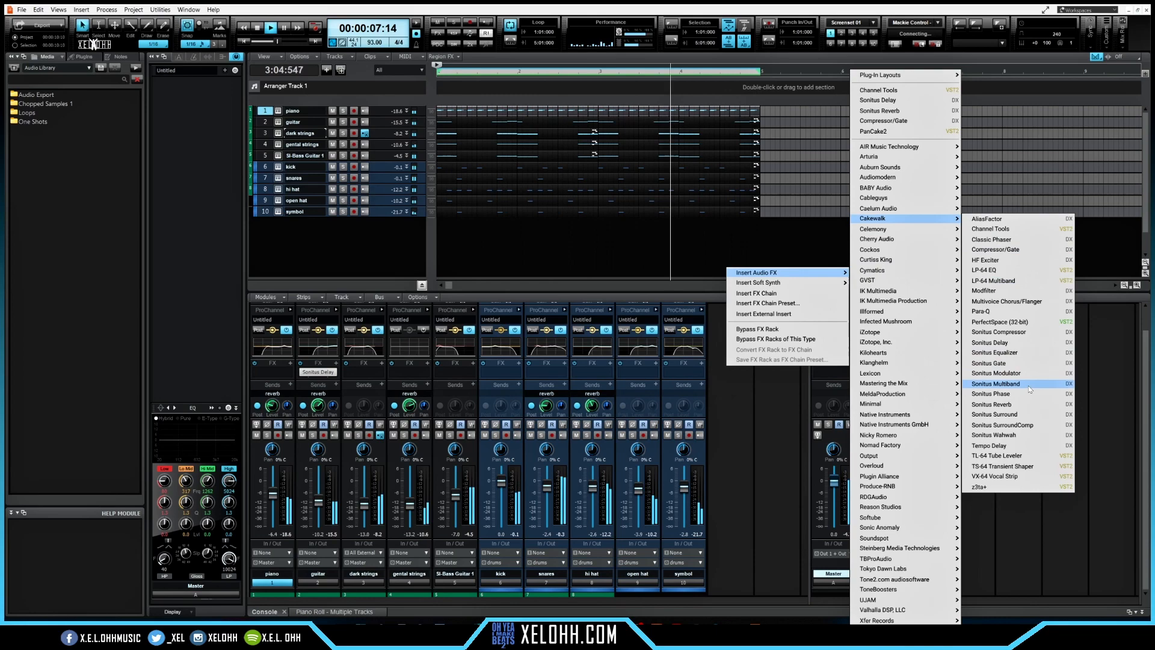
pyautogui.click(994, 280)
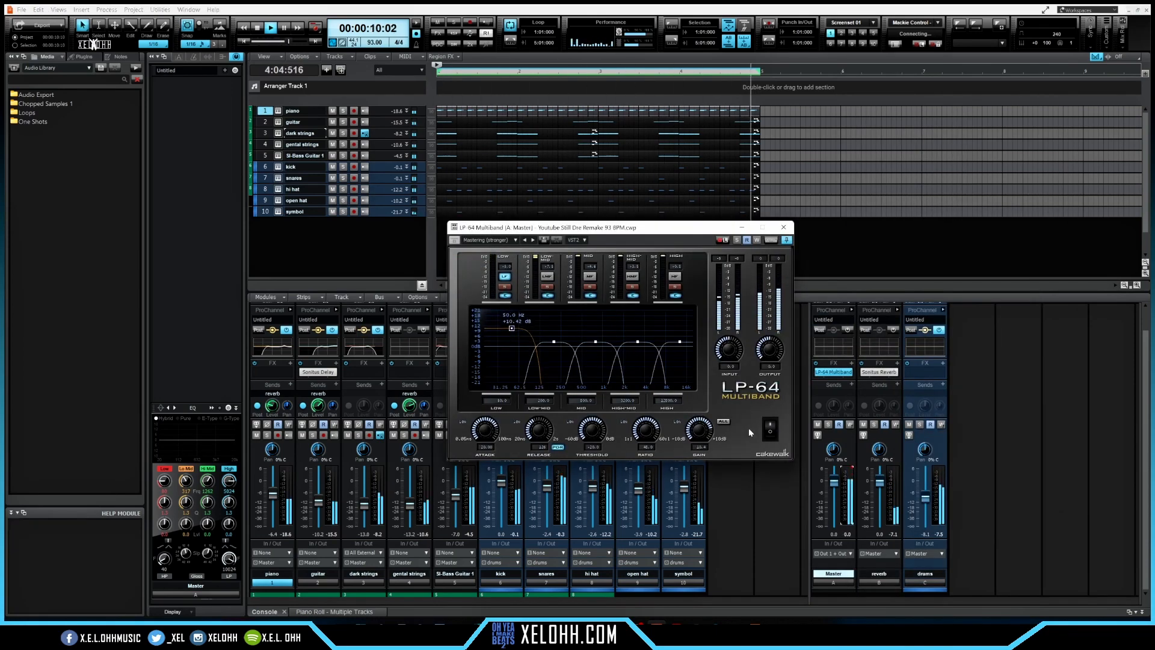
# Step: Use Sonitus Multiband as the Master bus effect and open its band 1 settings
pyautogui.rightClick(649, 265)
pyautogui.moveTo(673, 295)
pyautogui.click(776, 345)
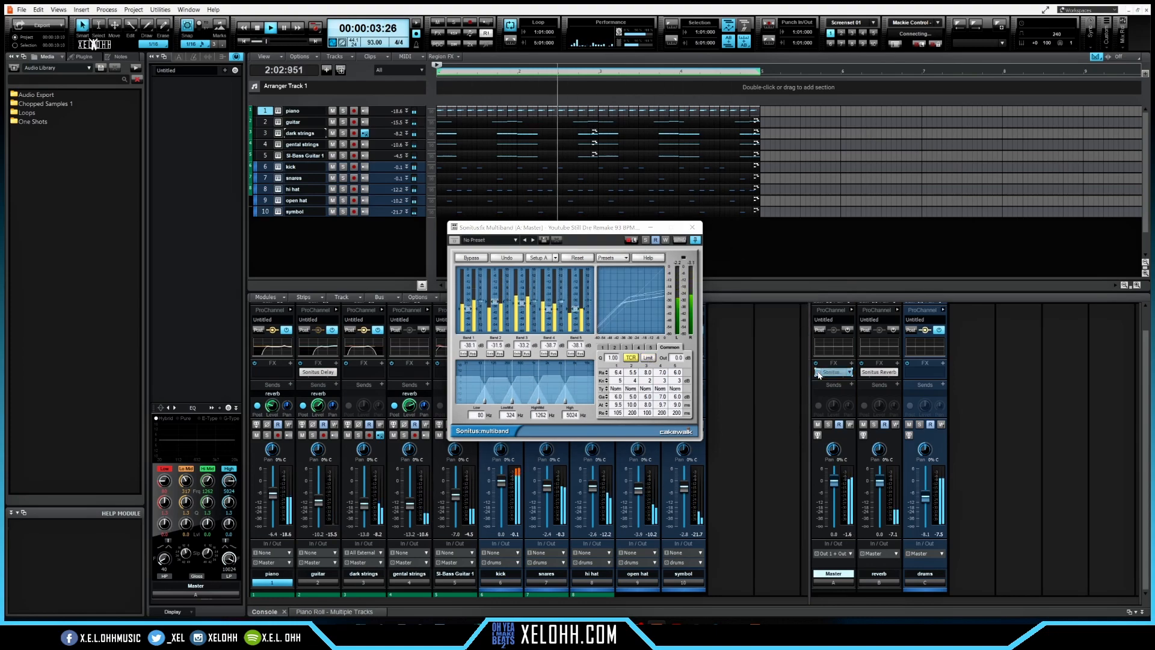
pyautogui.click(603, 348)
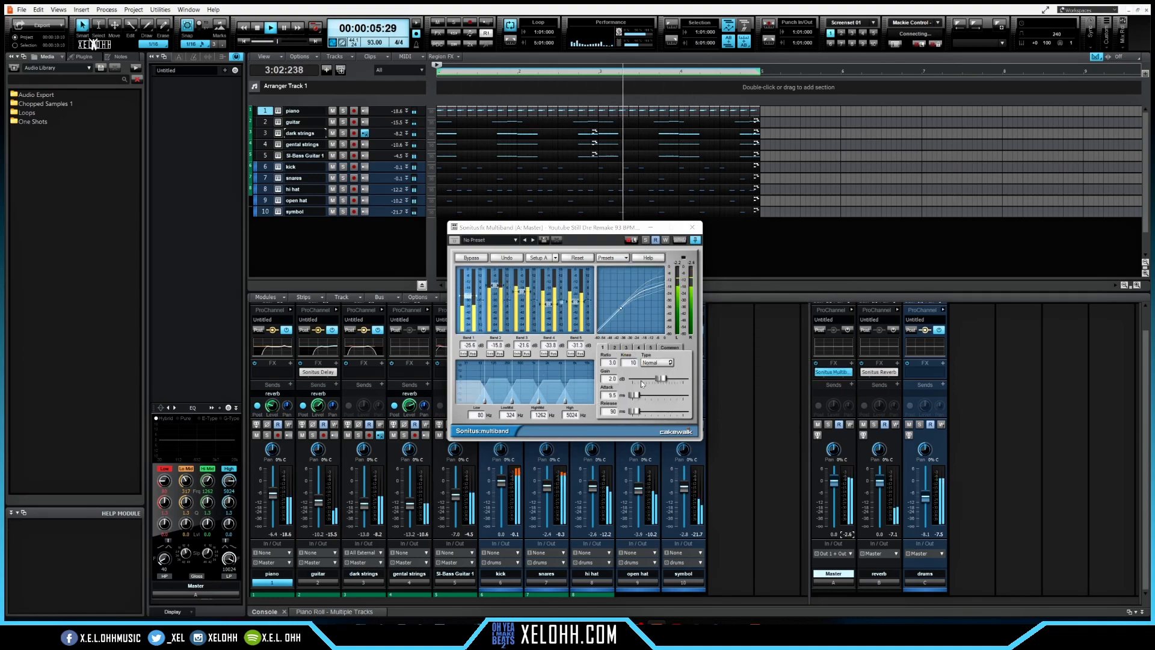
# Step: Insert the PC76 U-Type Compressor module in the Master bus's ProChannel
pyautogui.moveTo(956, 357)
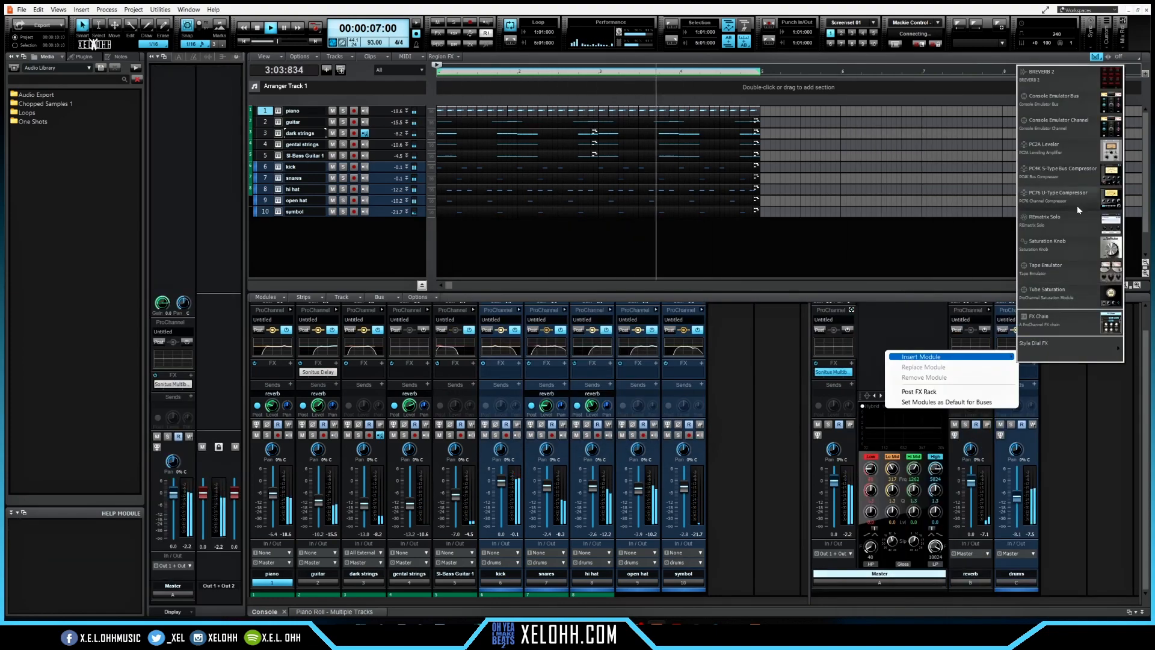
pyautogui.click(1077, 206)
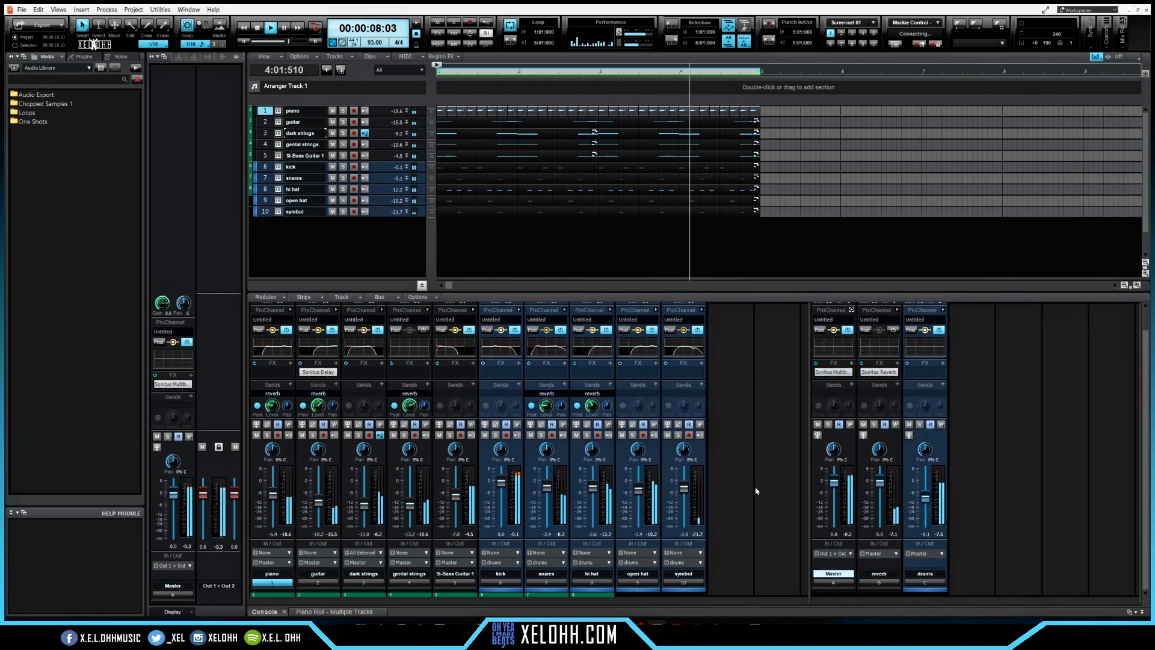